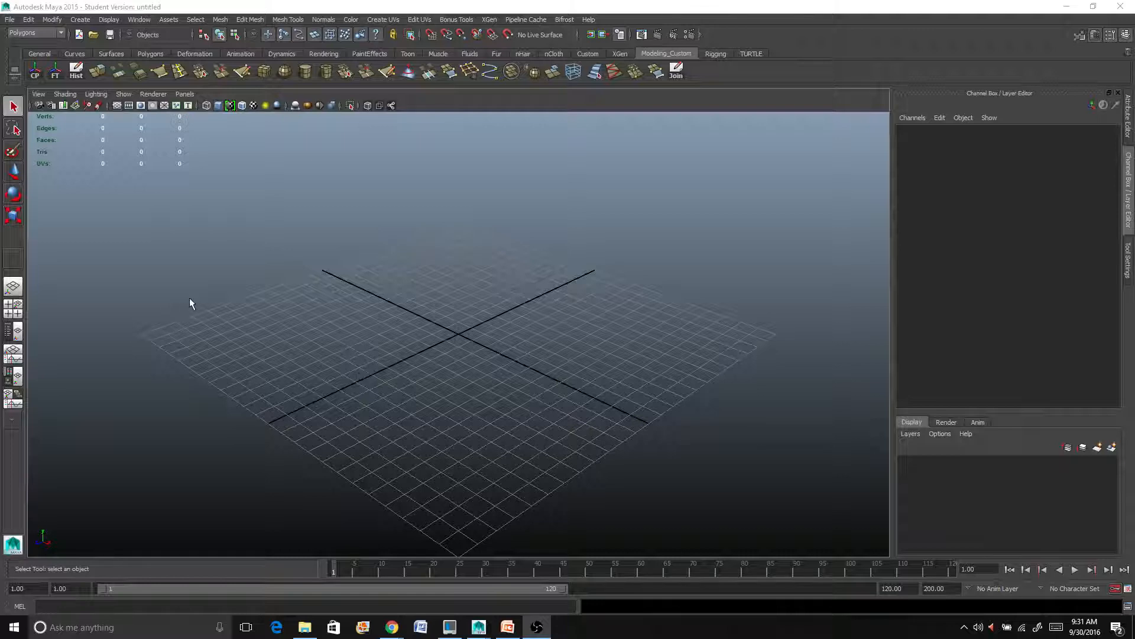
Start a new project in the Project Window and name it Pontoon Airplane 2016.
left_click(10, 22)
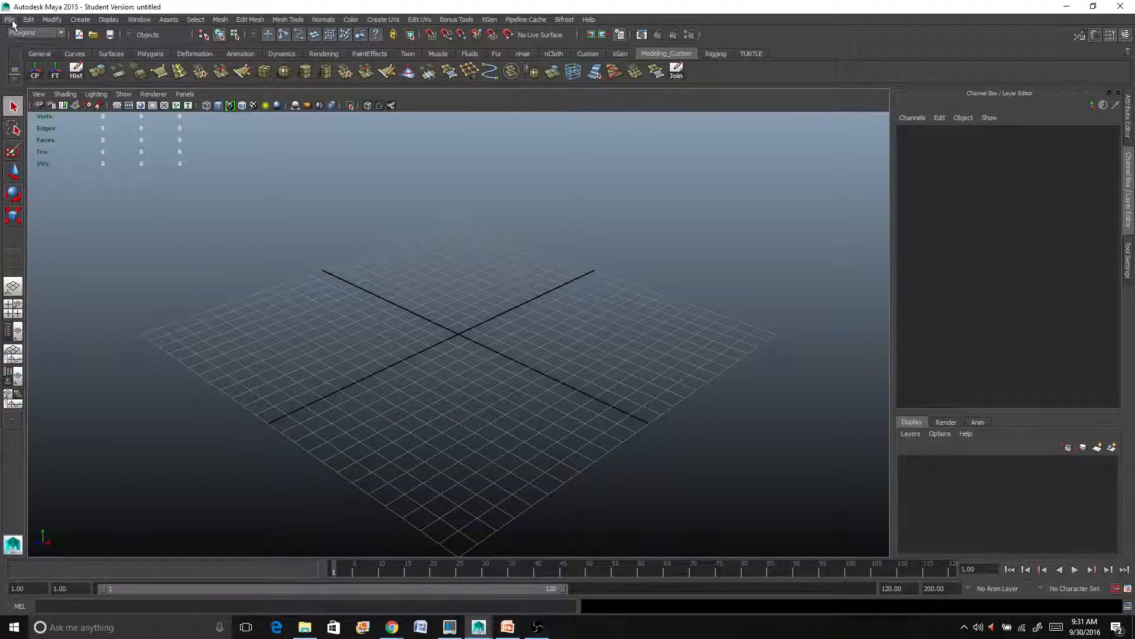
left_click(9, 20)
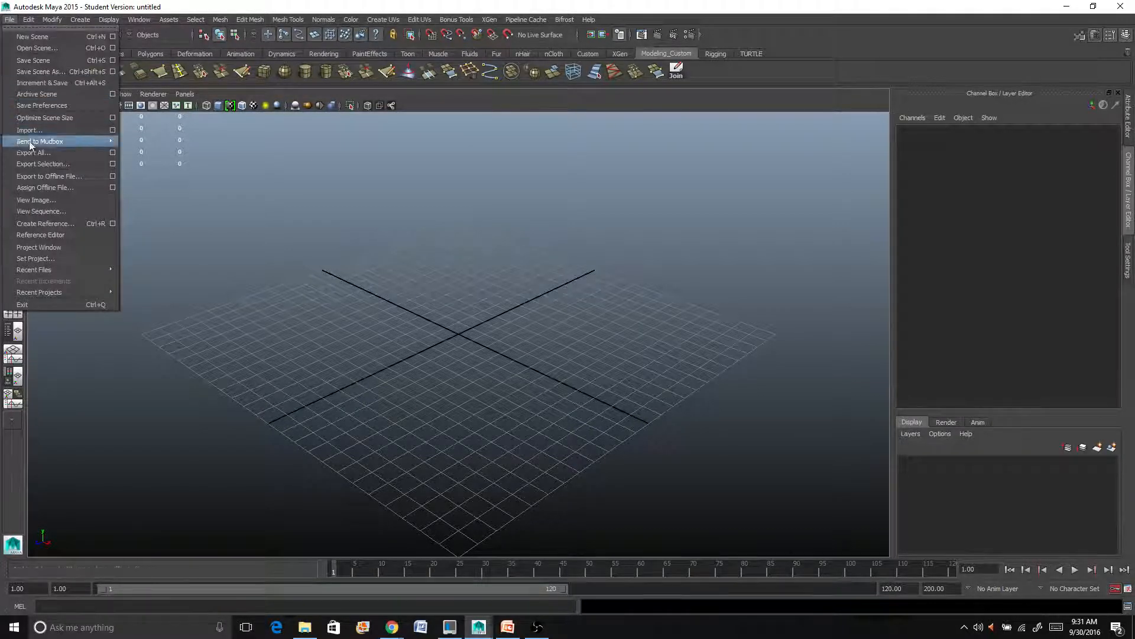
left_click(58, 245)
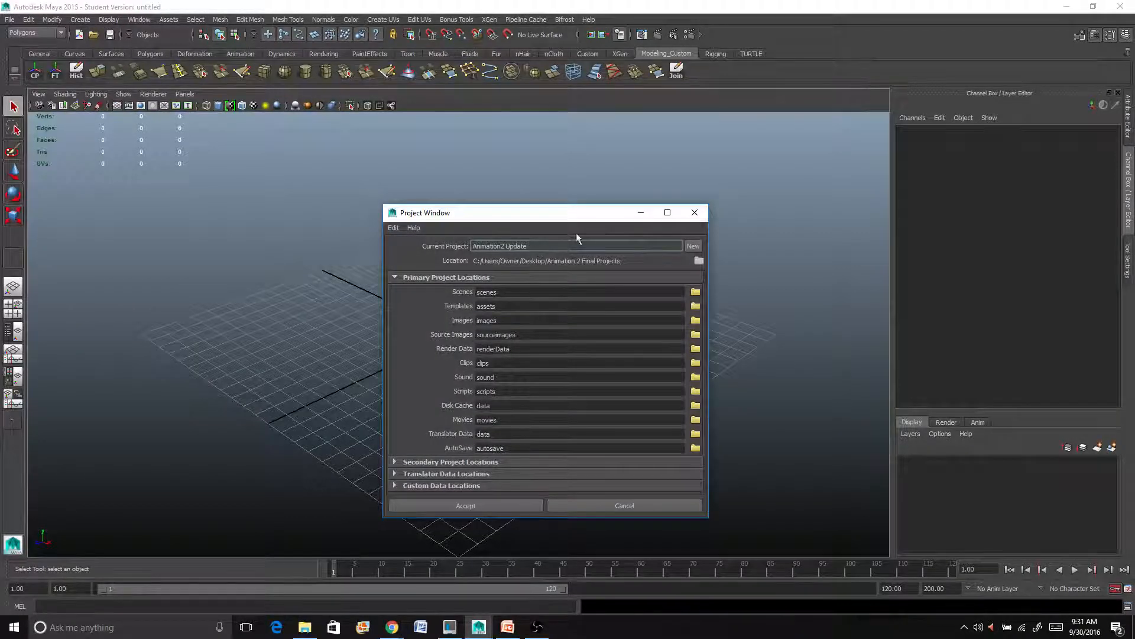
left_click(693, 245)
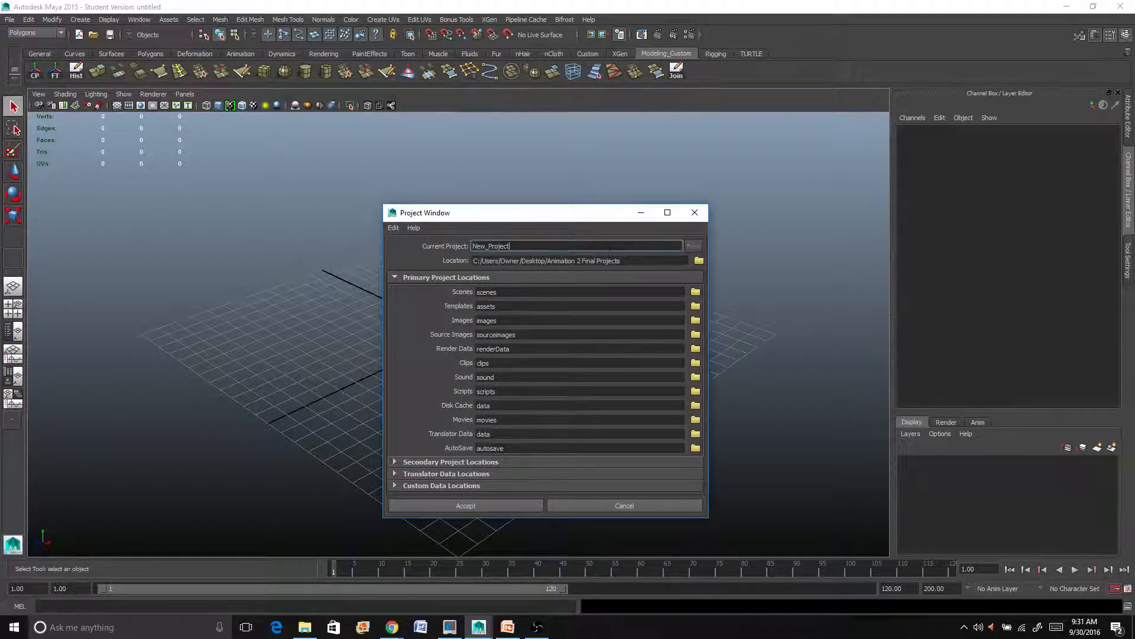
left_click_drag(544, 249, 441, 246)
type("Pontoon Airplane 2016")
Set the new project's location to the Desktop and create the project with its default folders.
left_click(700, 260)
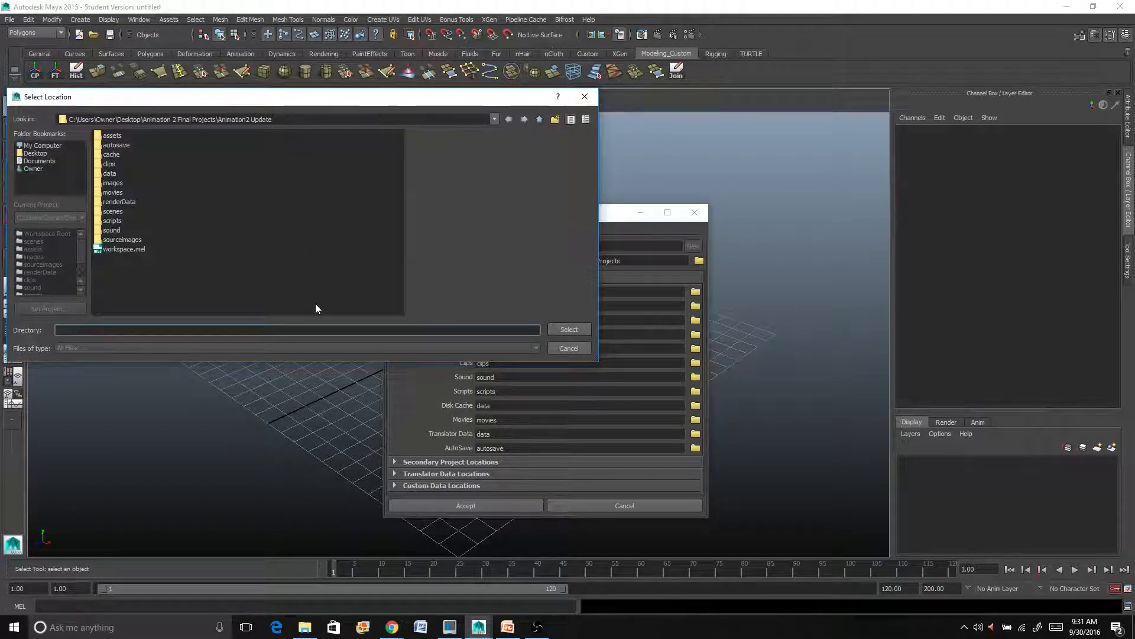
left_click(36, 154)
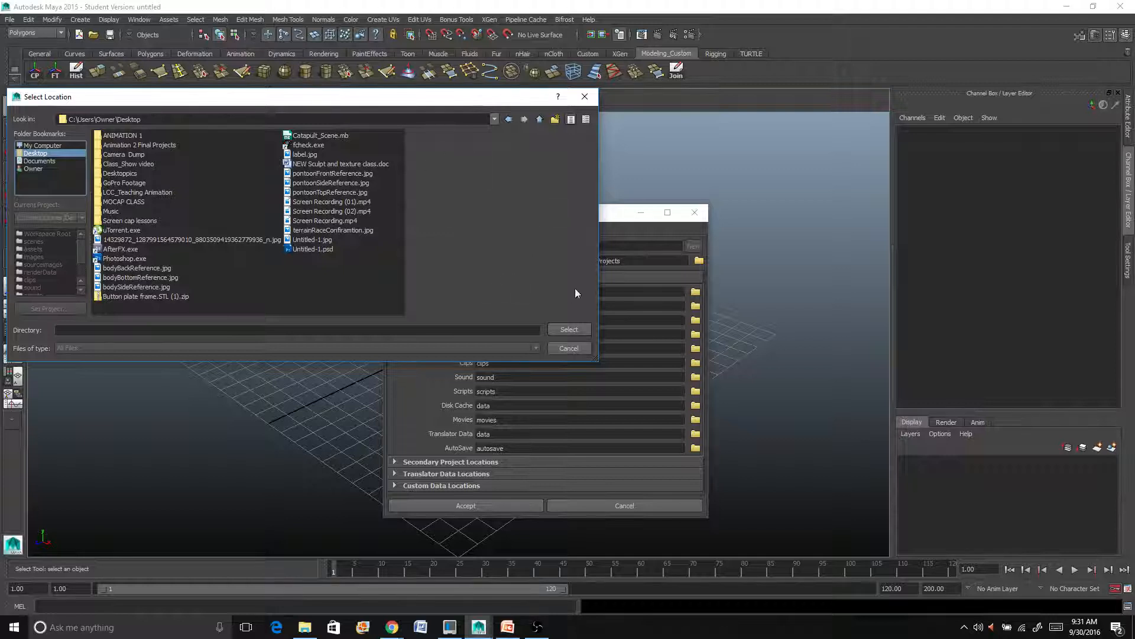
left_click(568, 330)
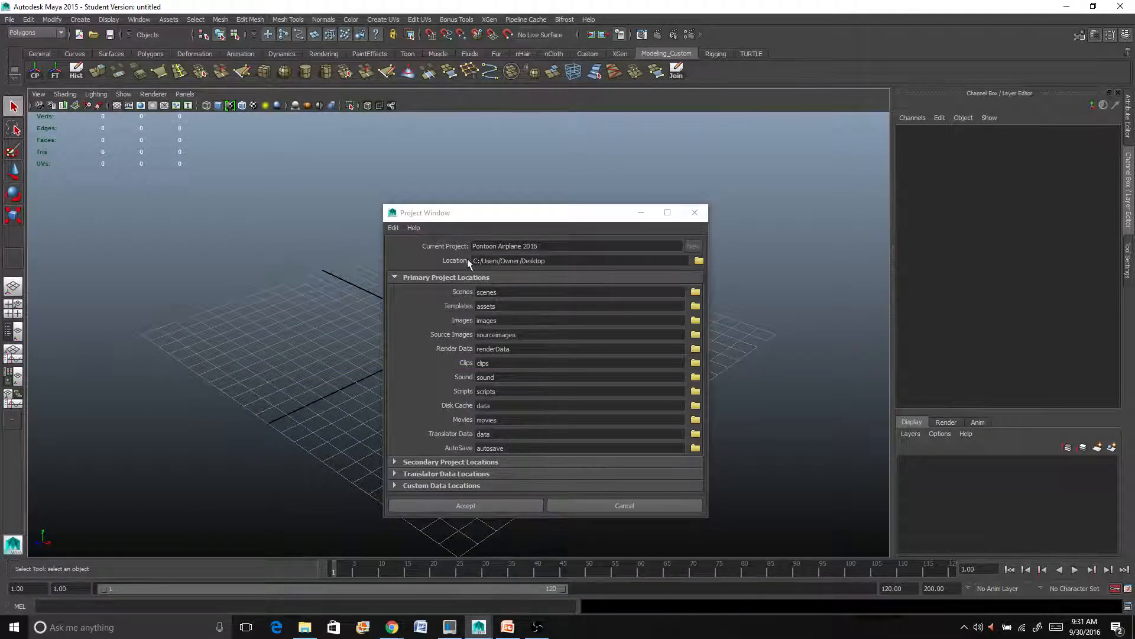
left_click(499, 506)
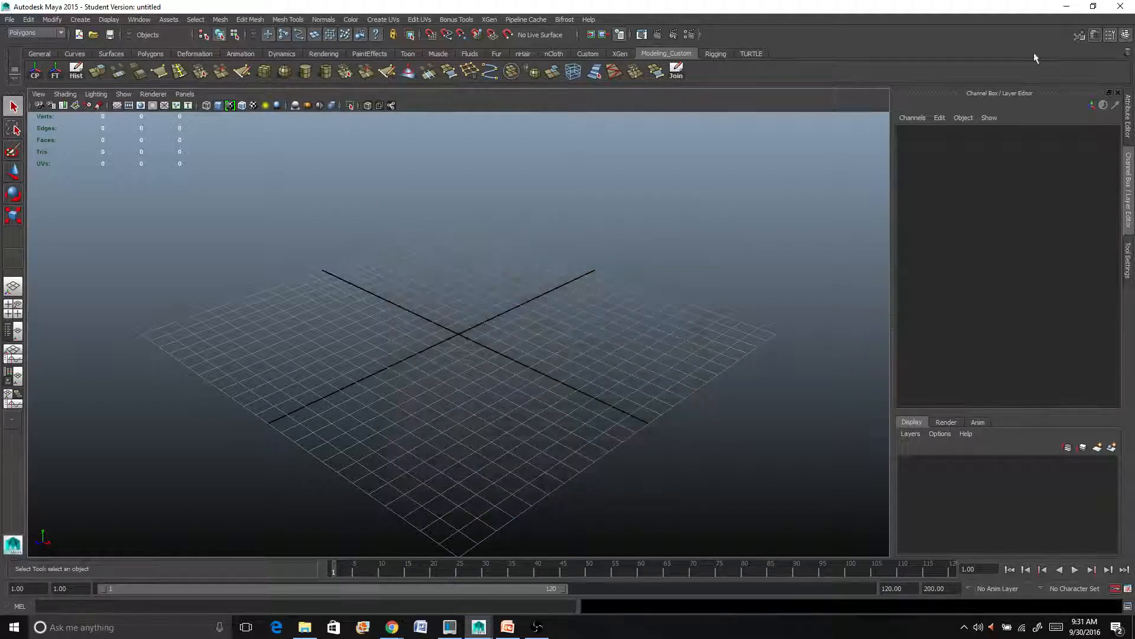
Switch to the Windows desktop and move the Pontoon Airplane 2016 folder away from the other icons to an empty area.
left_click(1066, 7)
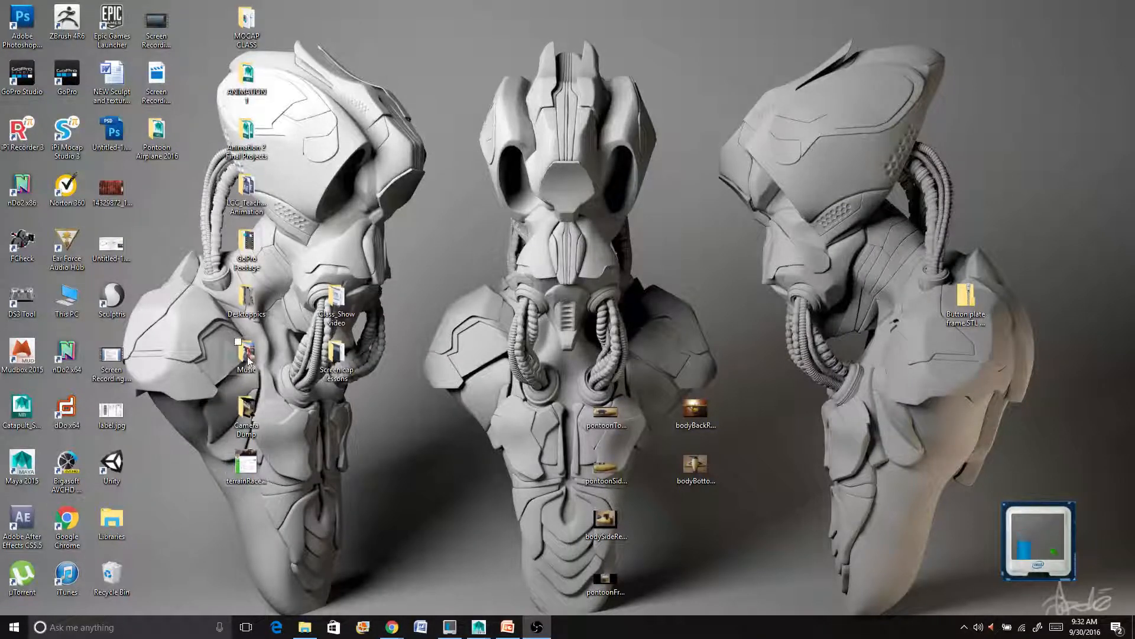
left_click(157, 136)
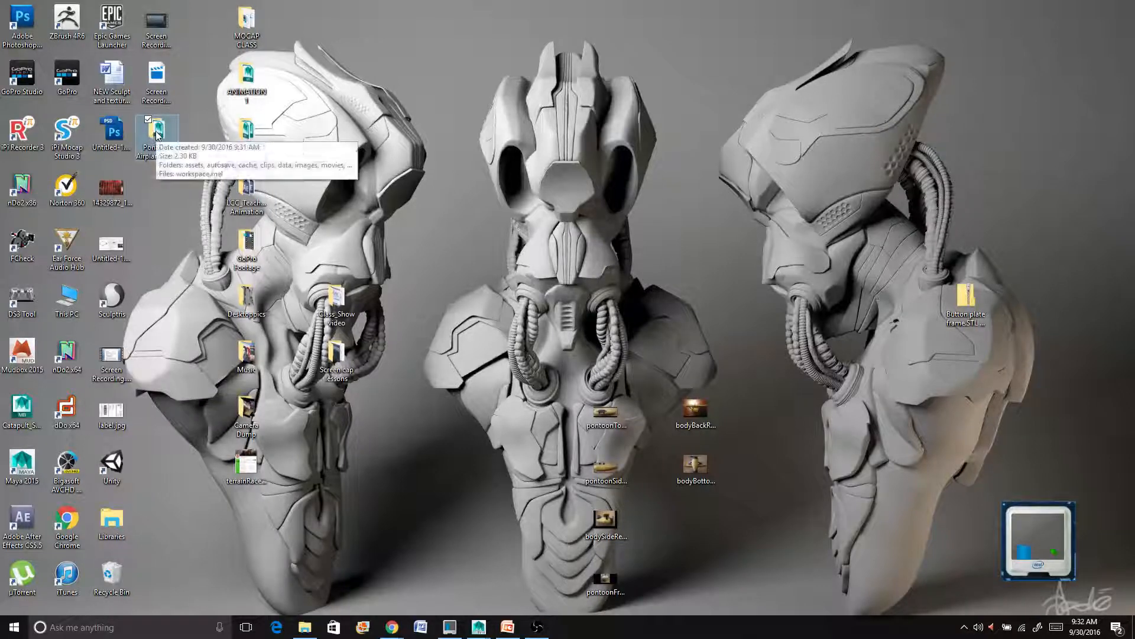
left_click_drag(158, 136, 786, 191)
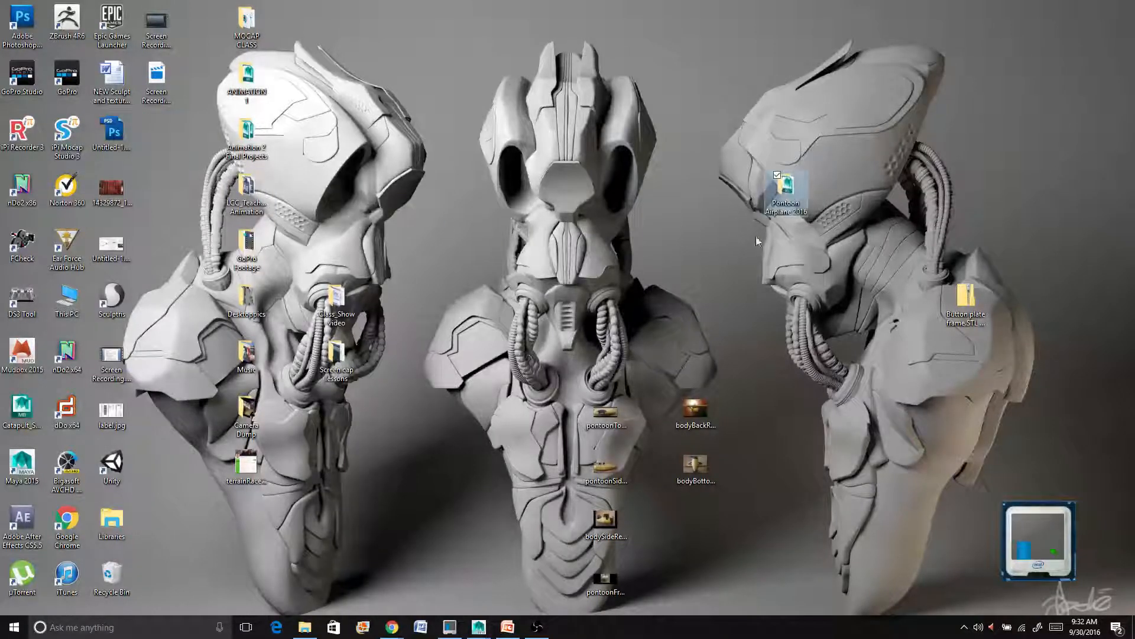
Move the six body and pontoon reference images from the desktop into the sourceimages folder of Pontoon Airplane 2016.
double_click(786, 188)
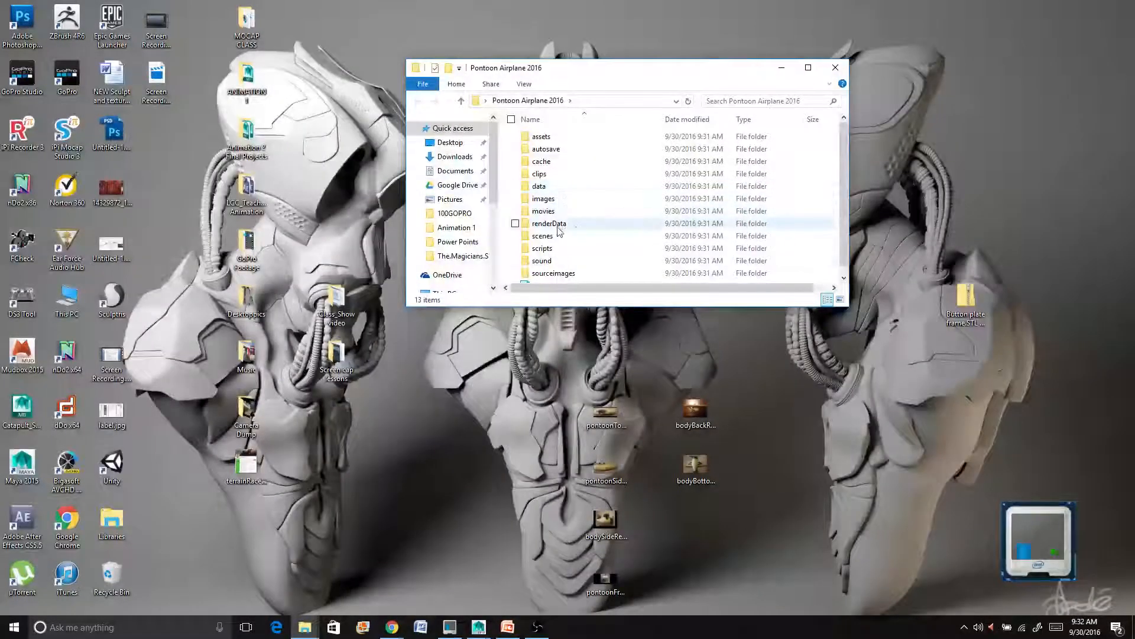
double_click(577, 273)
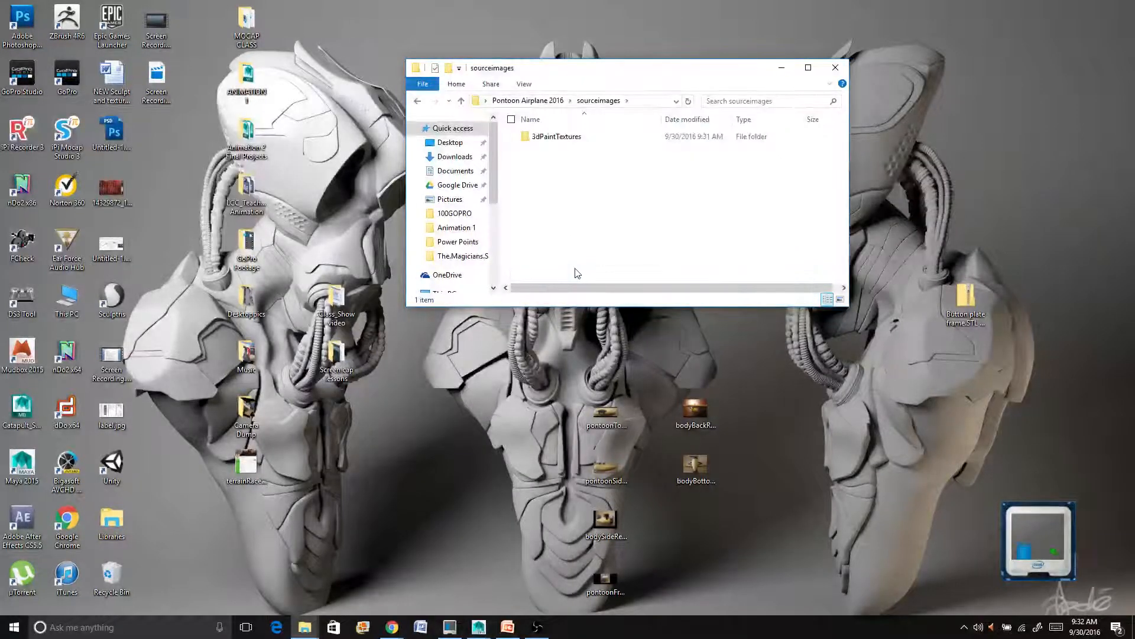
left_click_drag(638, 73, 592, 20)
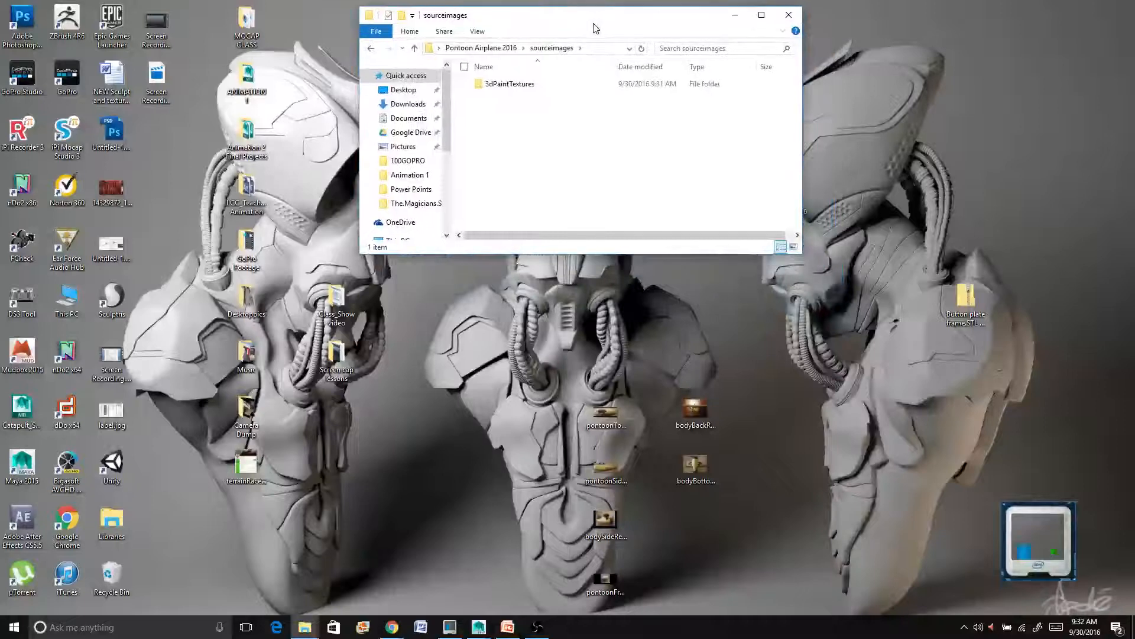
left_click_drag(506, 350, 752, 579)
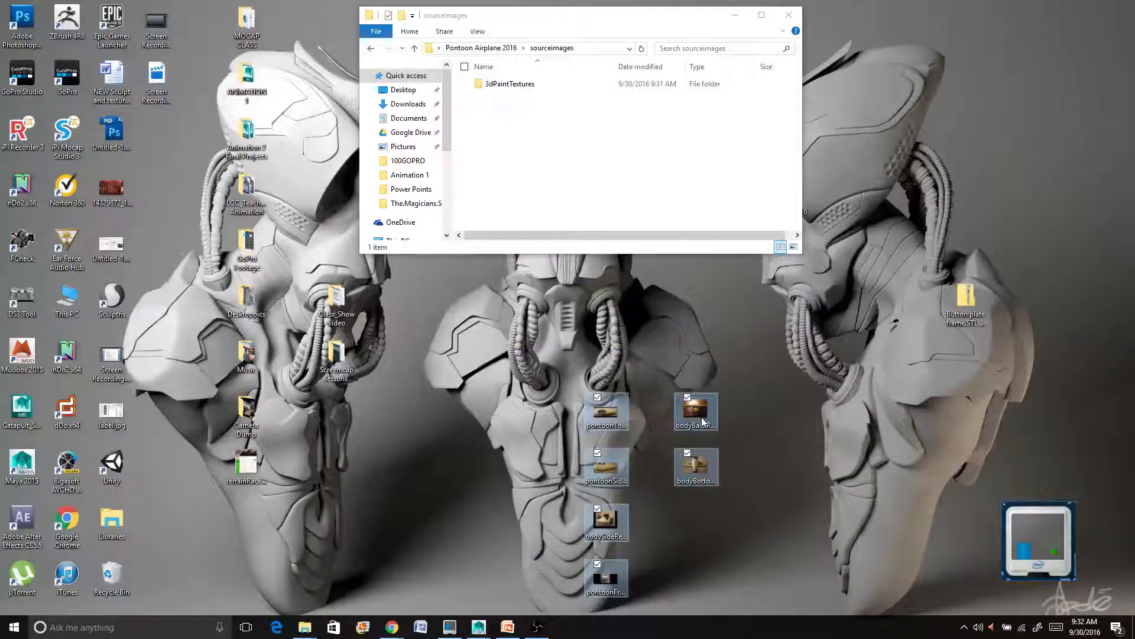
left_click_drag(703, 422, 643, 136)
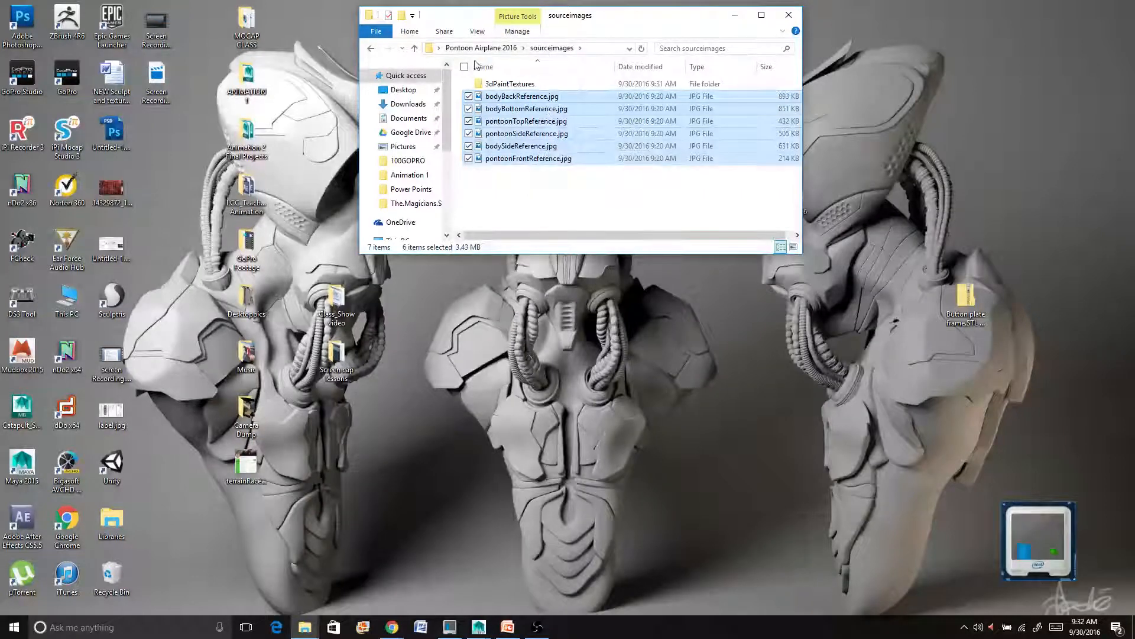
left_click(790, 17)
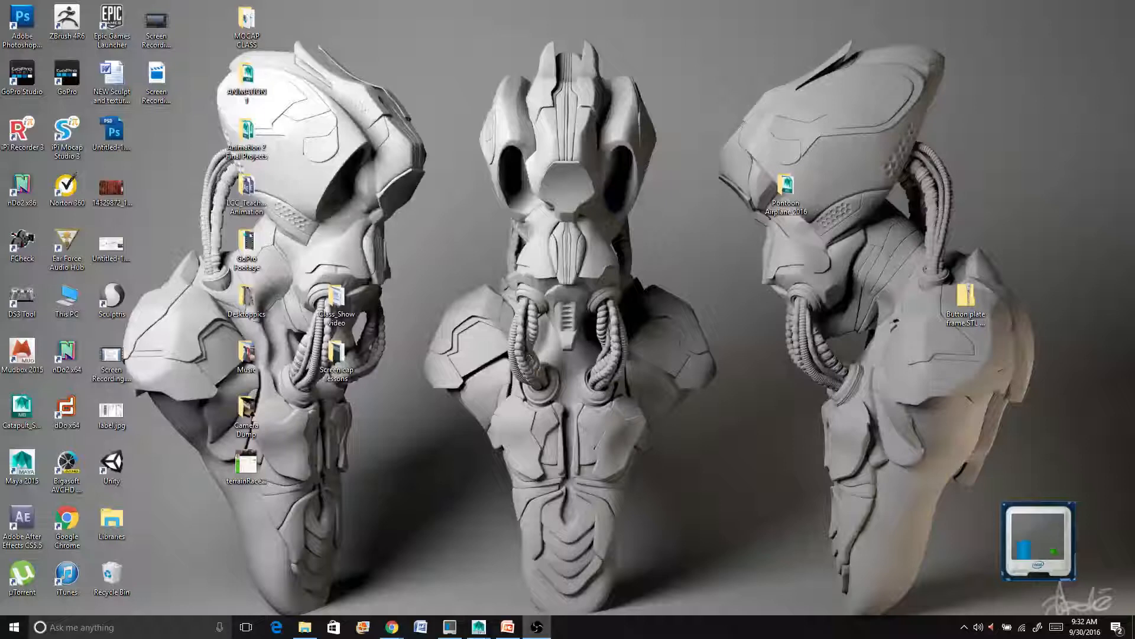
Switch back to Maya and set the current project to the Pontoon Airplane 2016 folder on the Desktop.
mouse_move(479, 626)
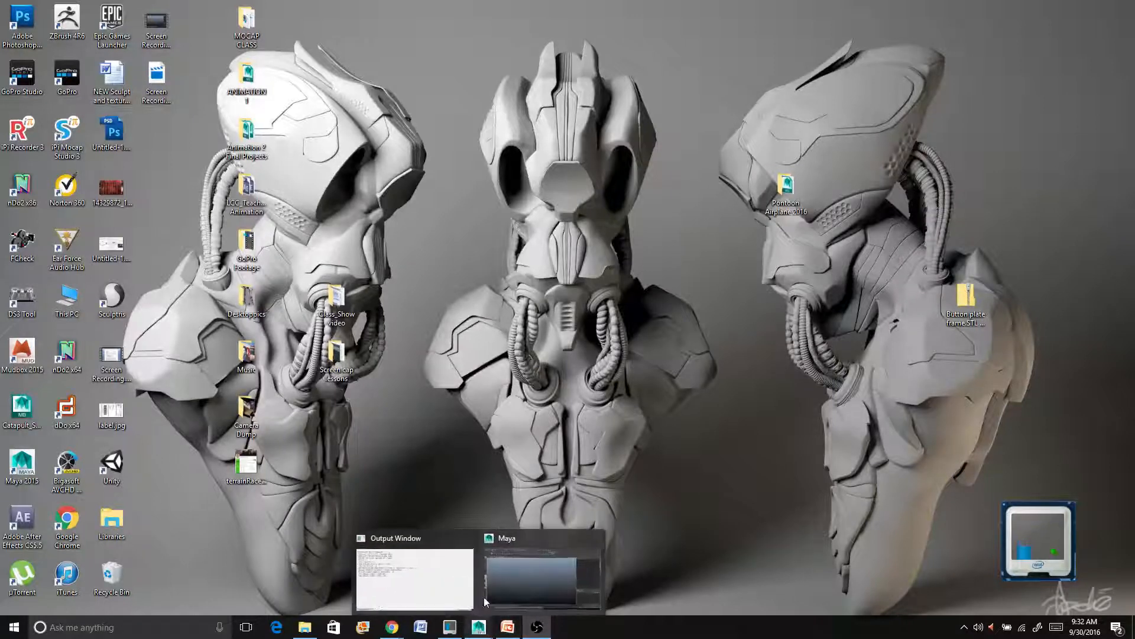
left_click(490, 591)
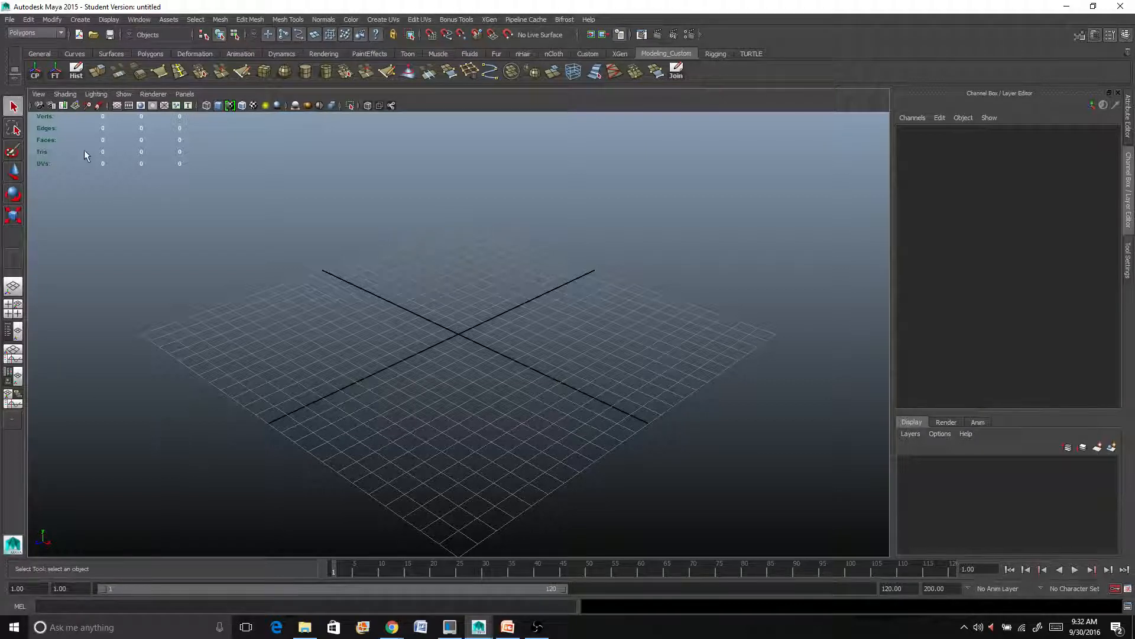
left_click(9, 20)
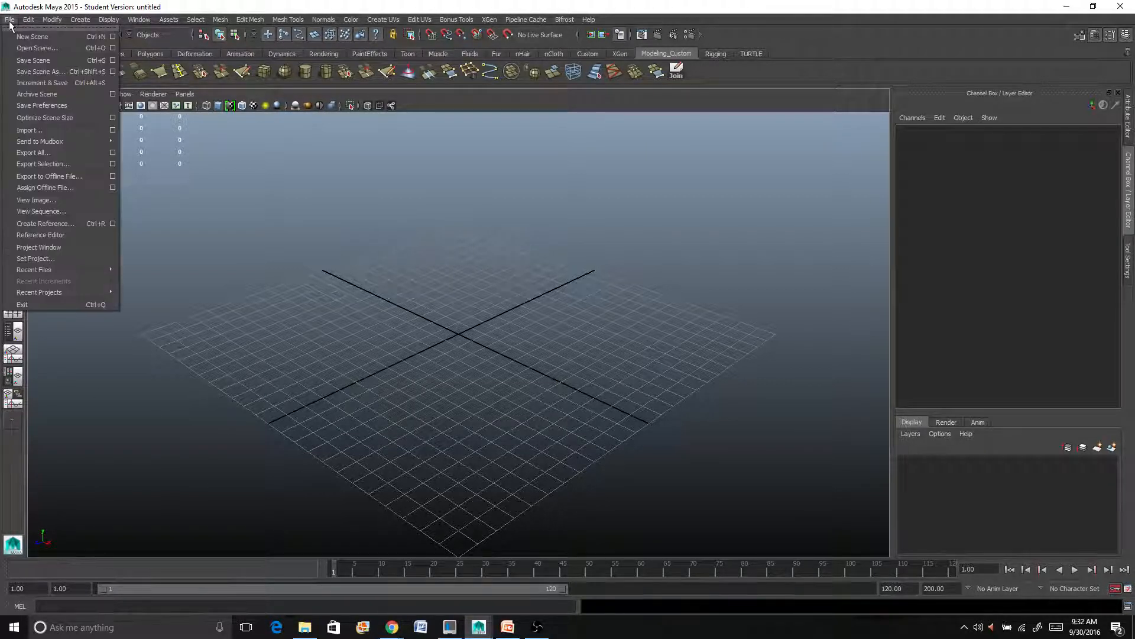
left_click(59, 254)
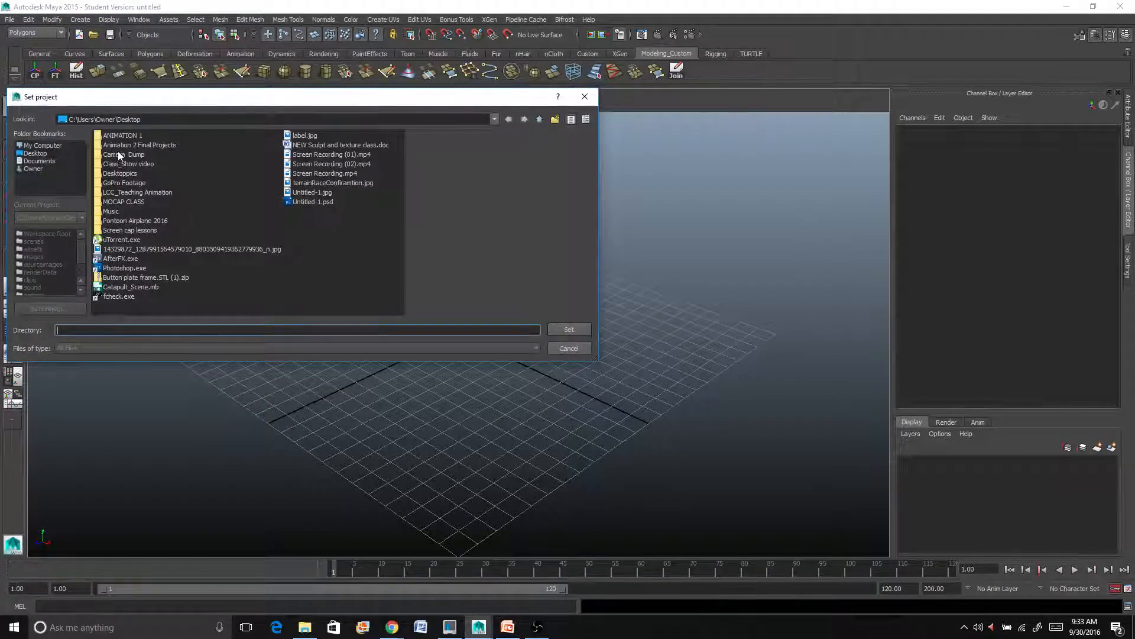
left_click(123, 220)
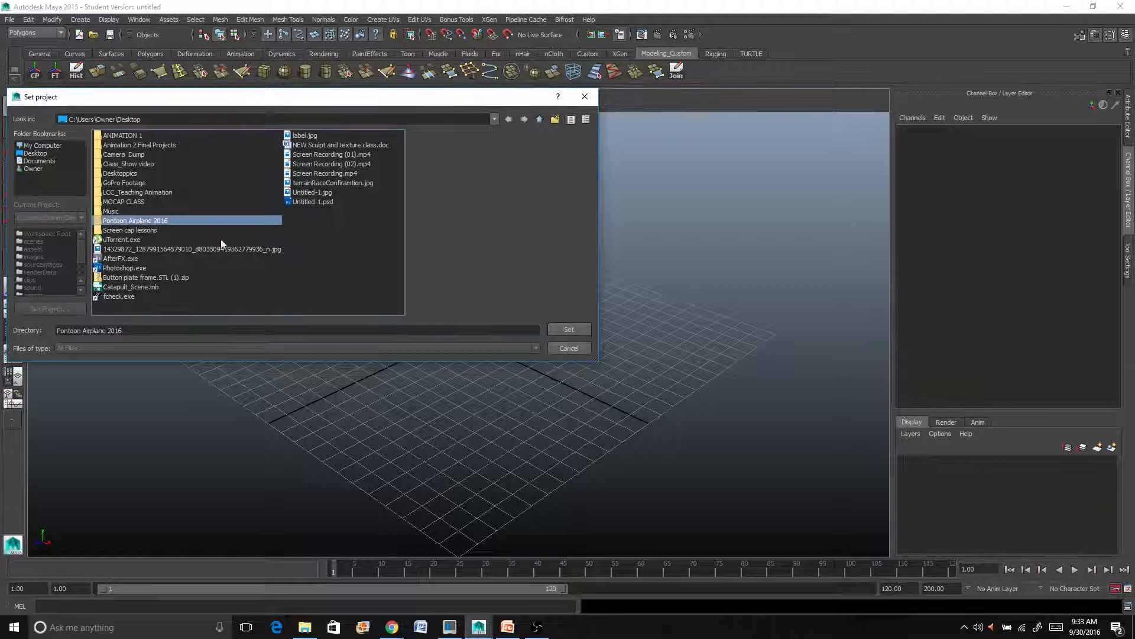
left_click(567, 330)
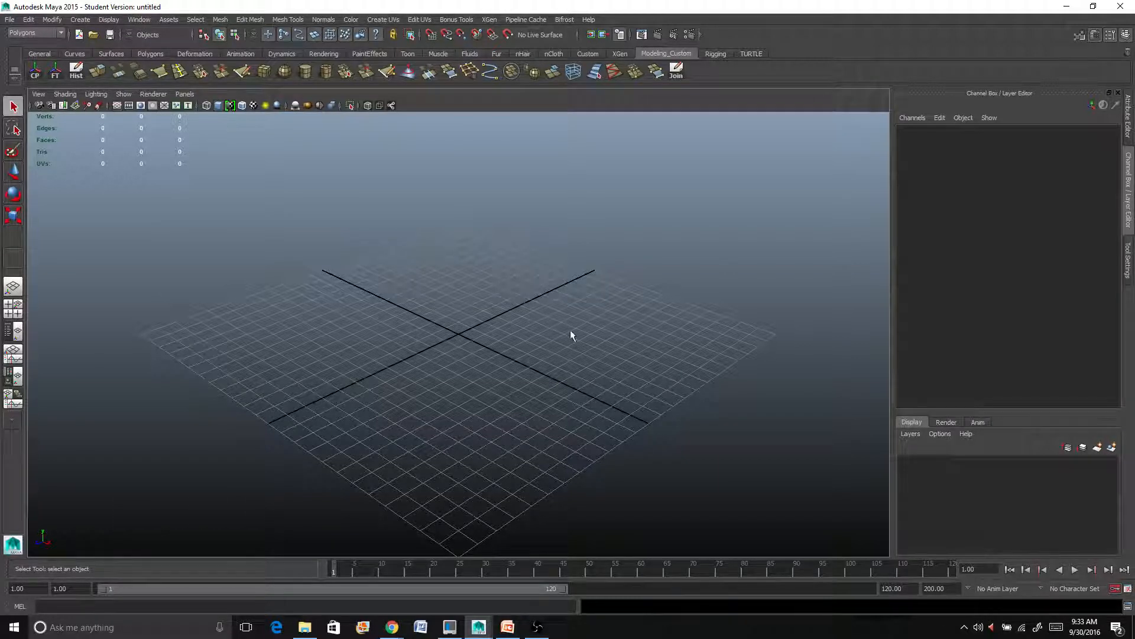
Create a polygon plane primitive at the centre of the grid.
left_click(83, 21)
mouse_move(106, 50)
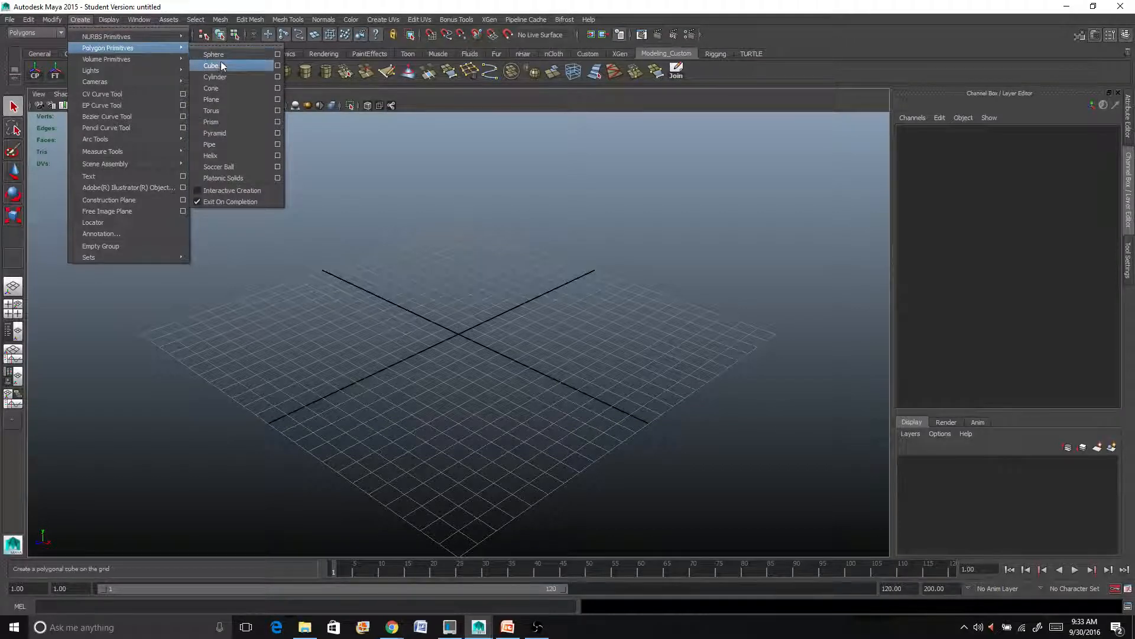
left_click(227, 90)
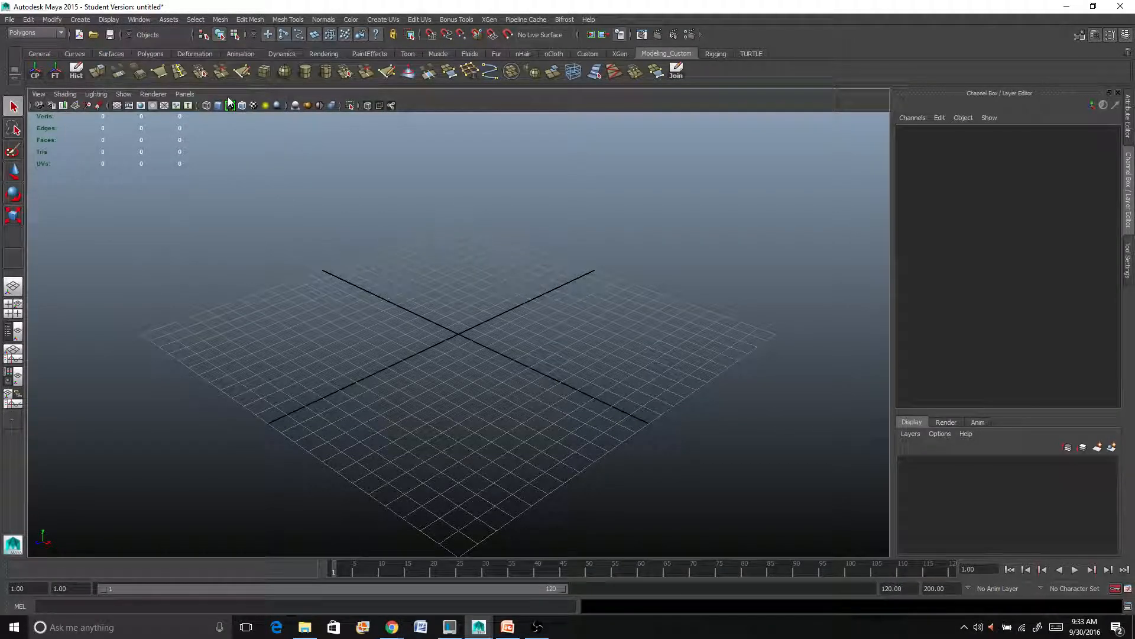
left_click(273, 225)
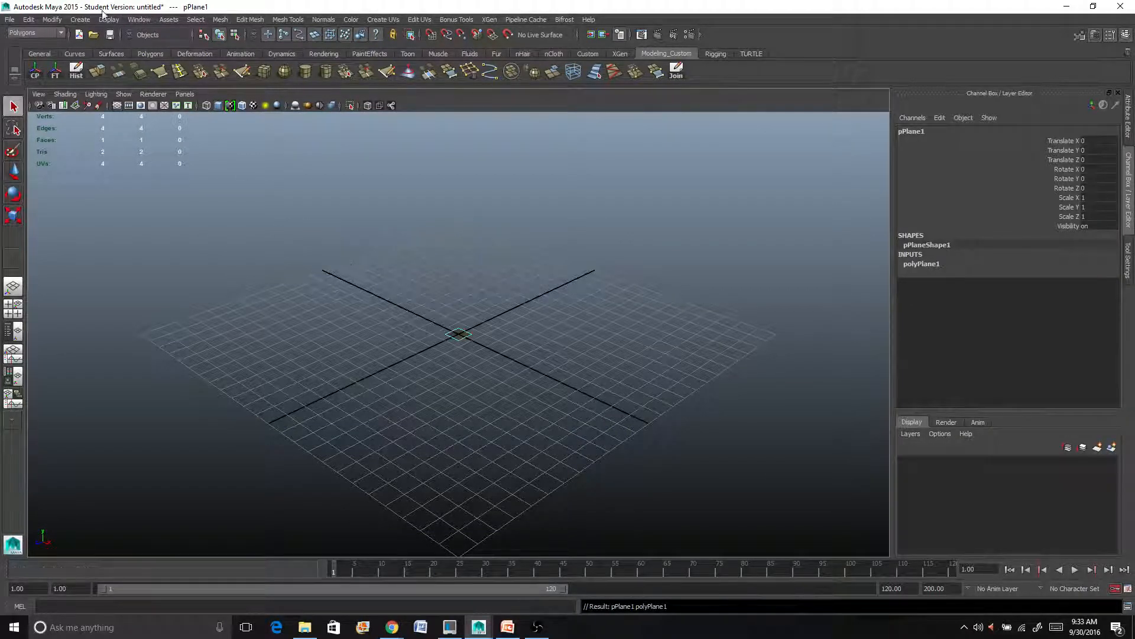
left_click(80, 19)
mouse_move(101, 36)
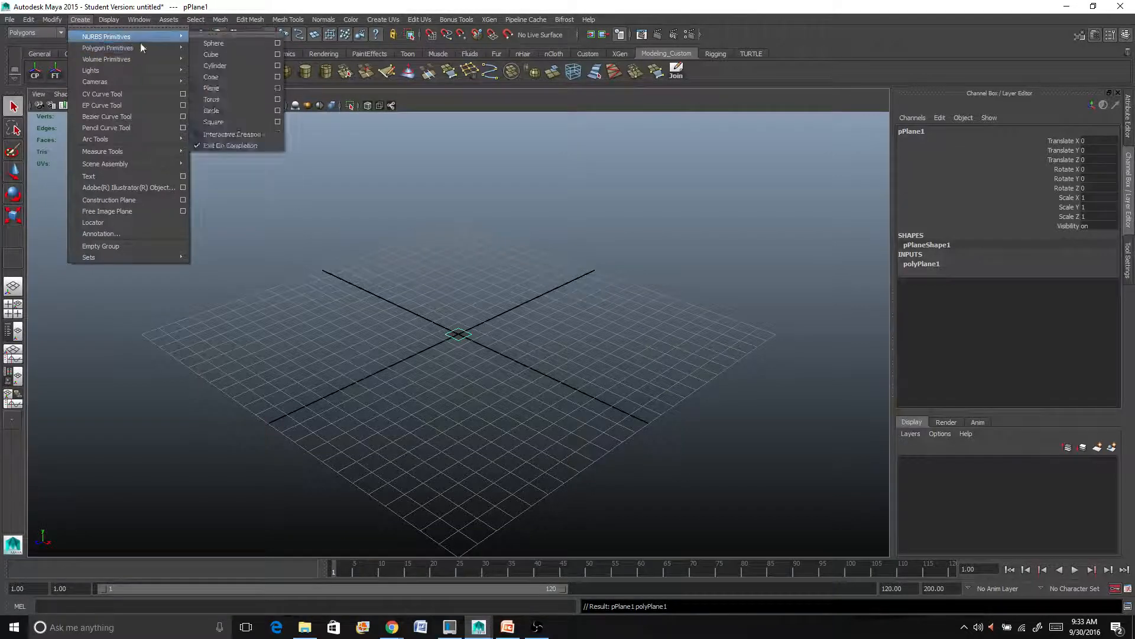
mouse_move(169, 49)
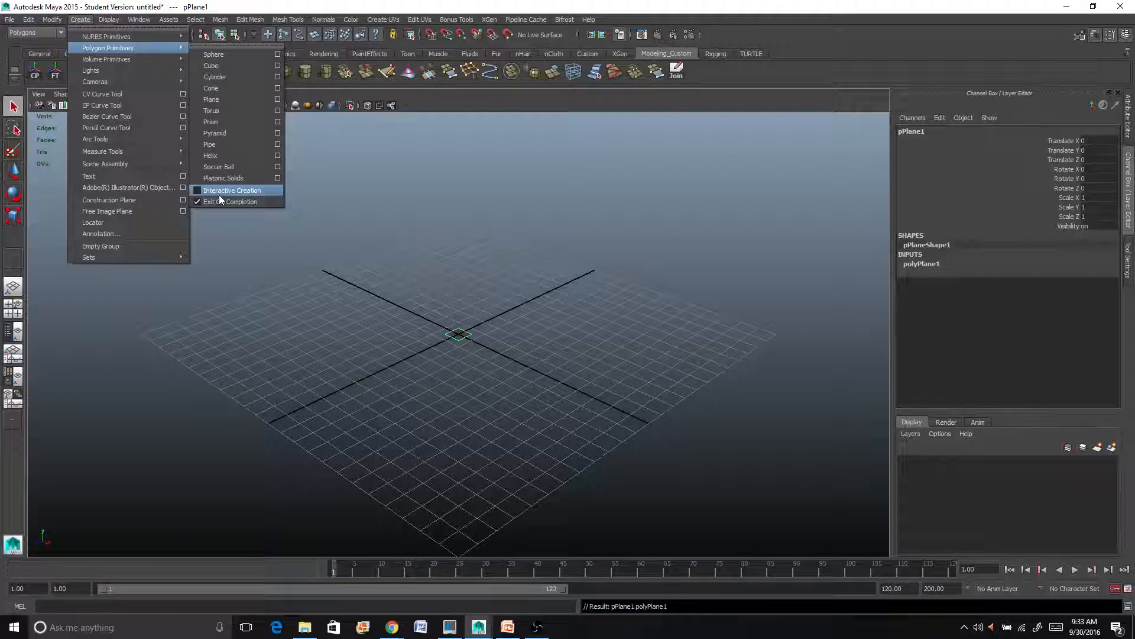
left_click(344, 173)
left_click(345, 173)
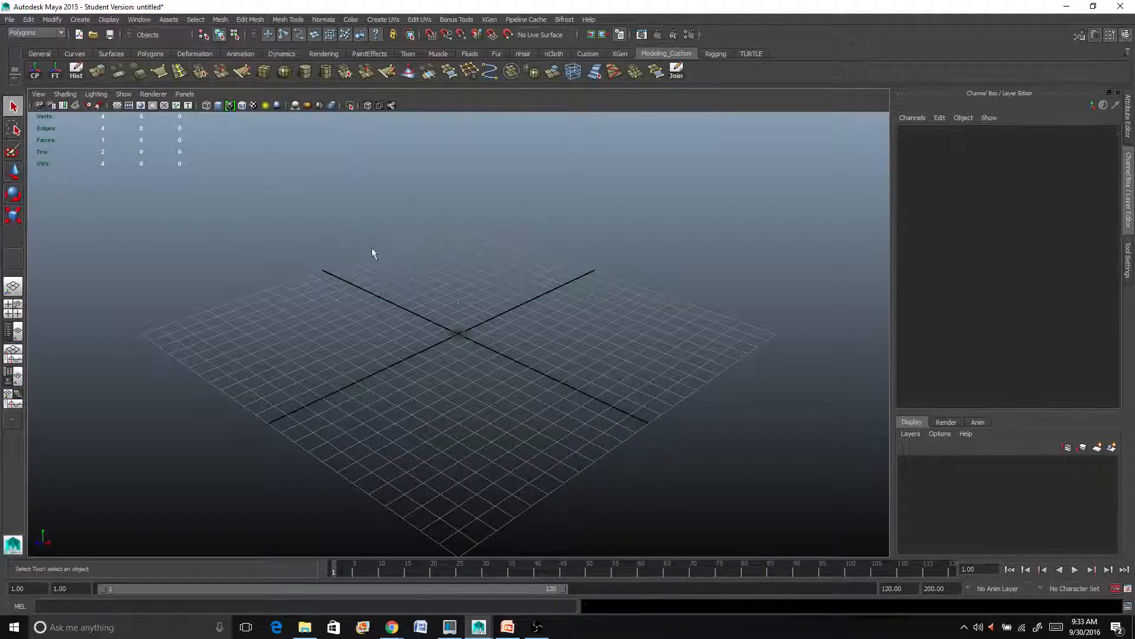
left_click(455, 333)
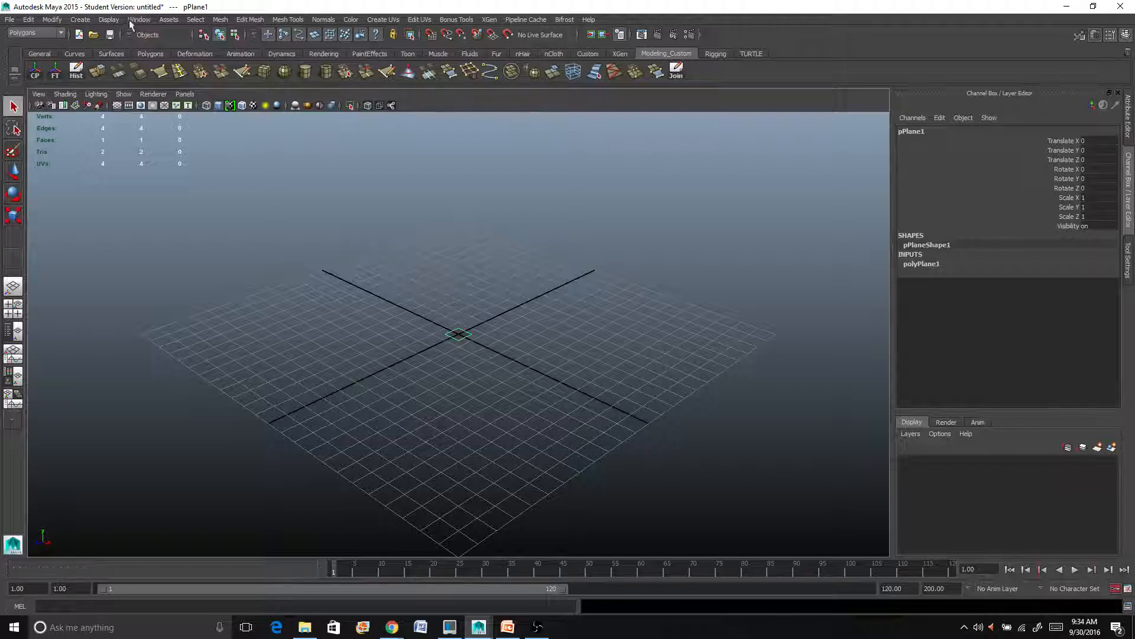
left_click(80, 19)
mouse_move(98, 49)
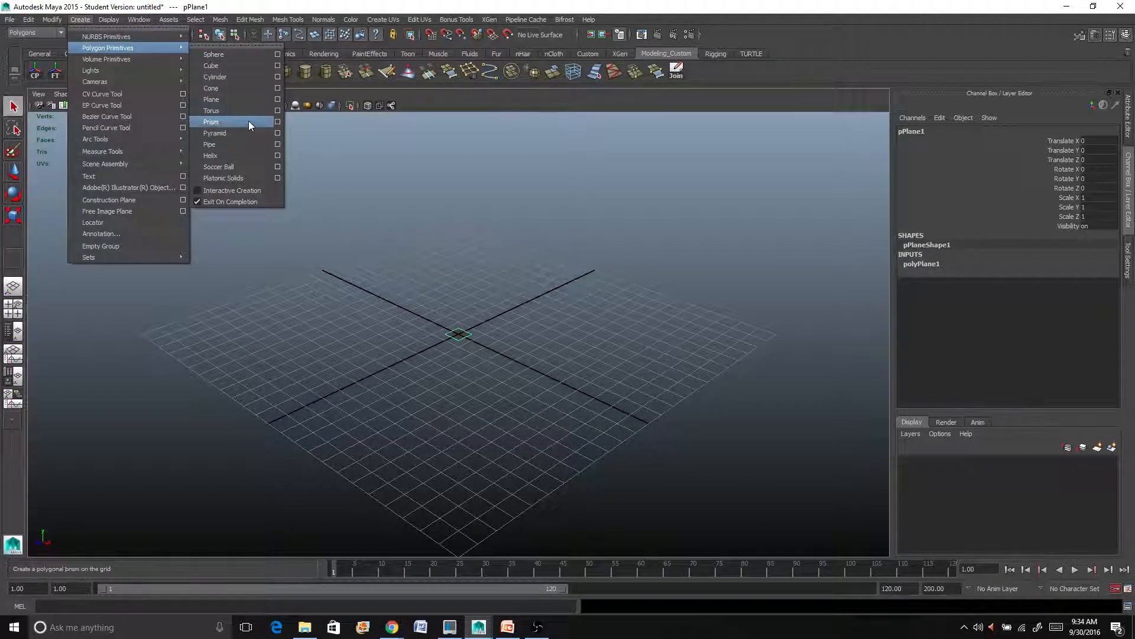
left_click(278, 100)
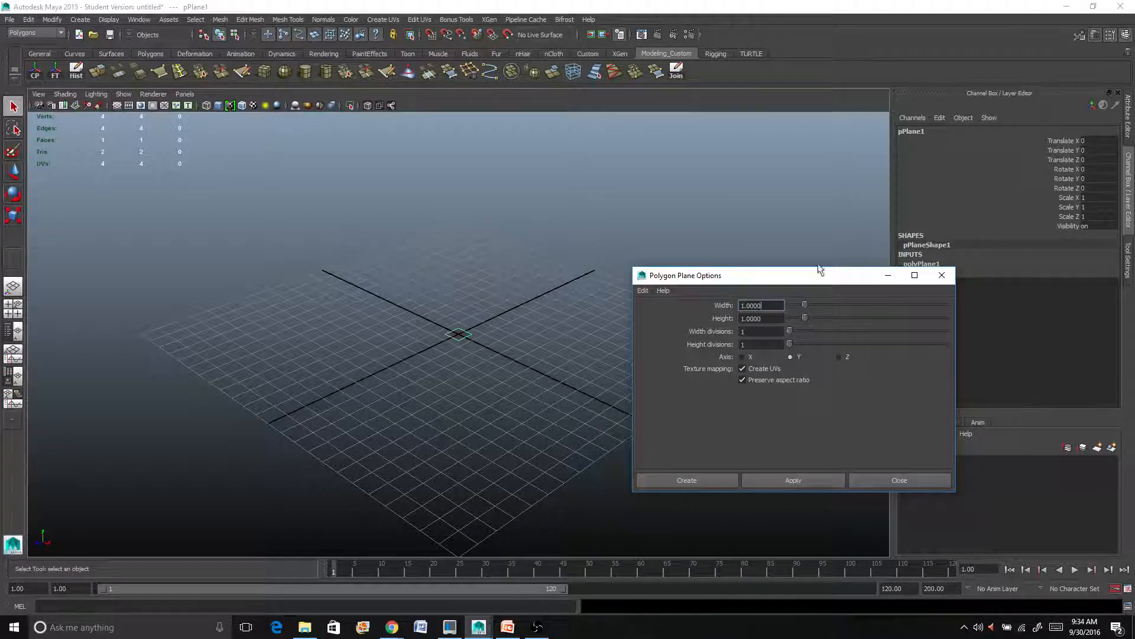
left_click(942, 275)
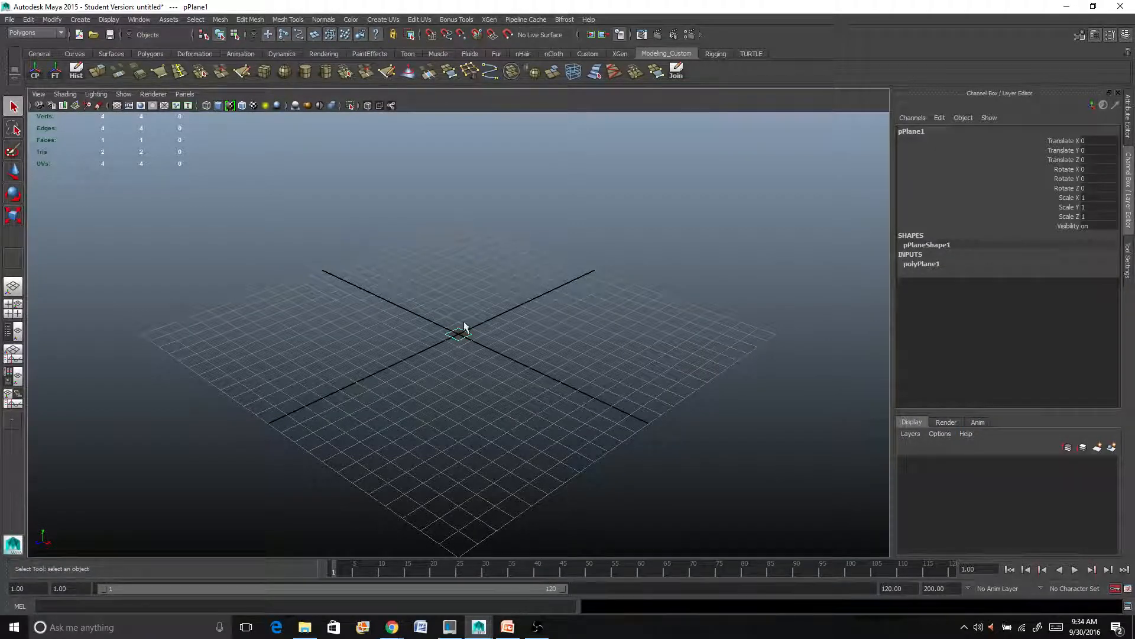
Select the plane at the grid centre and set its polyPlane Height to 0.406, keeping the width at 1.
left_click(538, 296)
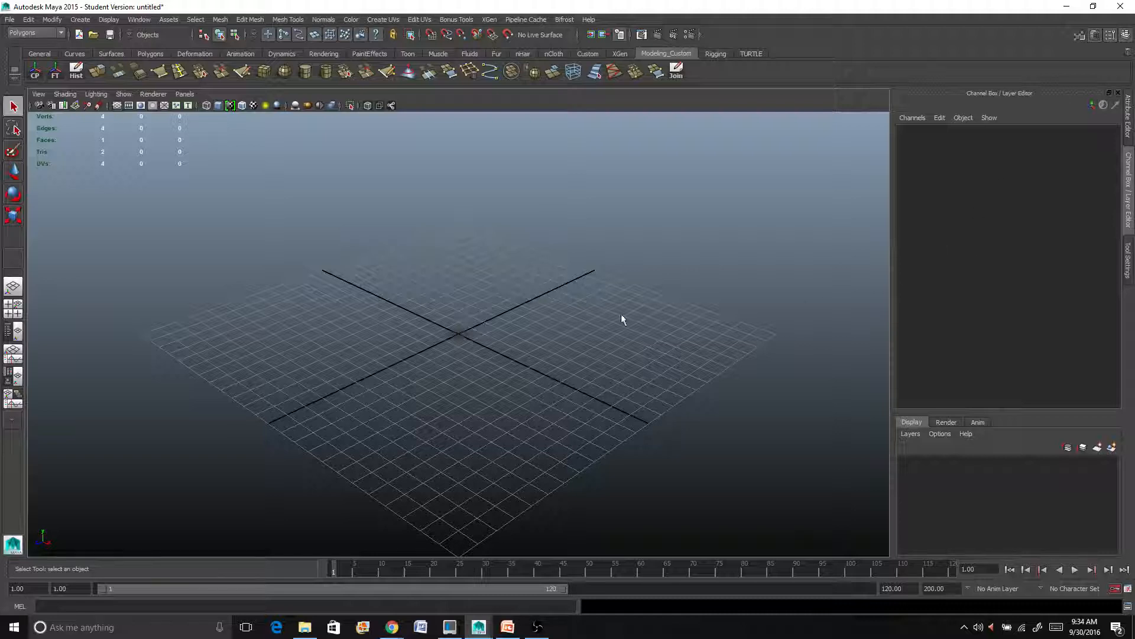
left_click(465, 336)
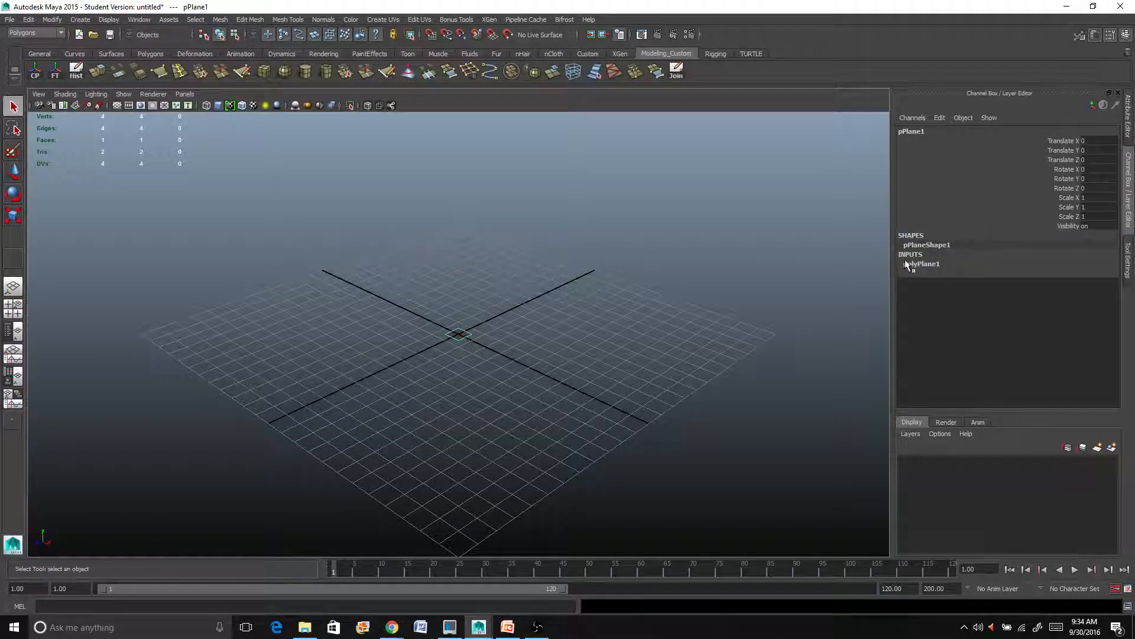
left_click(920, 264)
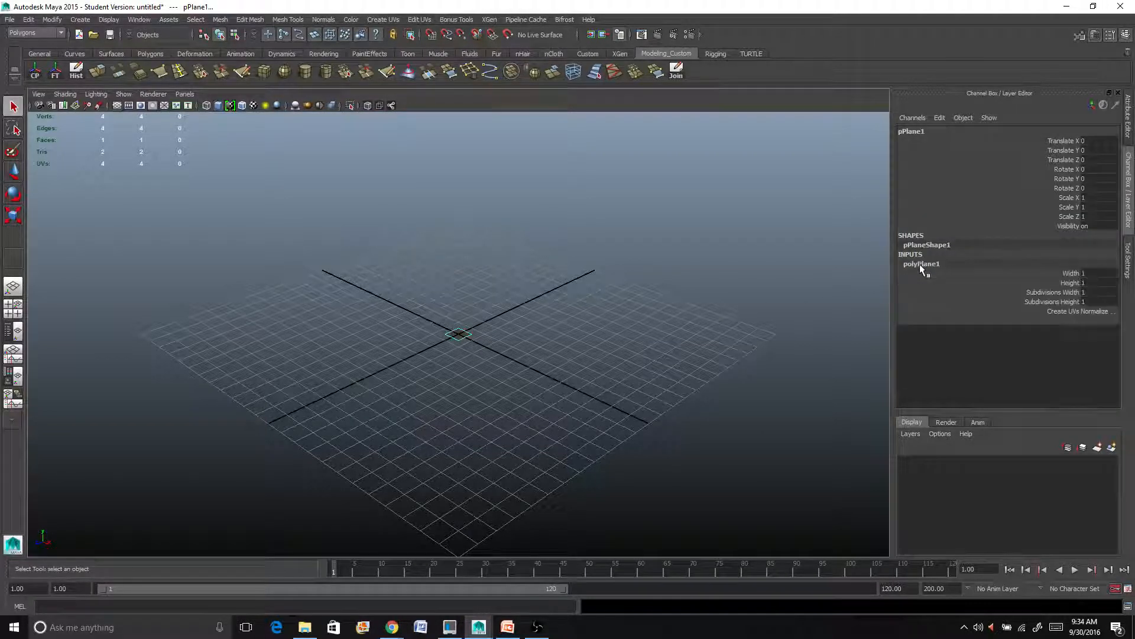
double_click(1084, 283)
key("BackSpace")
type("11")
key("Return")
Scale the plane uniformly about its centre to about 15.2 on all three axes.
key("r")
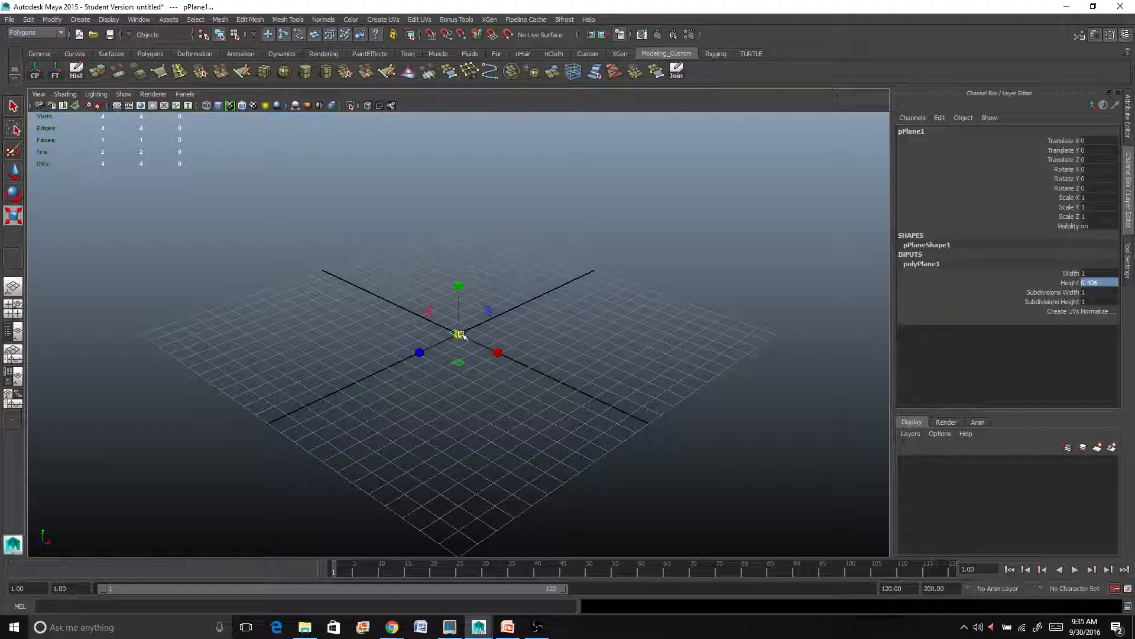
scroll(460, 333, "up", 5)
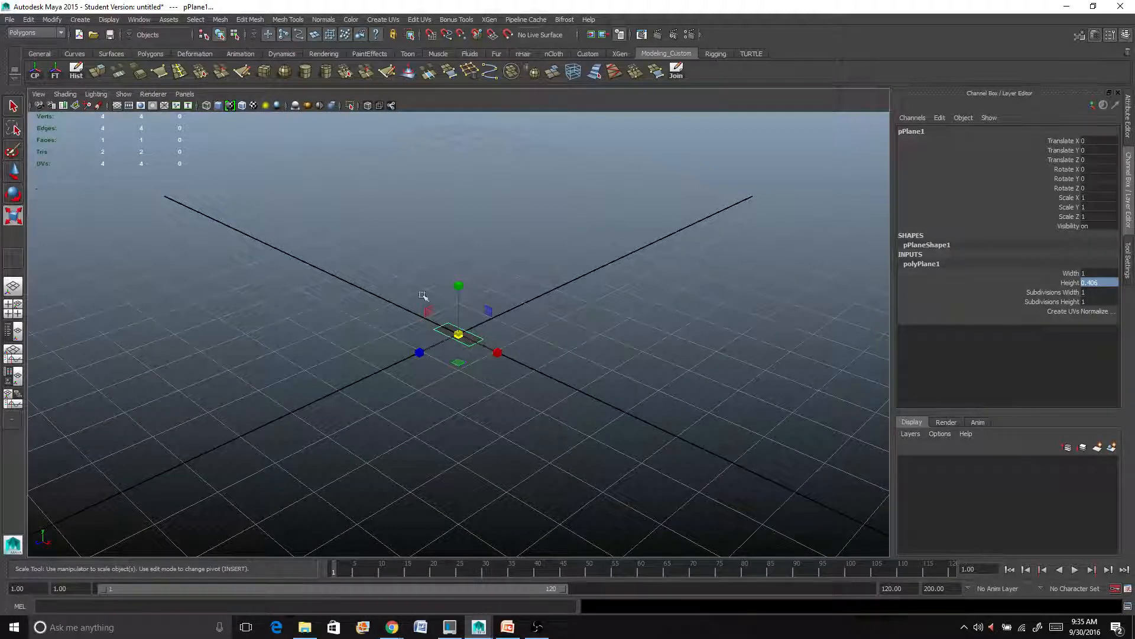
mouse_move(461, 333)
left_mouse_down()
mouse_move(489, 312)
mouse_move(462, 329)
left_mouse_up()
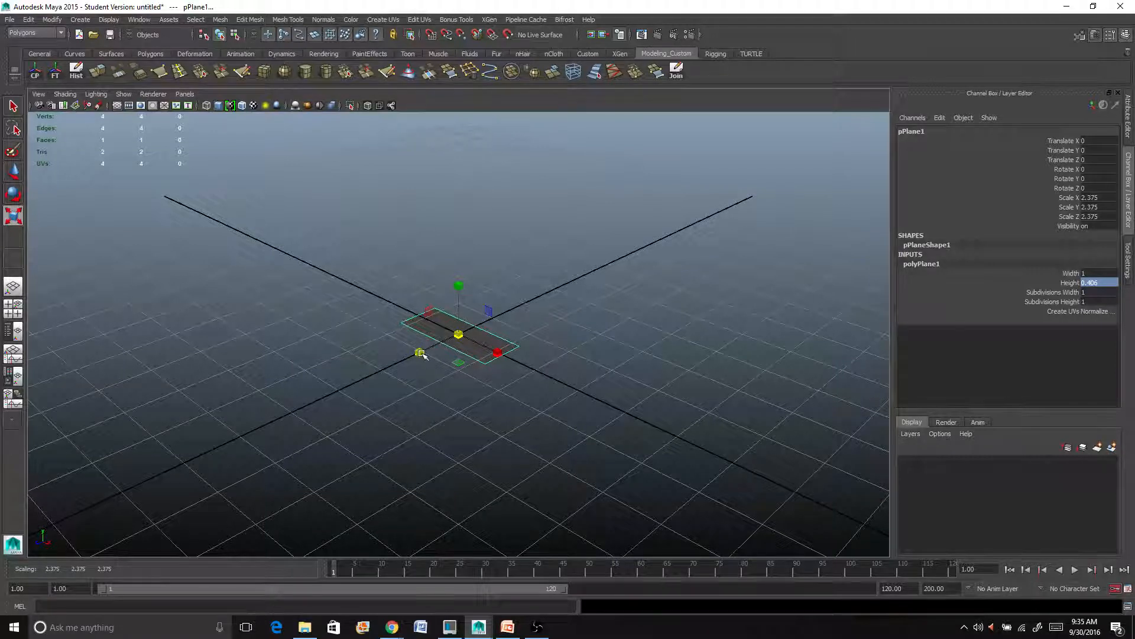
left_click(458, 334)
left_click_drag(458, 335, 804, 136)
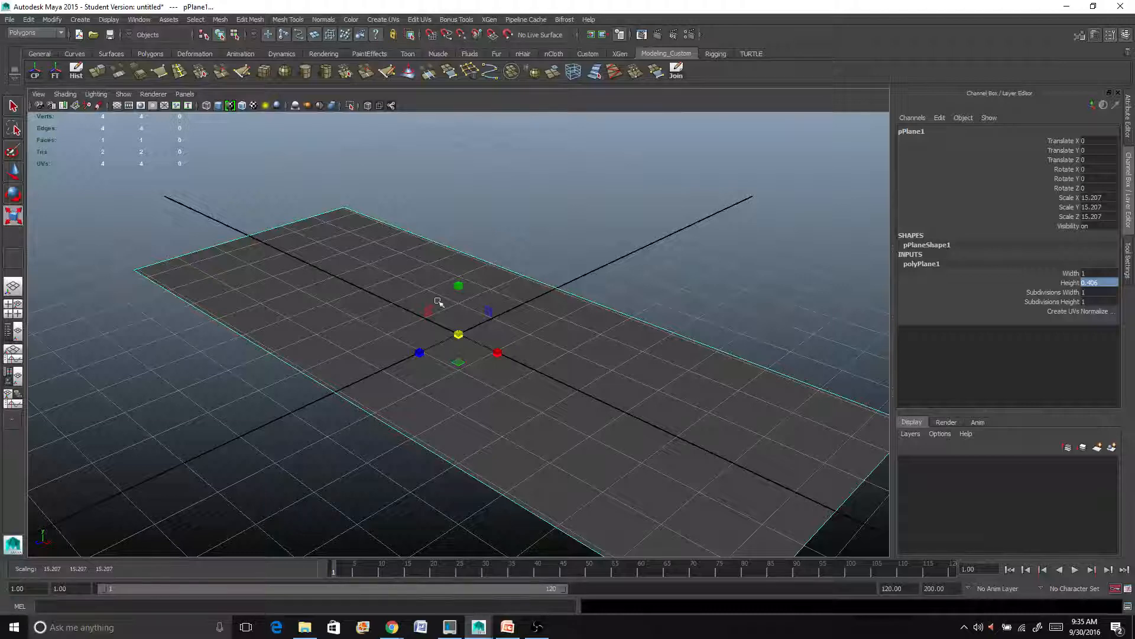
scroll(430, 353, "up", 2)
scroll(429, 353, "down", 3)
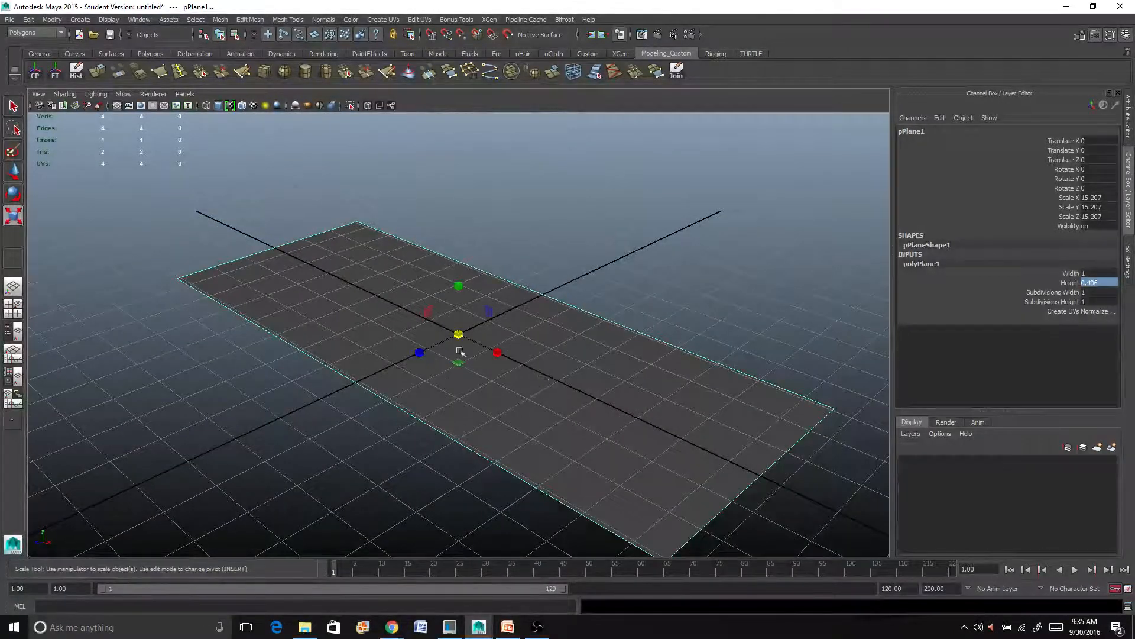
left_click_drag(461, 352, 357, 341, "alt")
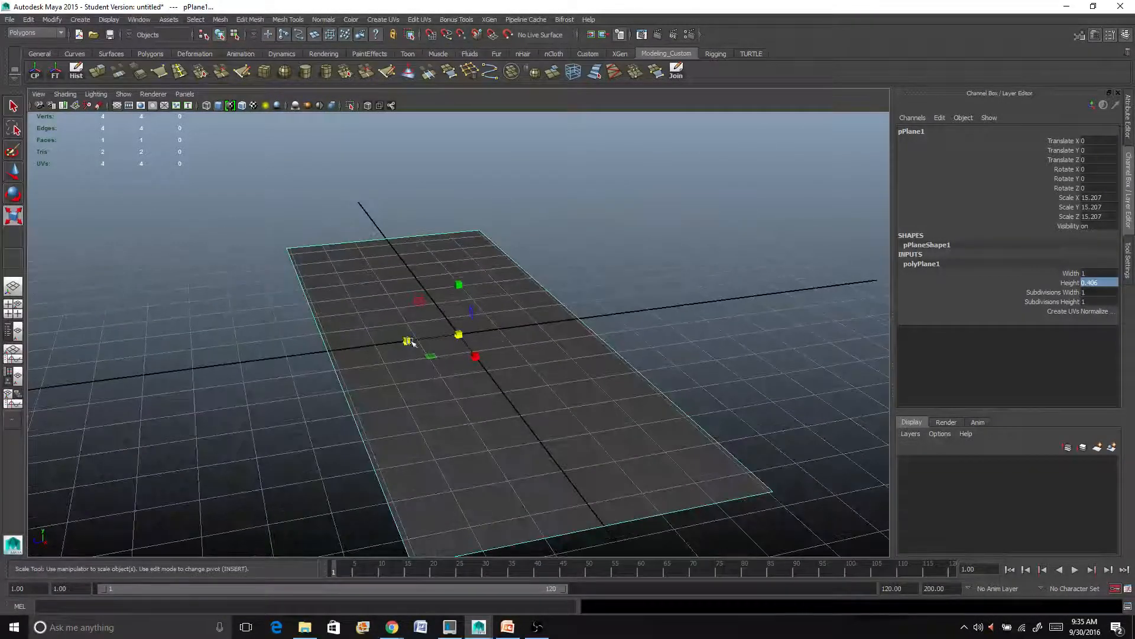
left_click_drag(418, 369, 424, 378, "alt")
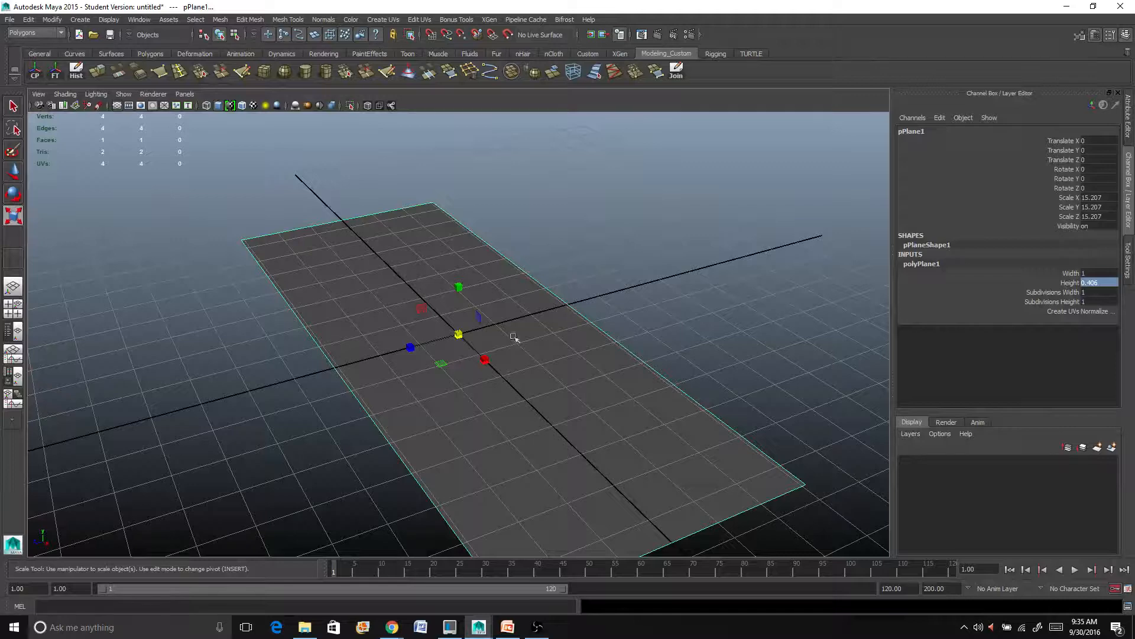
left_click_drag(514, 336, 443, 353, "alt")
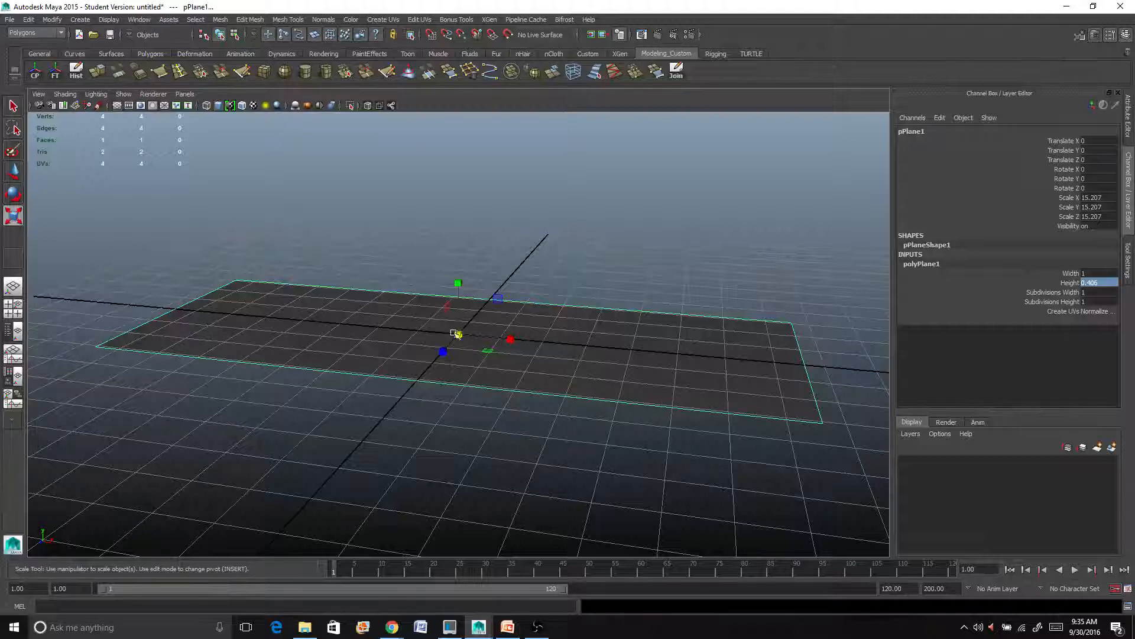
left_click_drag(474, 347, 456, 329, "alt")
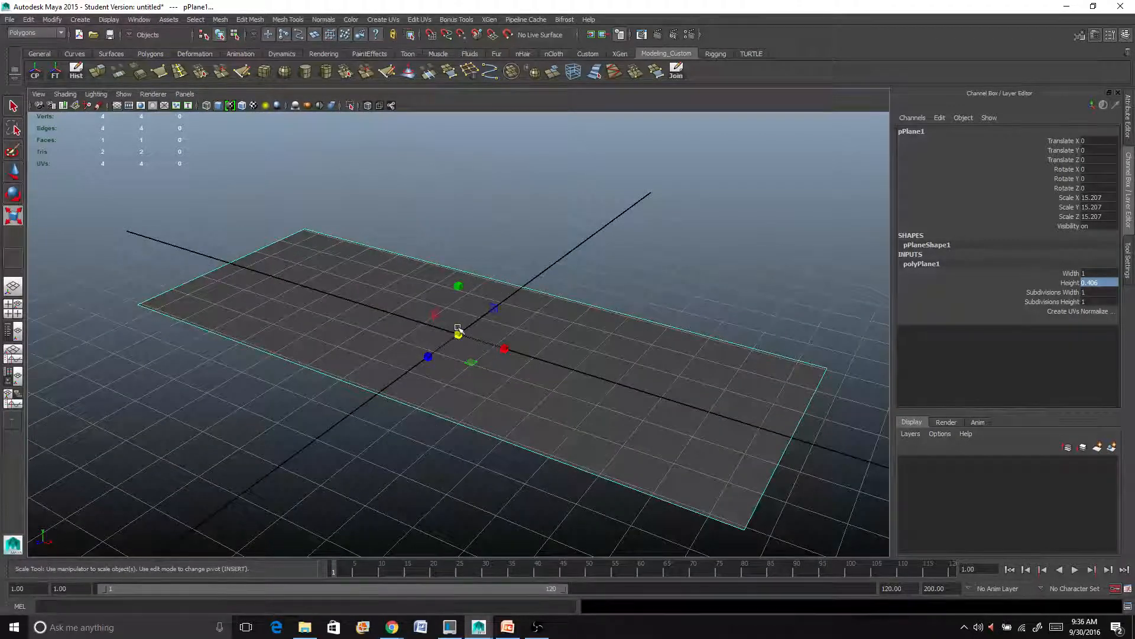
key("w")
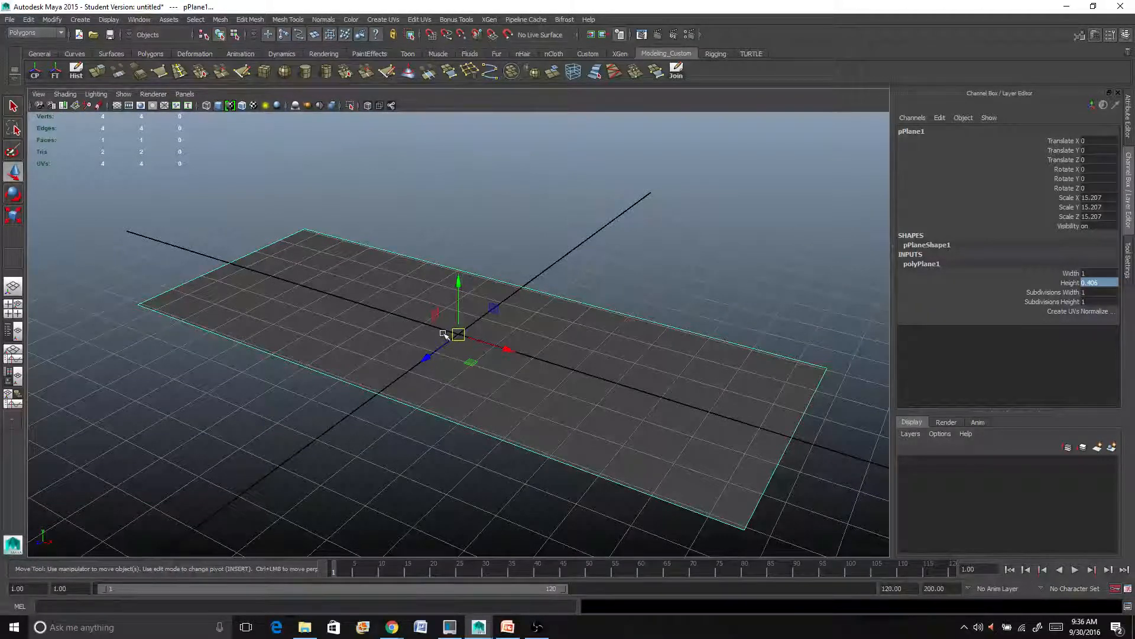
key("e")
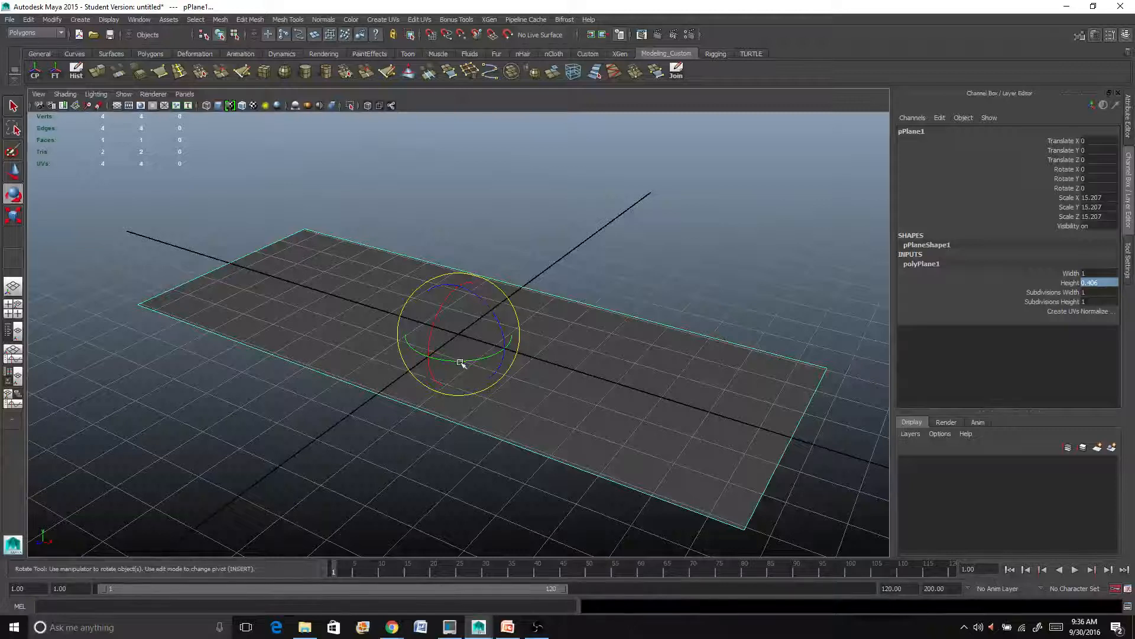
key("w")
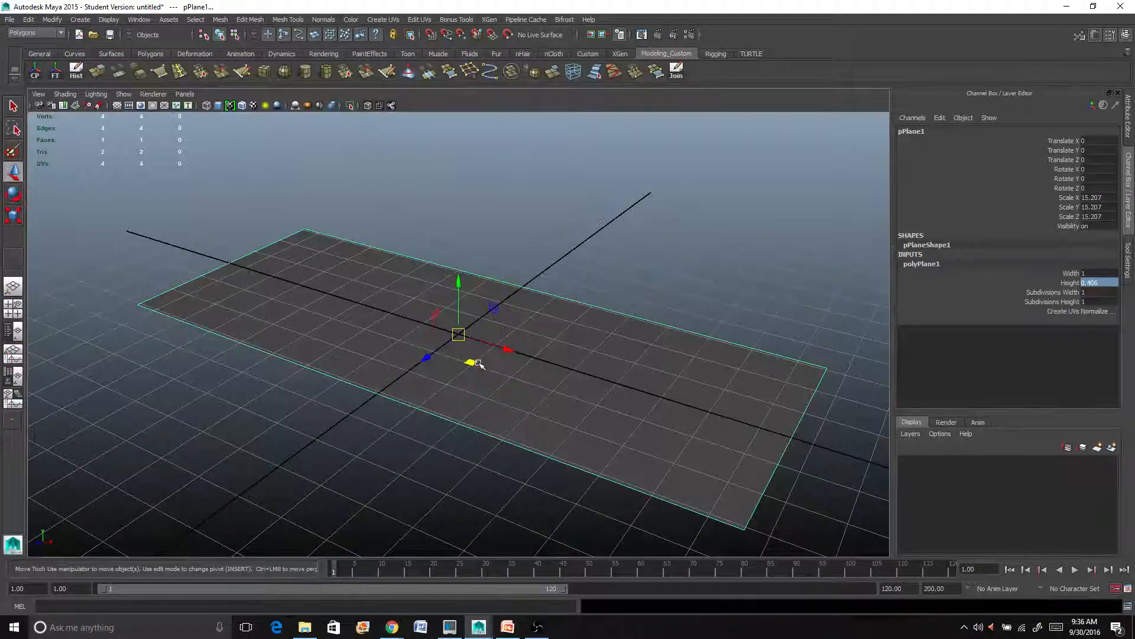
key("r")
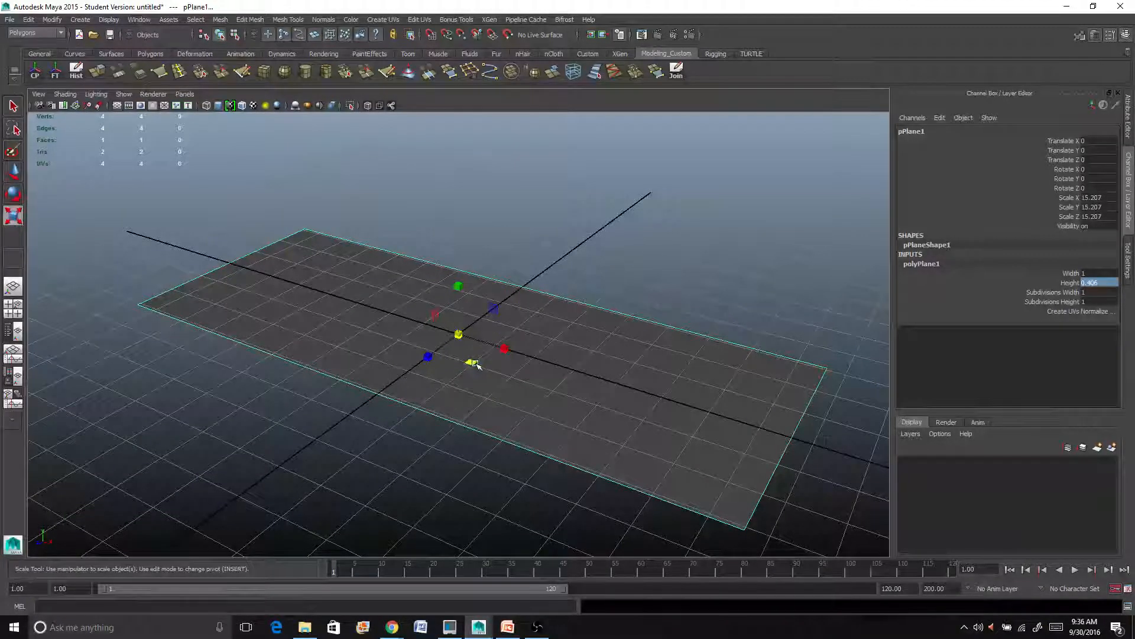
left_click(594, 257)
left_click_drag(594, 257, 532, 352, "alt")
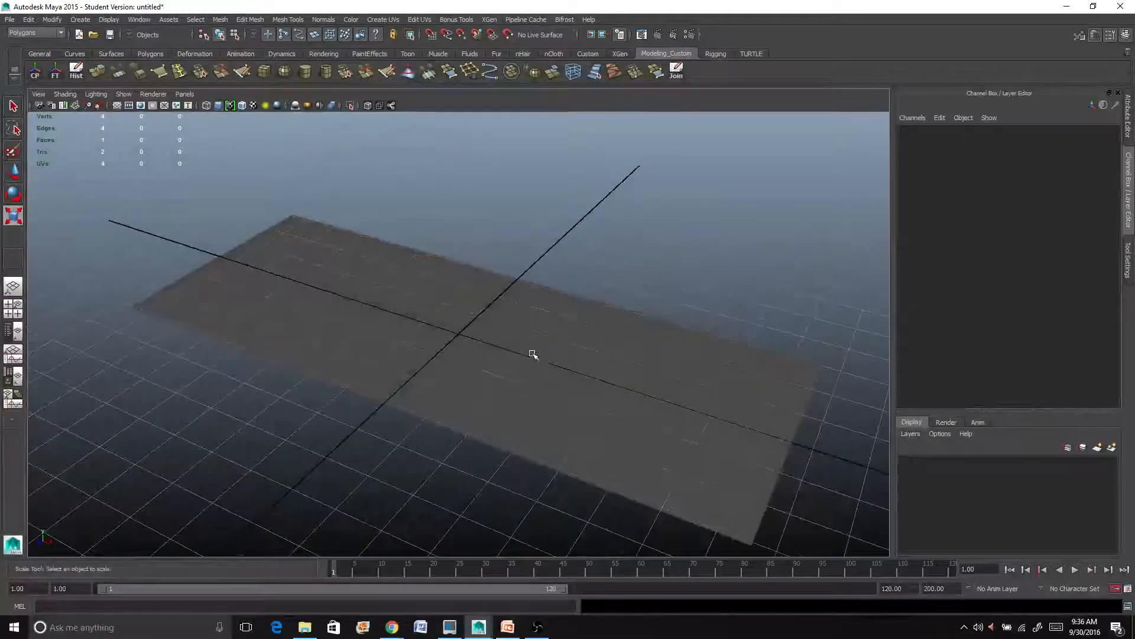
Duplicate the flat plane in place and stand the copy upright by setting its Rotate X to 90.
left_click(530, 353)
left_click_drag(514, 296, 479, 334, "alt")
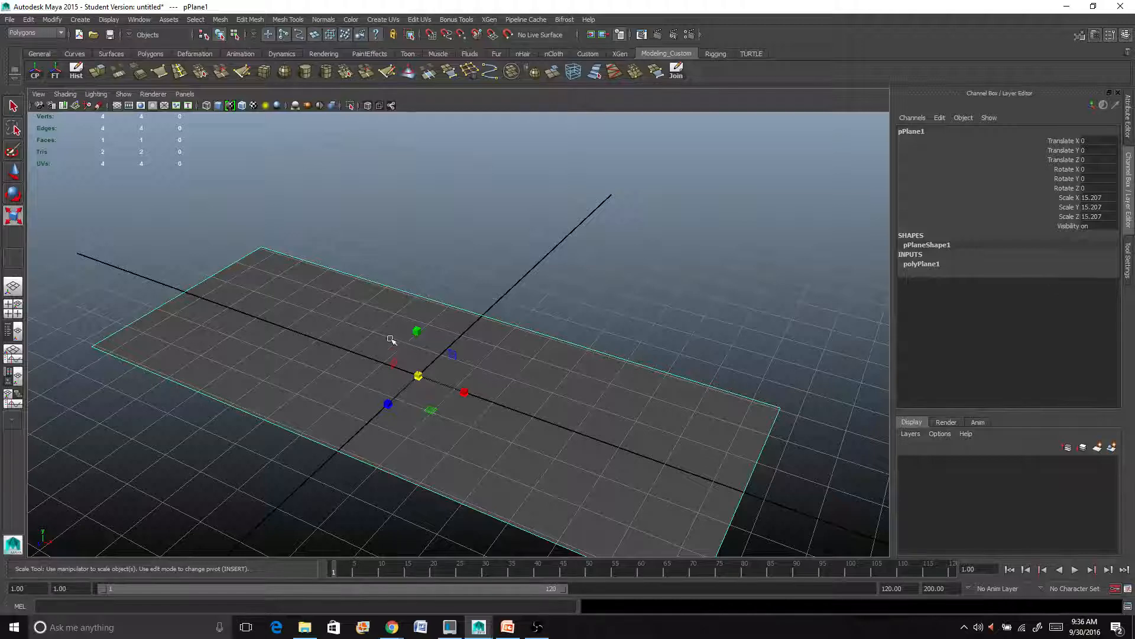
left_click_drag(399, 343, 414, 405, "alt")
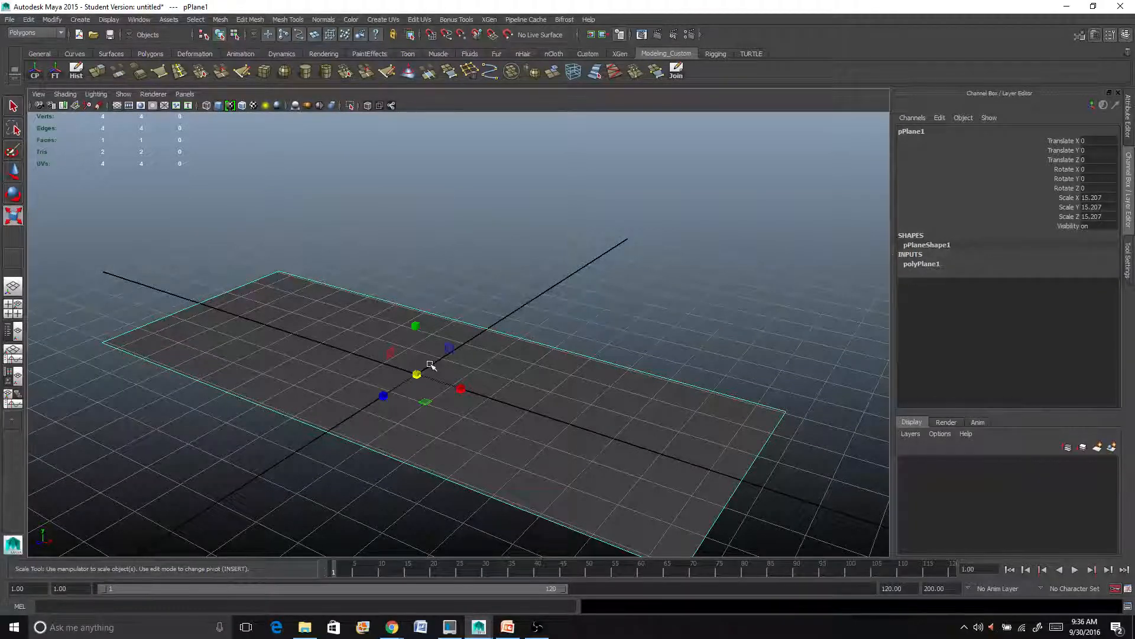
key("ctrl+d")
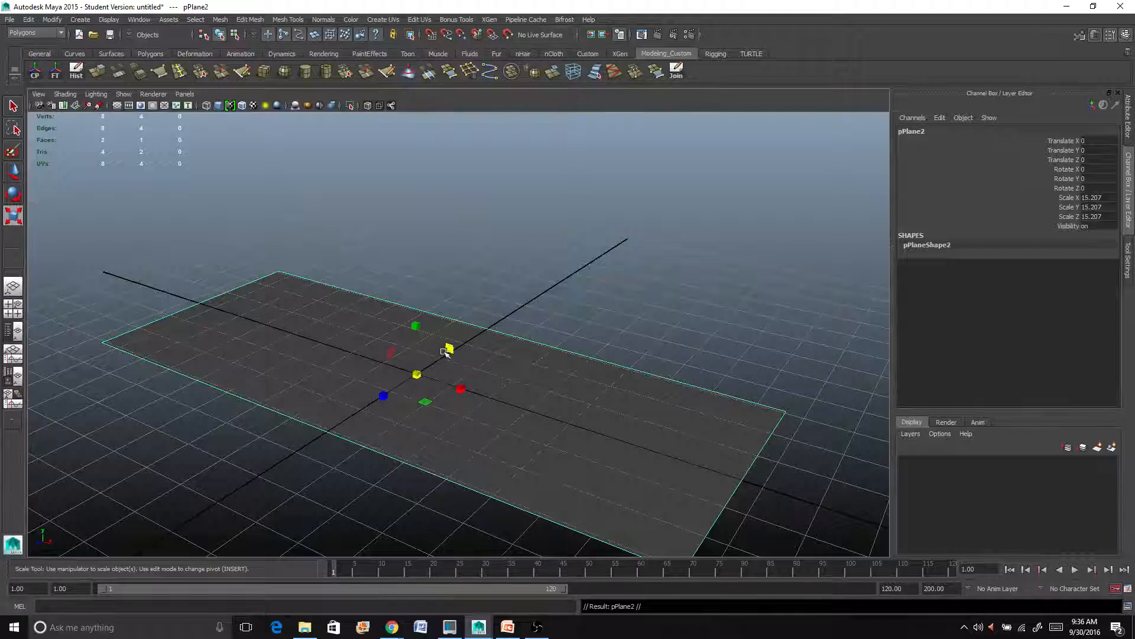
key("e")
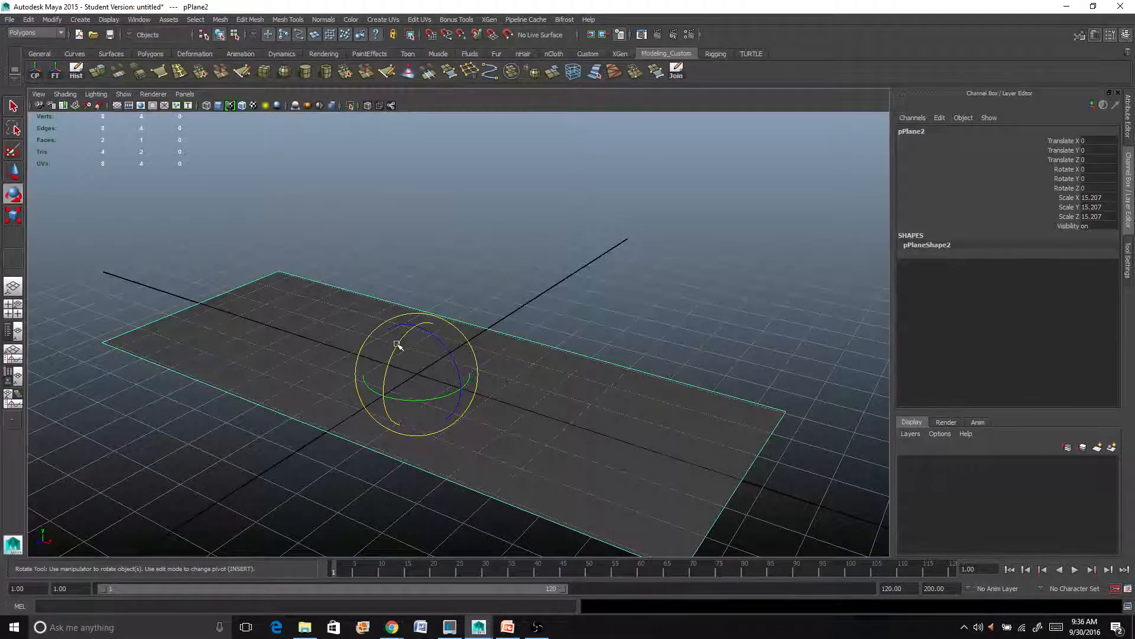
left_click_drag(398, 344, 387, 385)
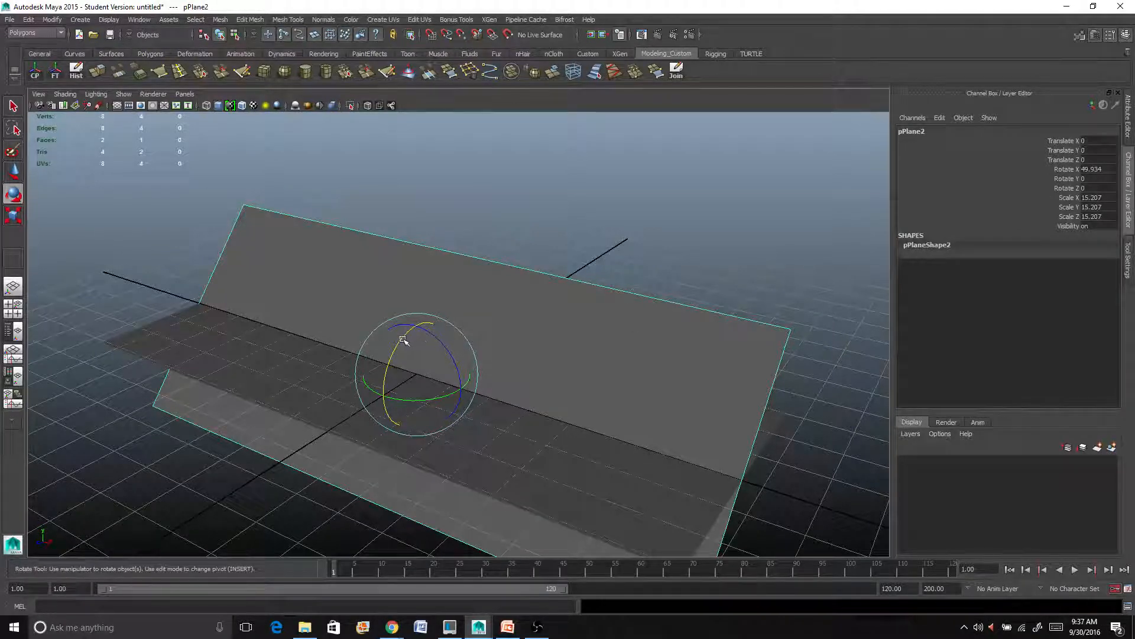
left_click_drag(402, 339, 401, 370)
double_click(1099, 168)
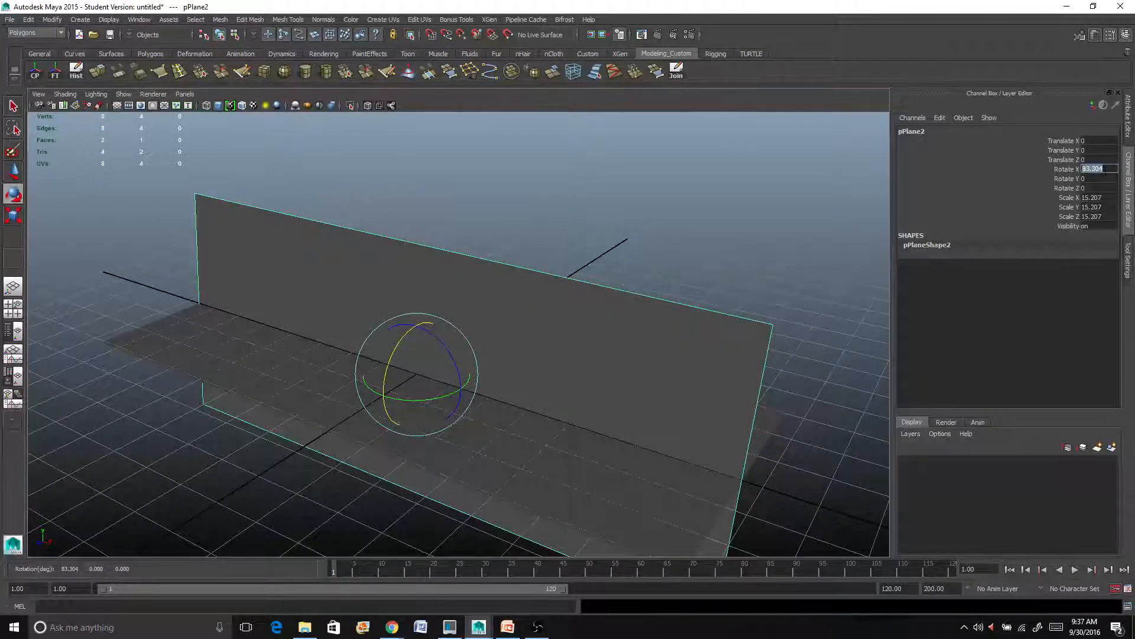
type("90")
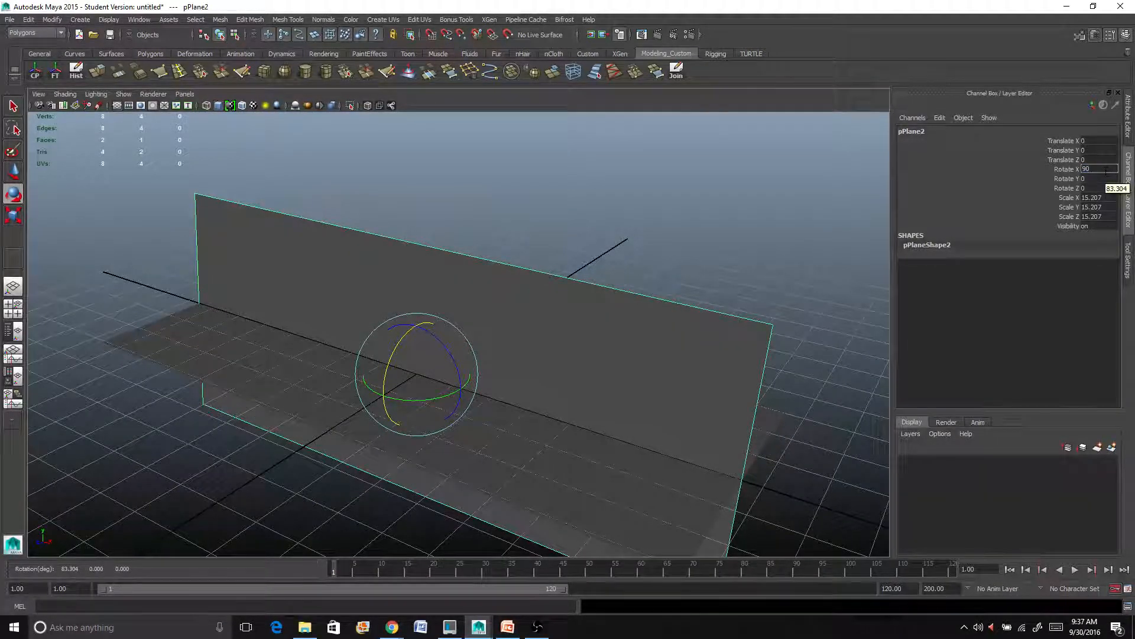
key("Return")
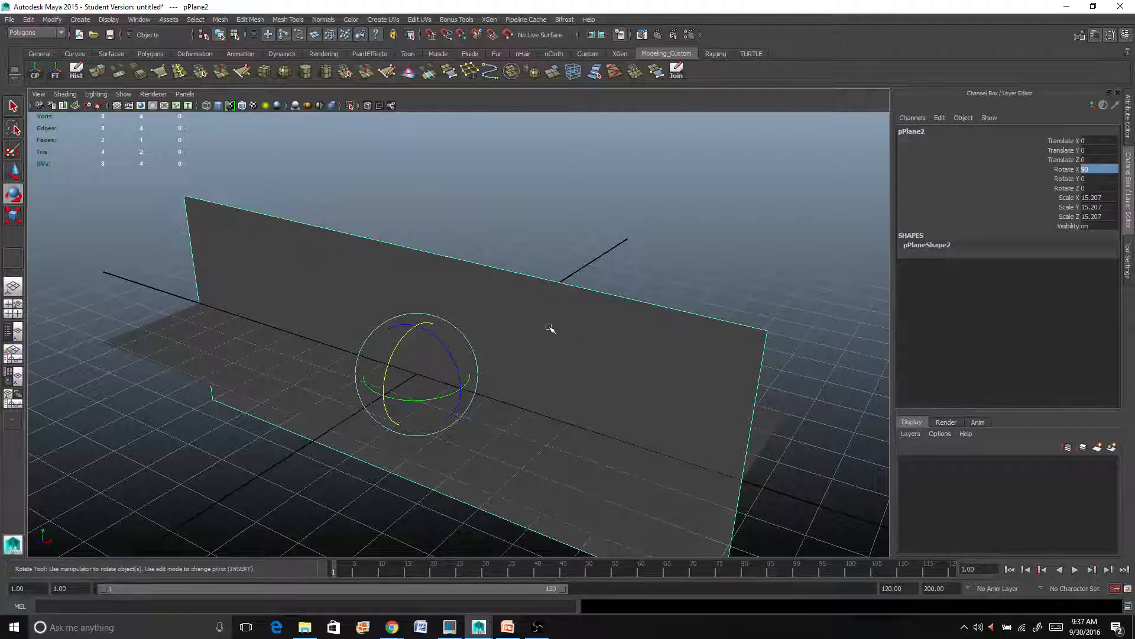
Duplicate the upright plane in place and turn the copy perpendicular to it by setting its Rotate Y to 90.
left_click_drag(596, 345, 598, 256, "alt")
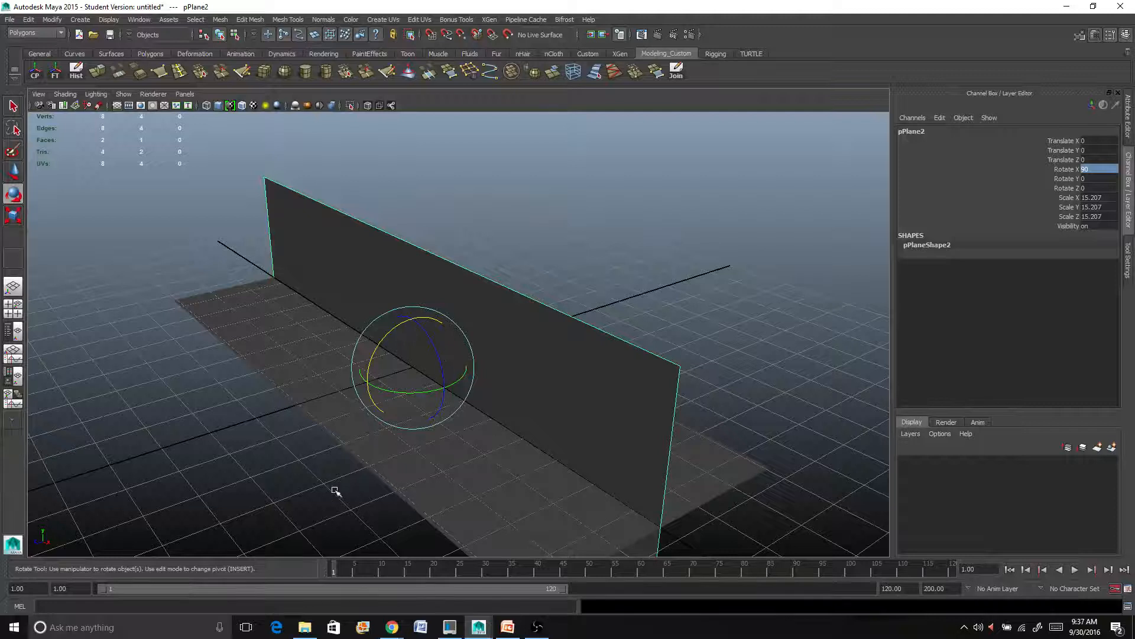
left_click_drag(335, 491, 434, 447, "alt")
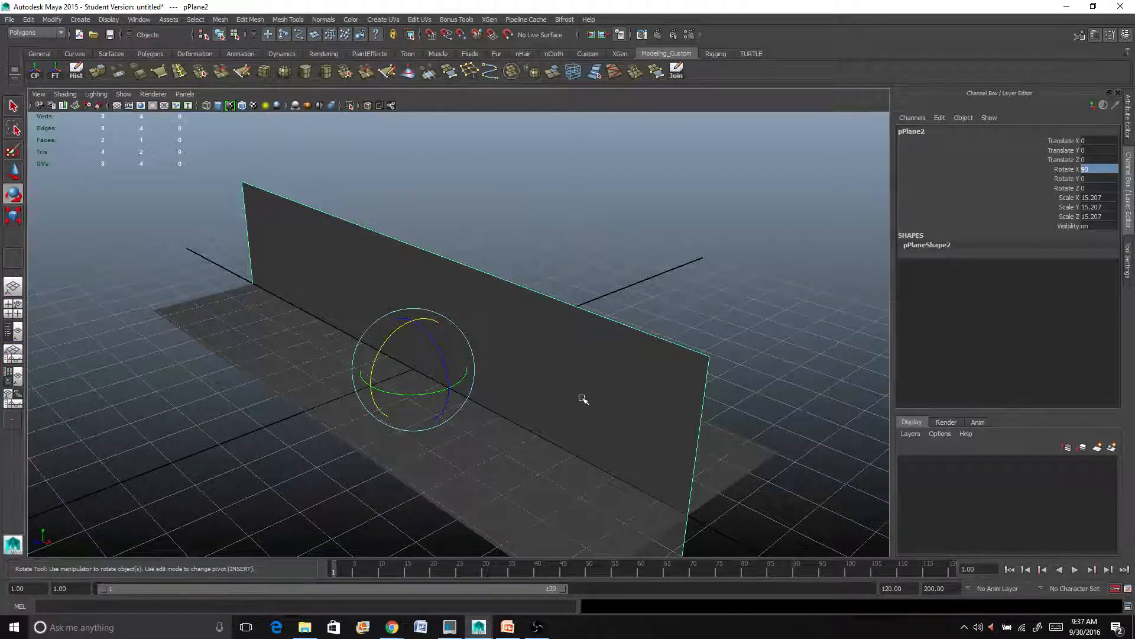
key("ctrl+d")
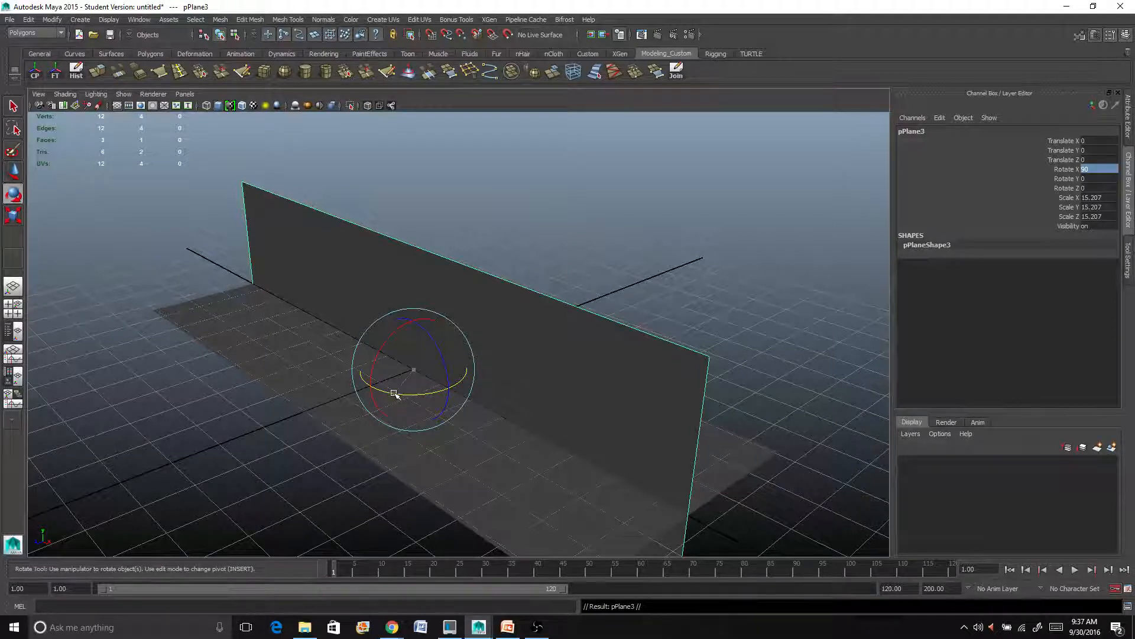
left_click_drag(394, 393, 467, 379)
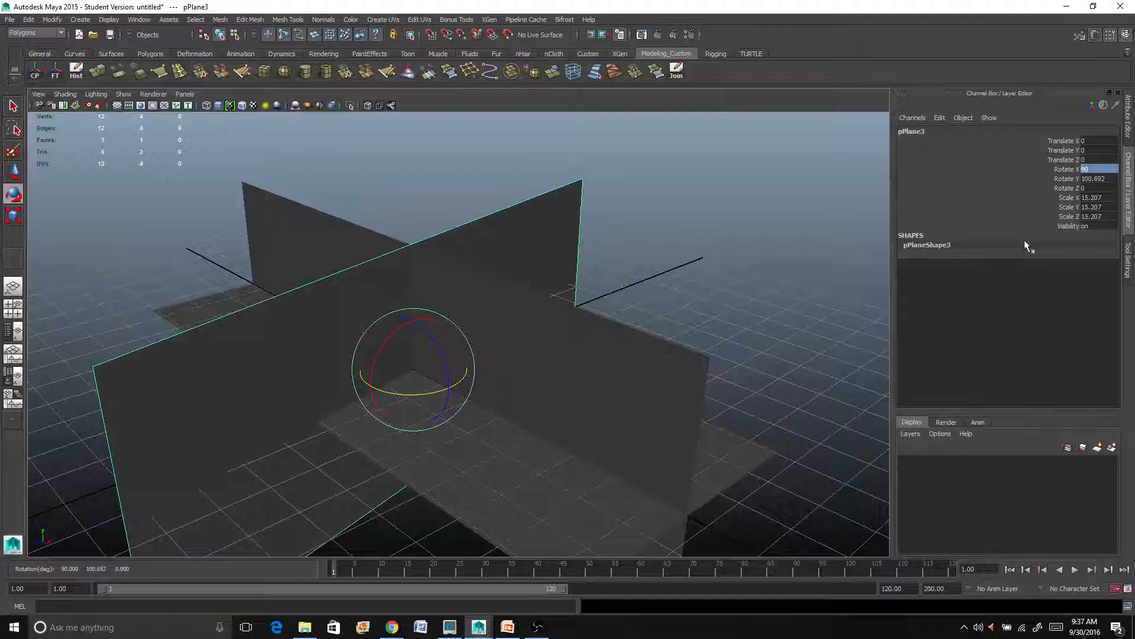
left_click(1097, 178)
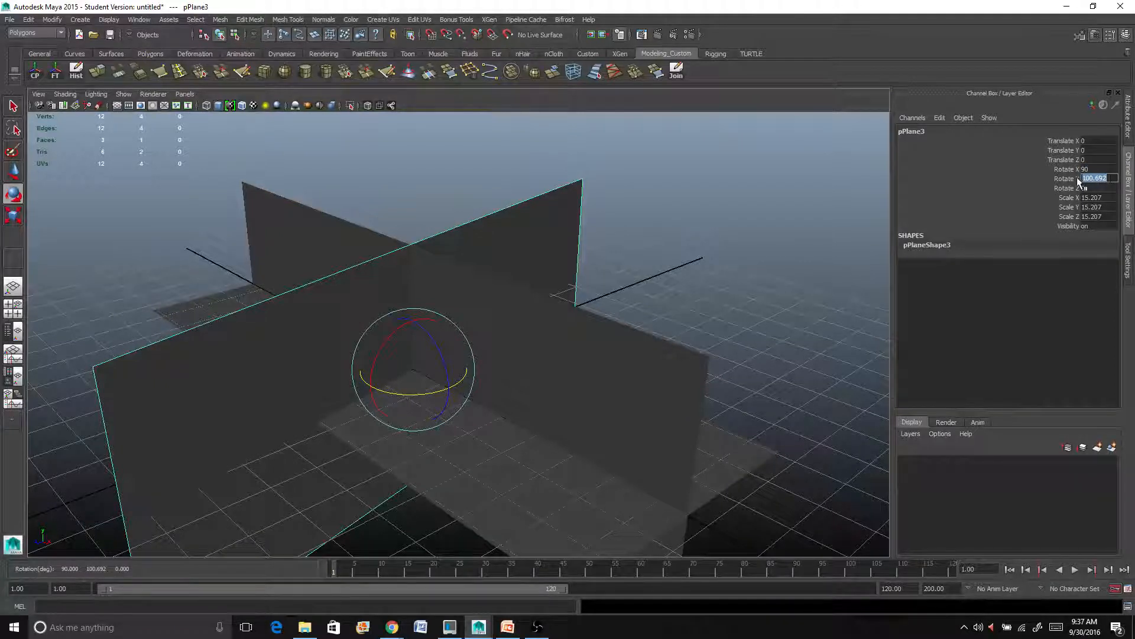
type("90")
key("Return")
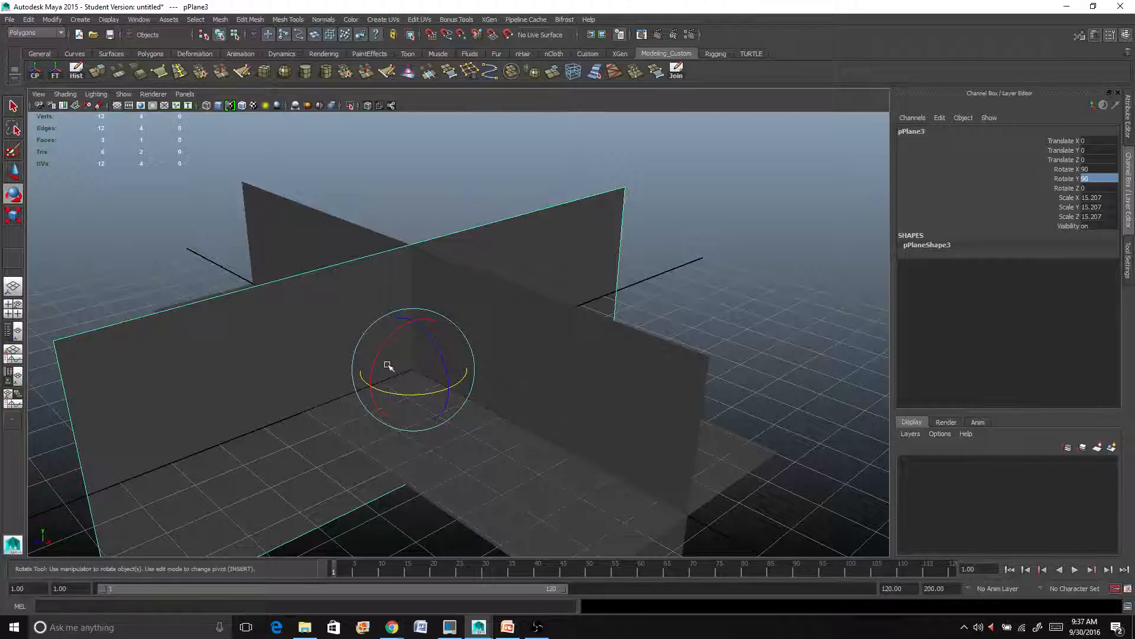
scroll(432, 351, "down", 2)
left_click_drag(431, 351, 433, 426, "alt")
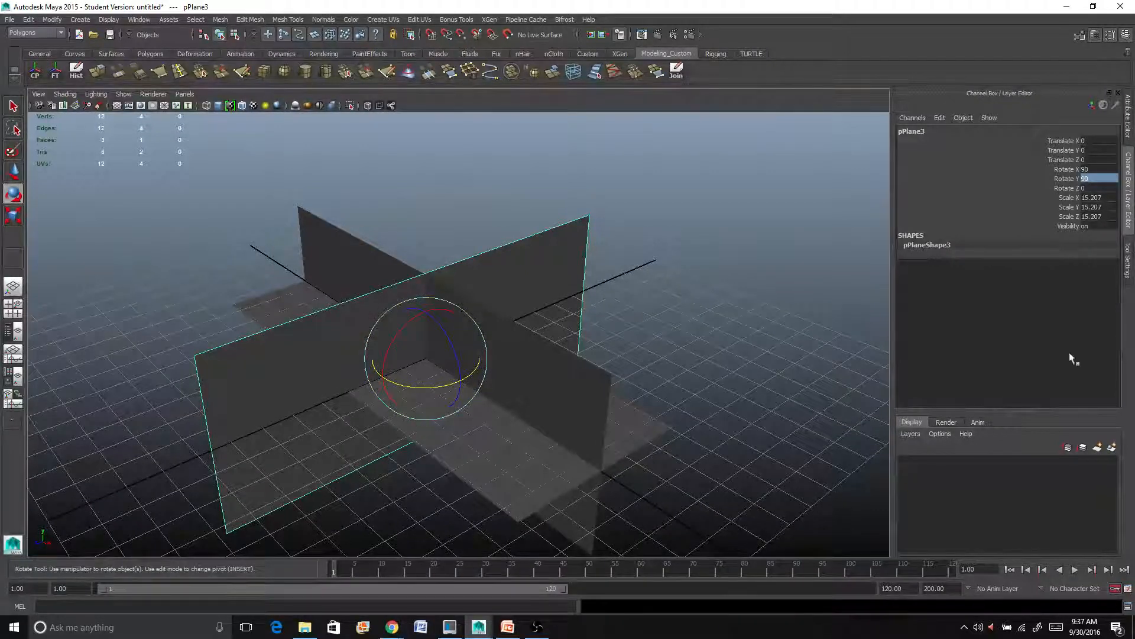
Change the viewport from the single perspective view to the four-view layout.
key("alt+Tab")
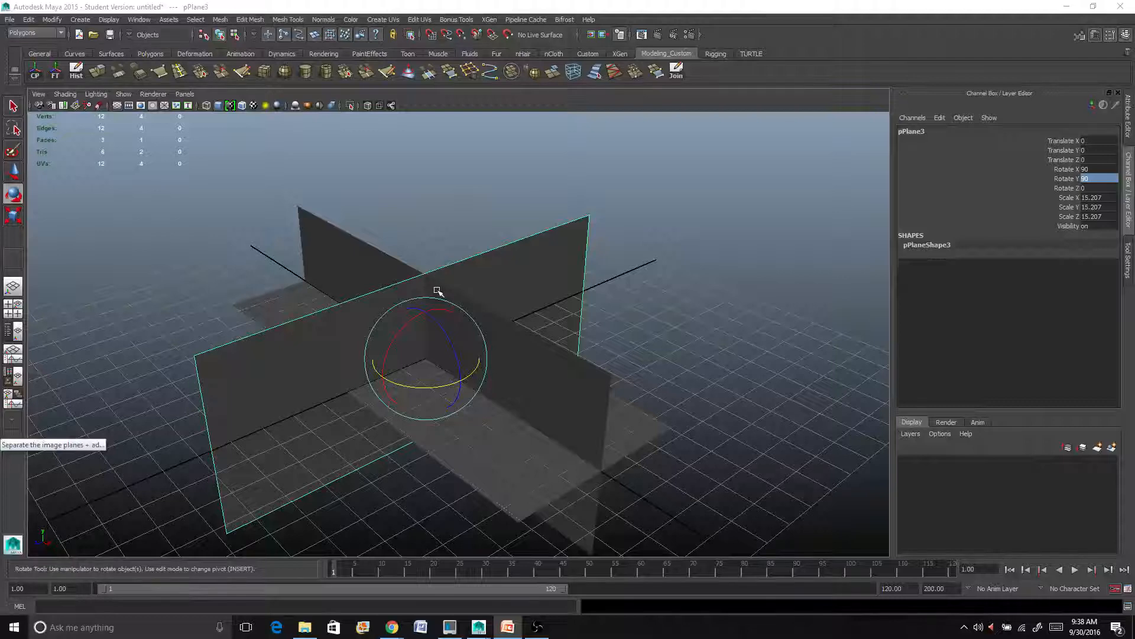
left_click_drag(471, 400, 471, 396, "alt")
left_click_drag(337, 327, 395, 326, "alt")
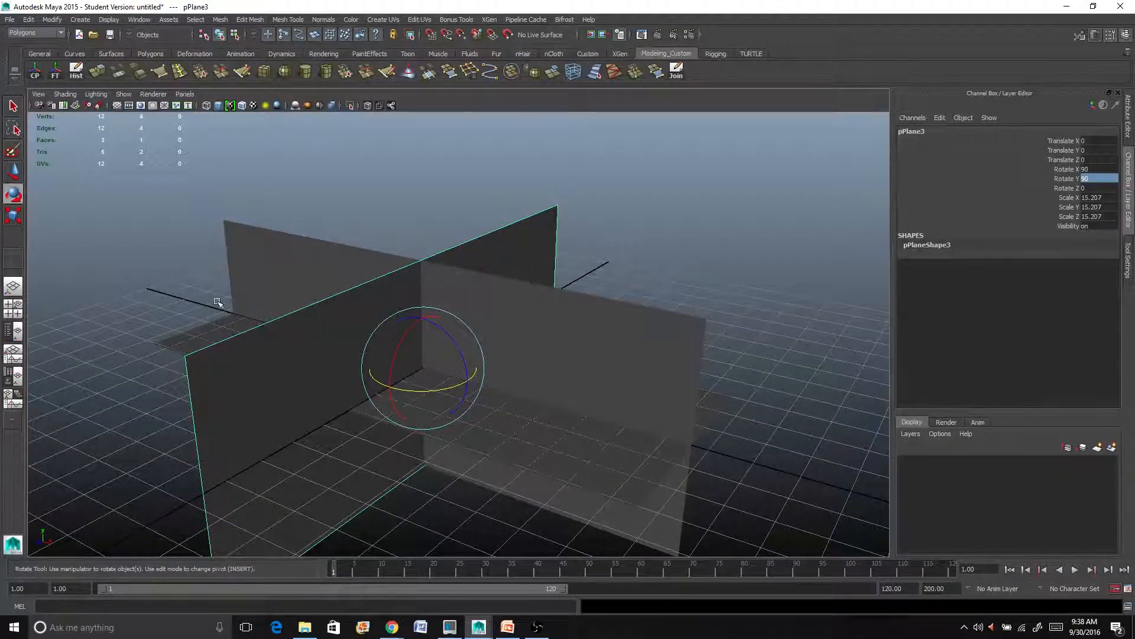
left_click(13, 308)
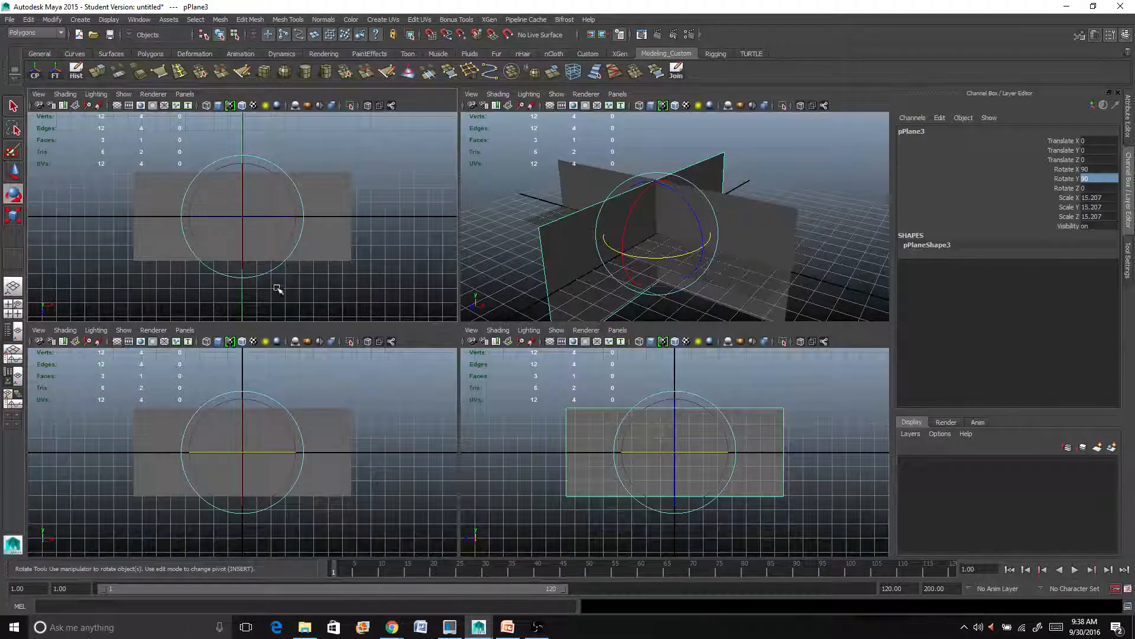
Rename the flat horizontal reference plane as ref_Top.
scroll(587, 438, "up", 3)
scroll(588, 440, "down", 2)
scroll(589, 440, "up", 2)
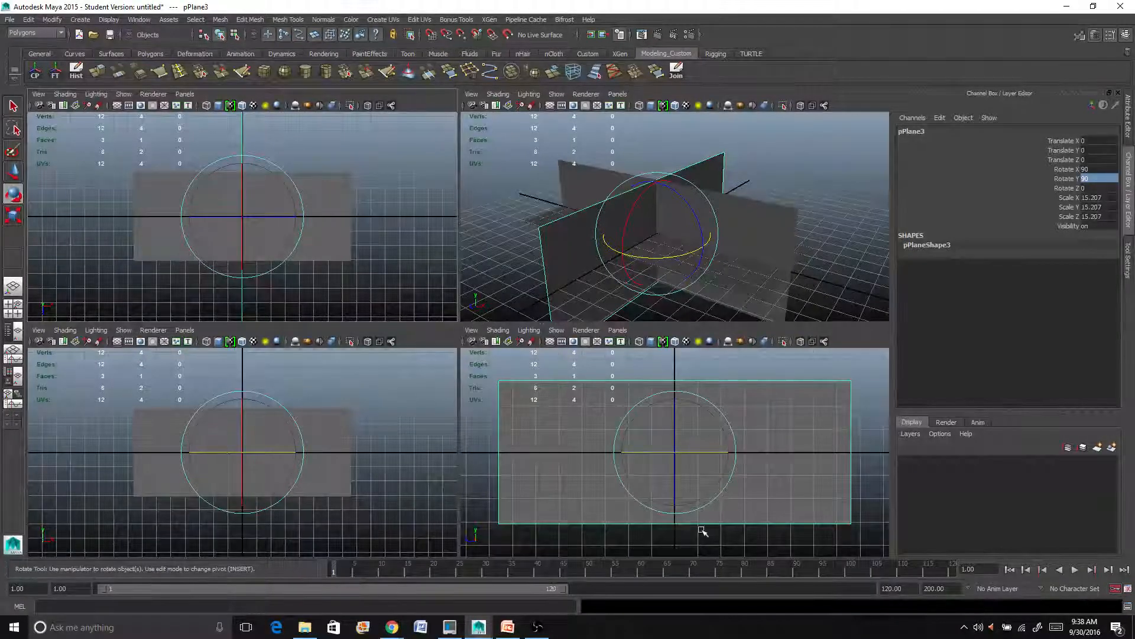
left_click(339, 195)
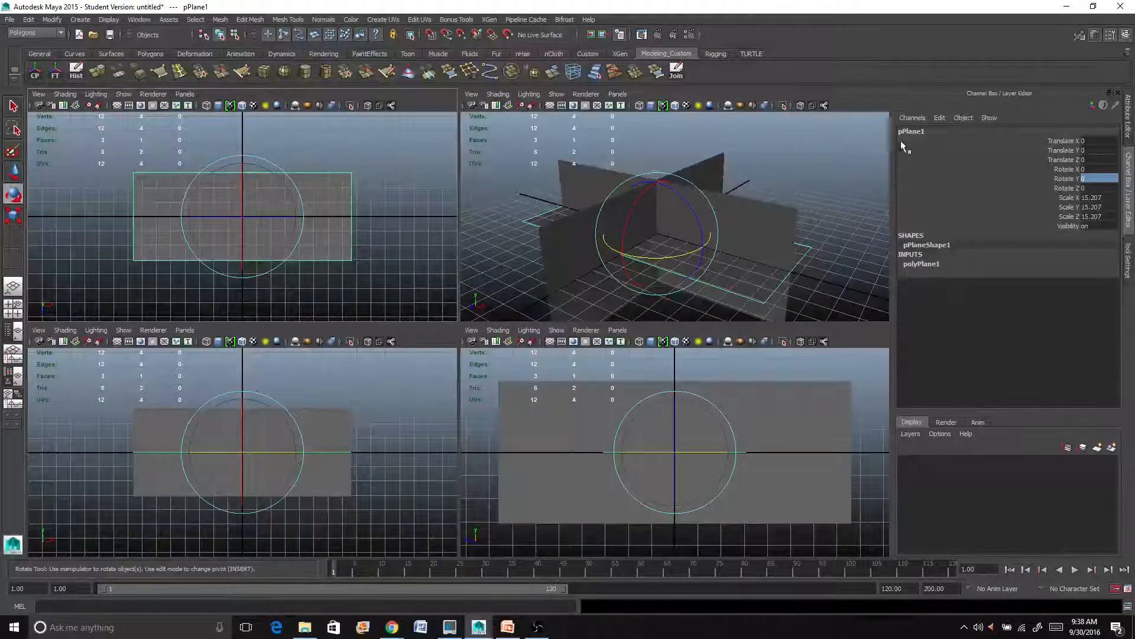
left_click(924, 132)
left_click(924, 133)
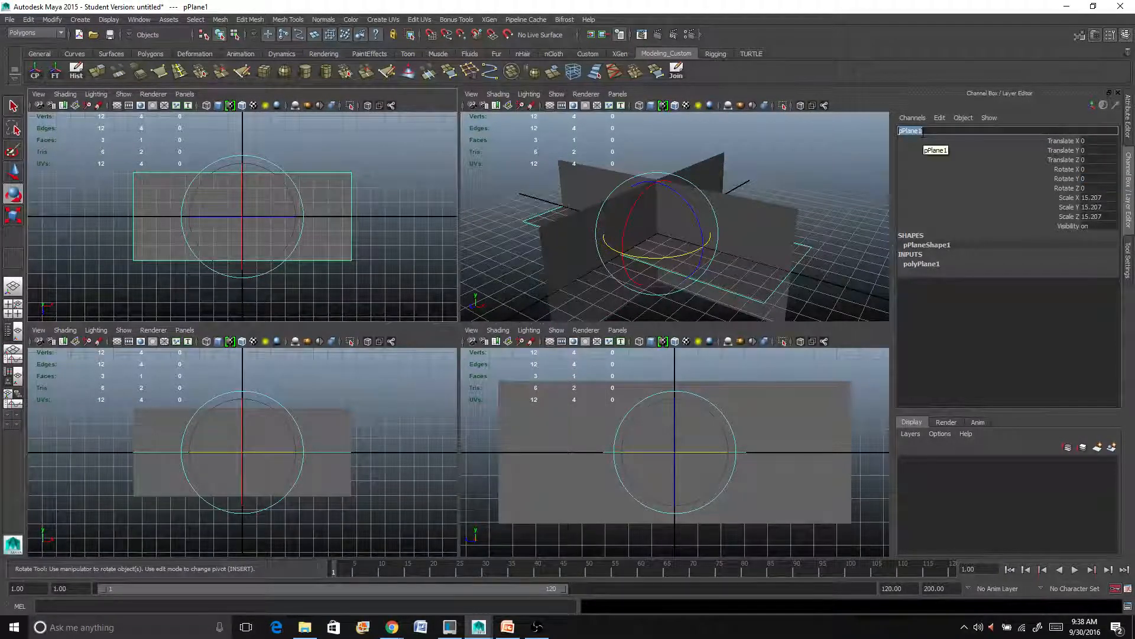
type("rsf")
type("_")
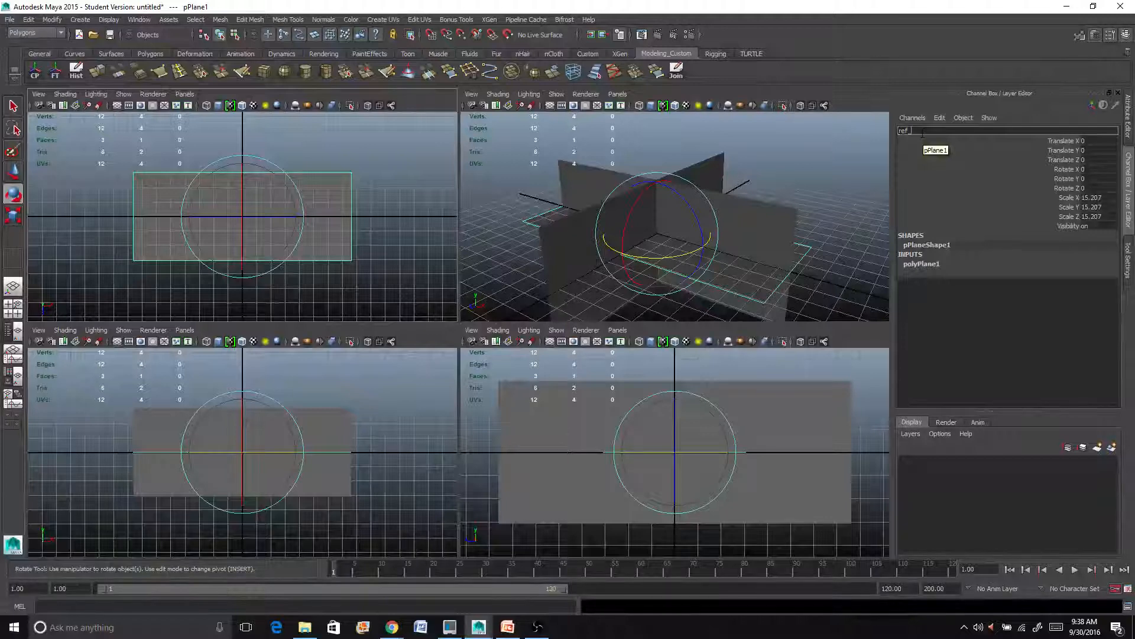
type("Top")
key("Return")
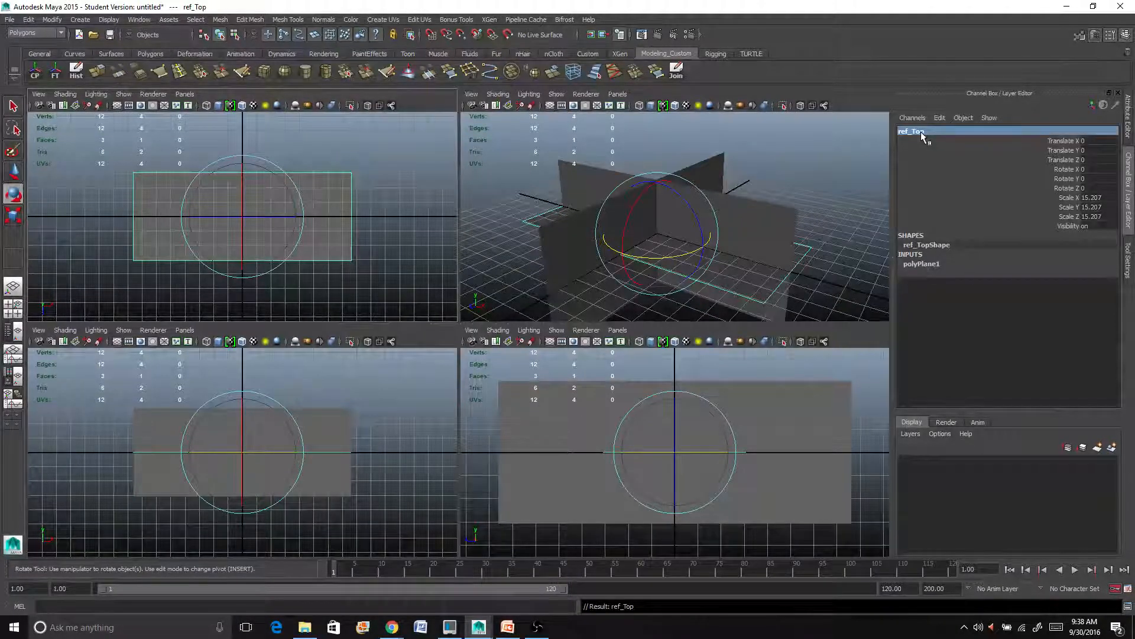
Rename the upright plane facing the side view as Ref_Side.
left_click(558, 411)
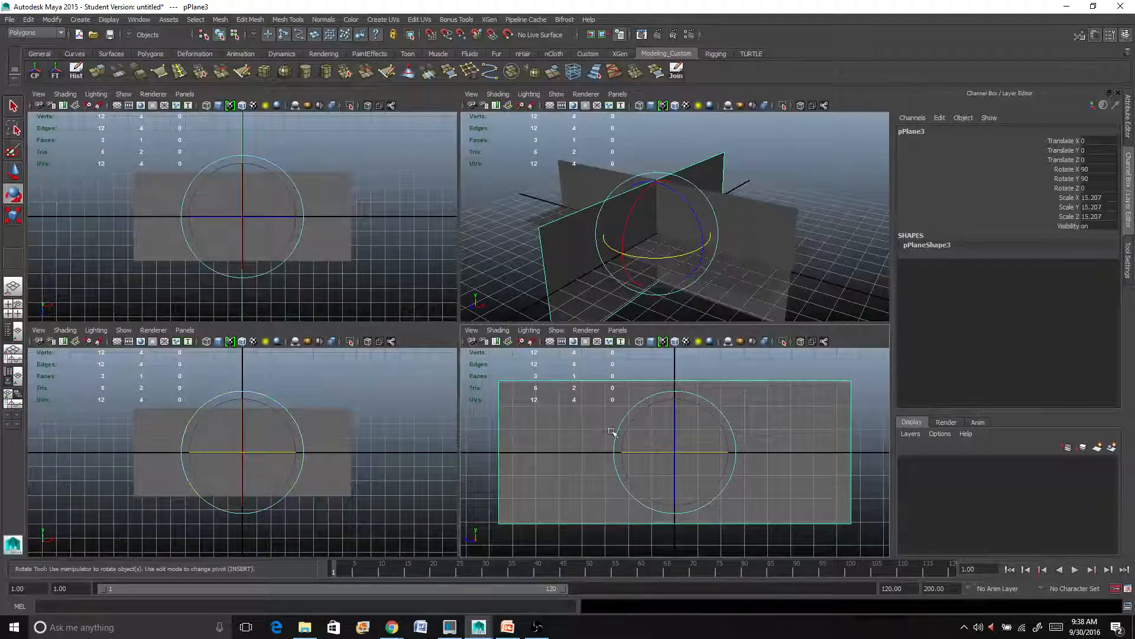
double_click(917, 132)
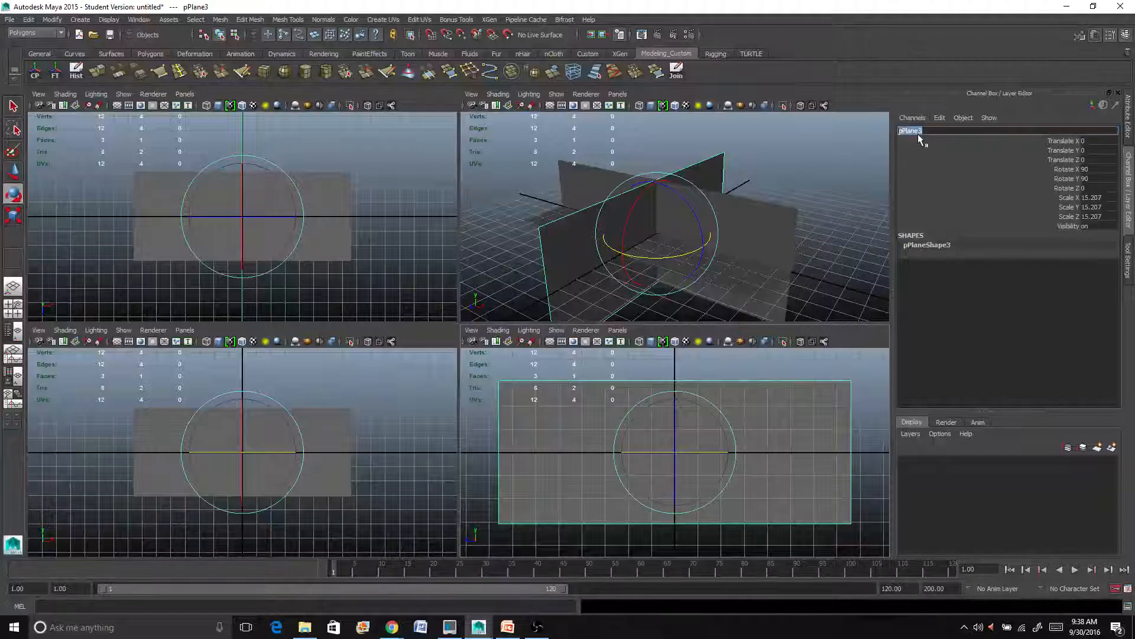
type("Ref_Side")
key("Return")
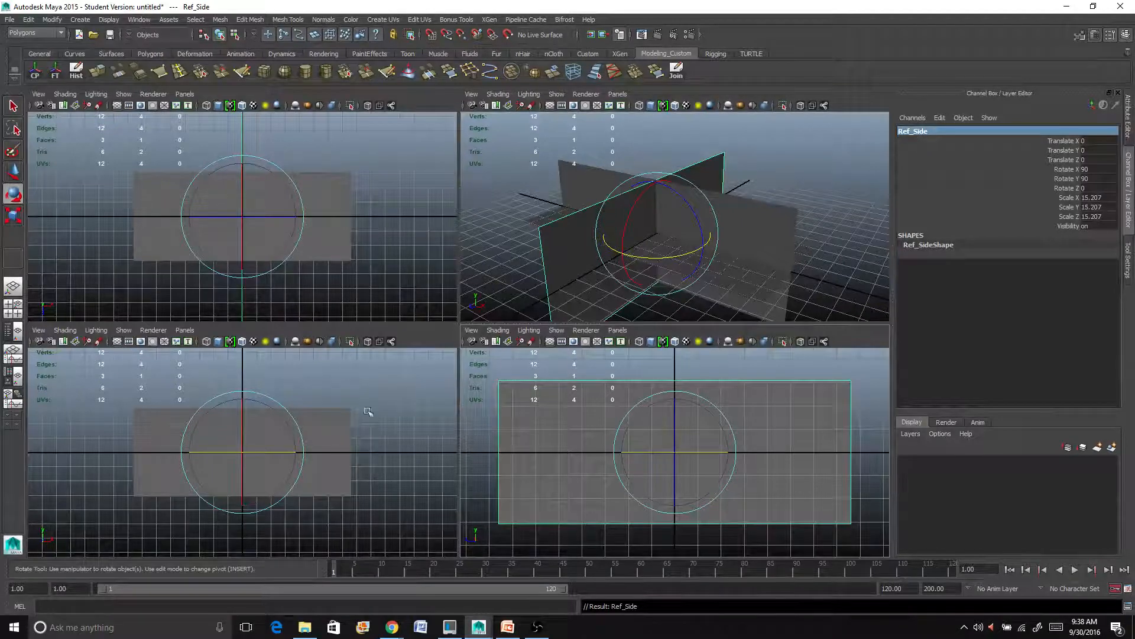
Rename the upright plane facing the front view as Ref_front.
left_click(316, 430)
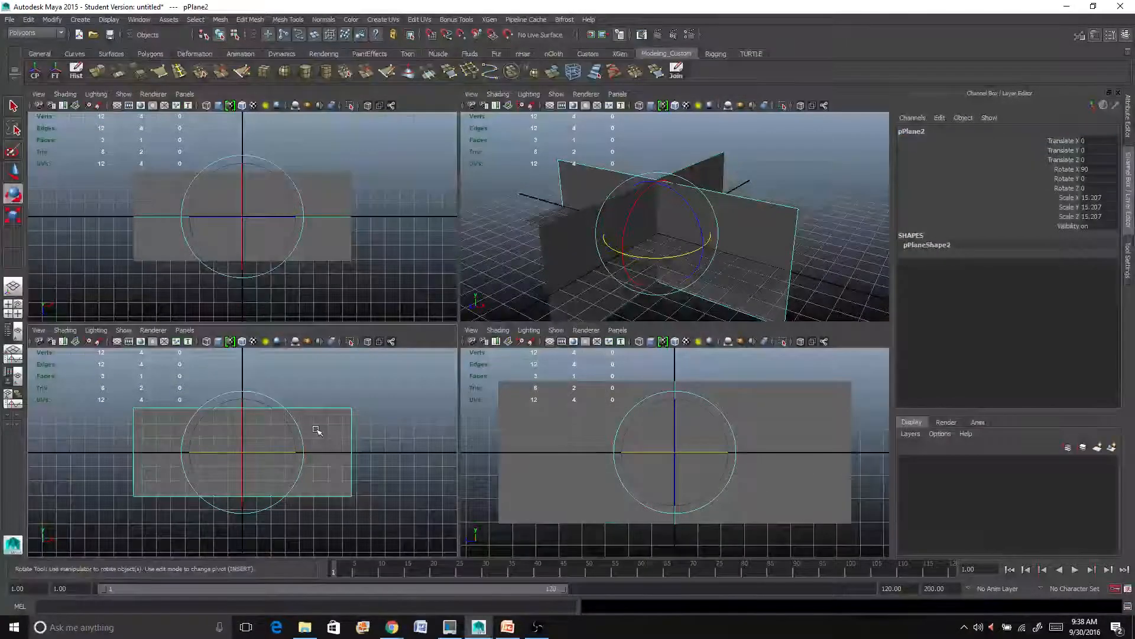
double_click(909, 132)
type("Re")
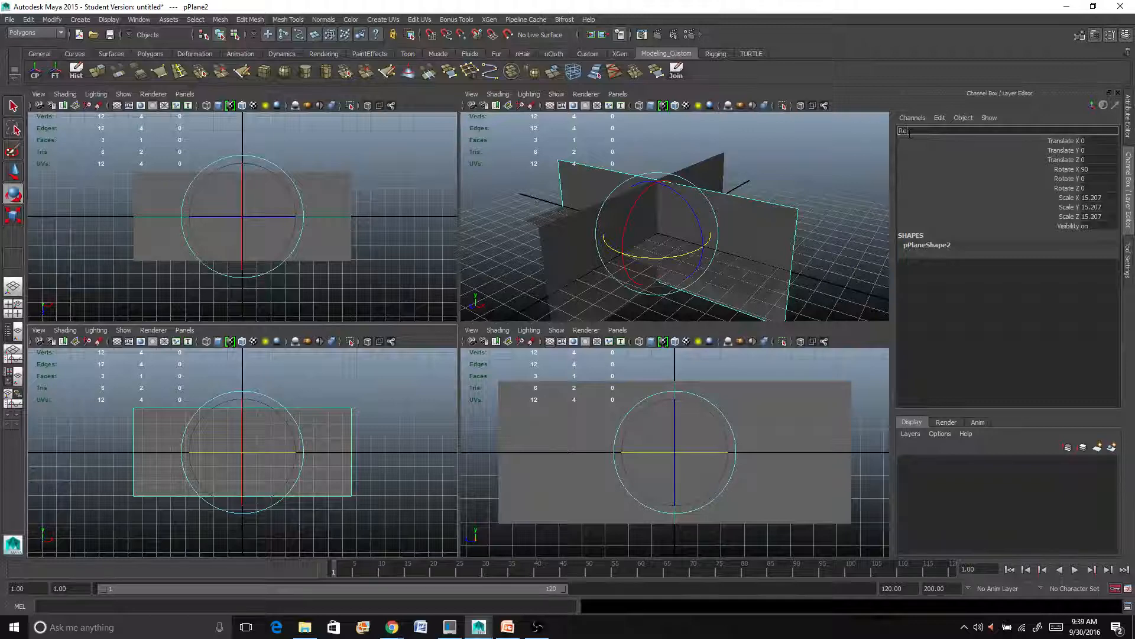
type("f_ront")
key("Return")
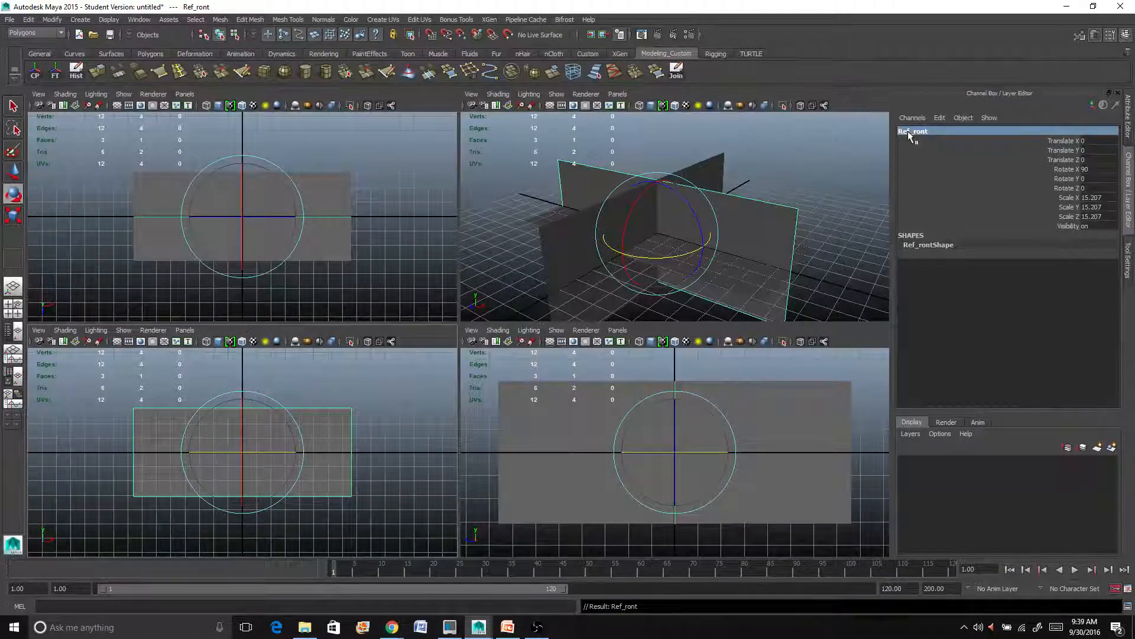
double_click(910, 132)
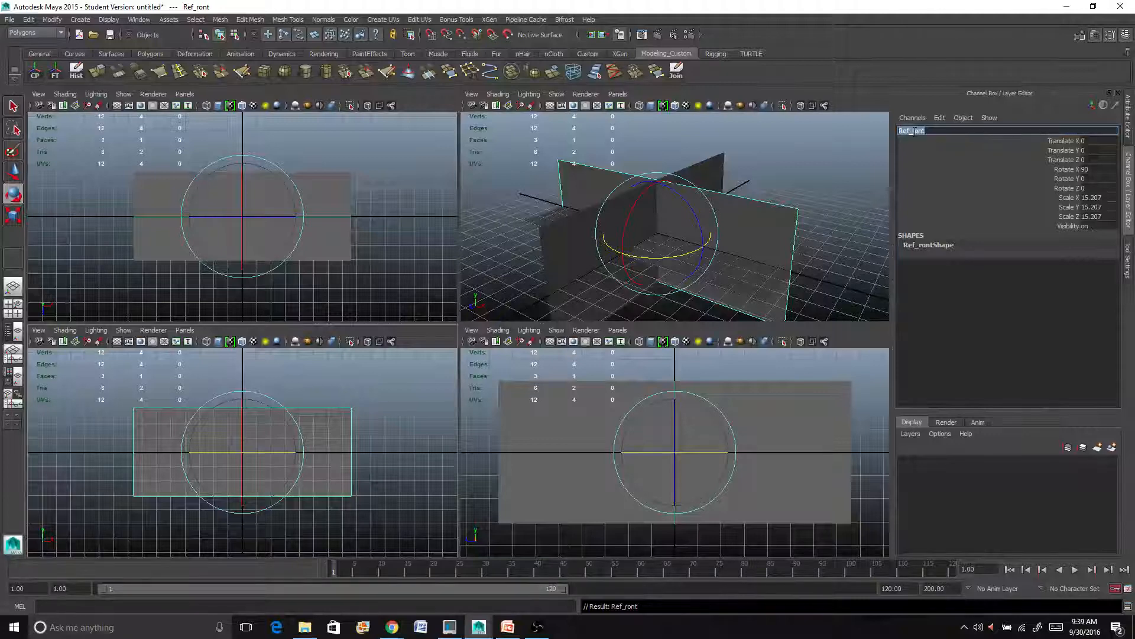
key("Escape")
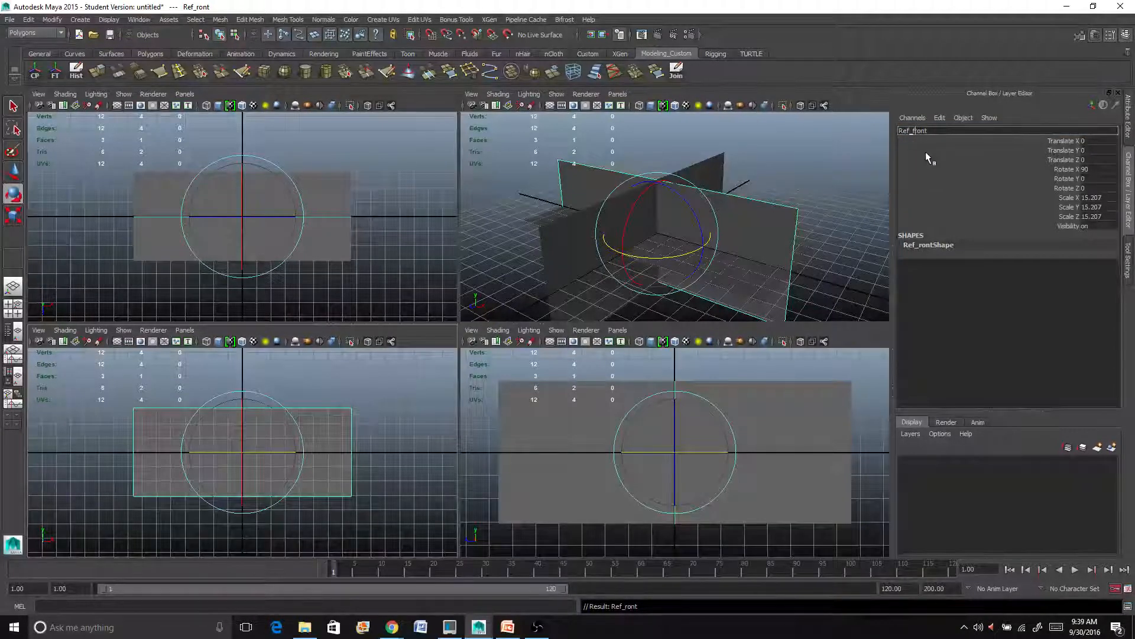
type("f")
key("Return")
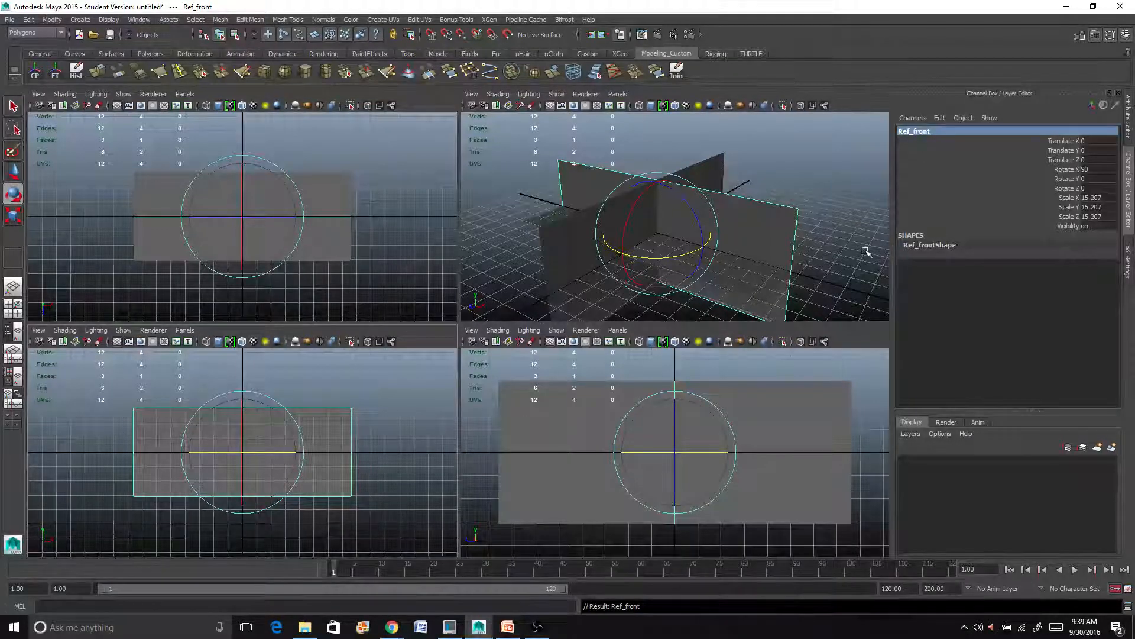
Examine the arrangement of the three crossing reference planes from several angles in the enlarged perspective view.
left_click_drag(810, 232, 761, 236, "alt")
key("space")
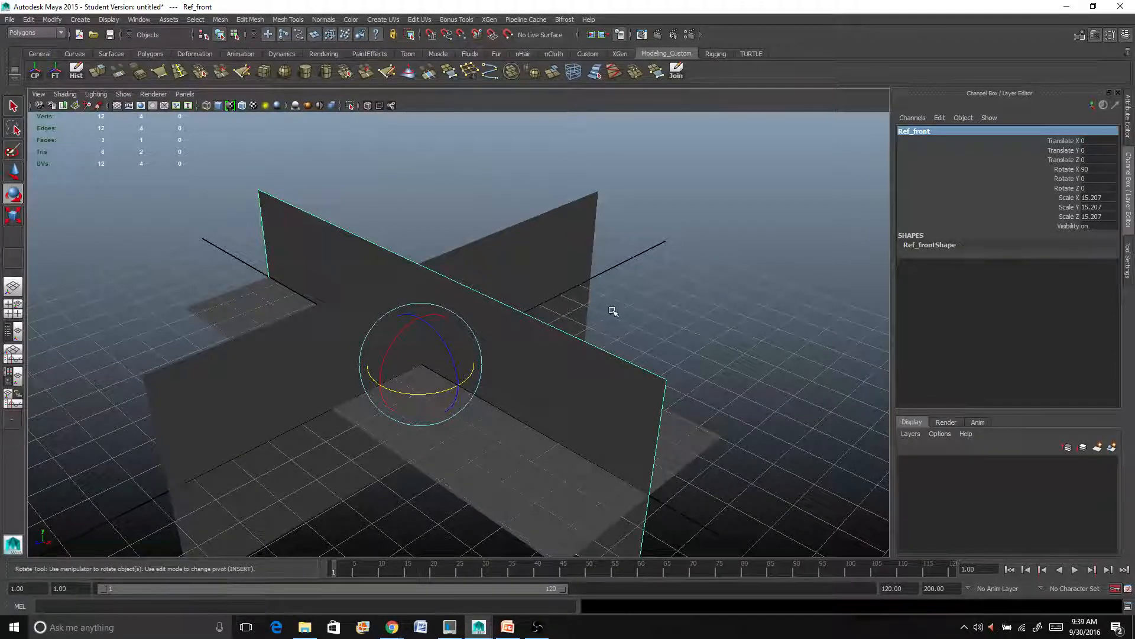
key("space")
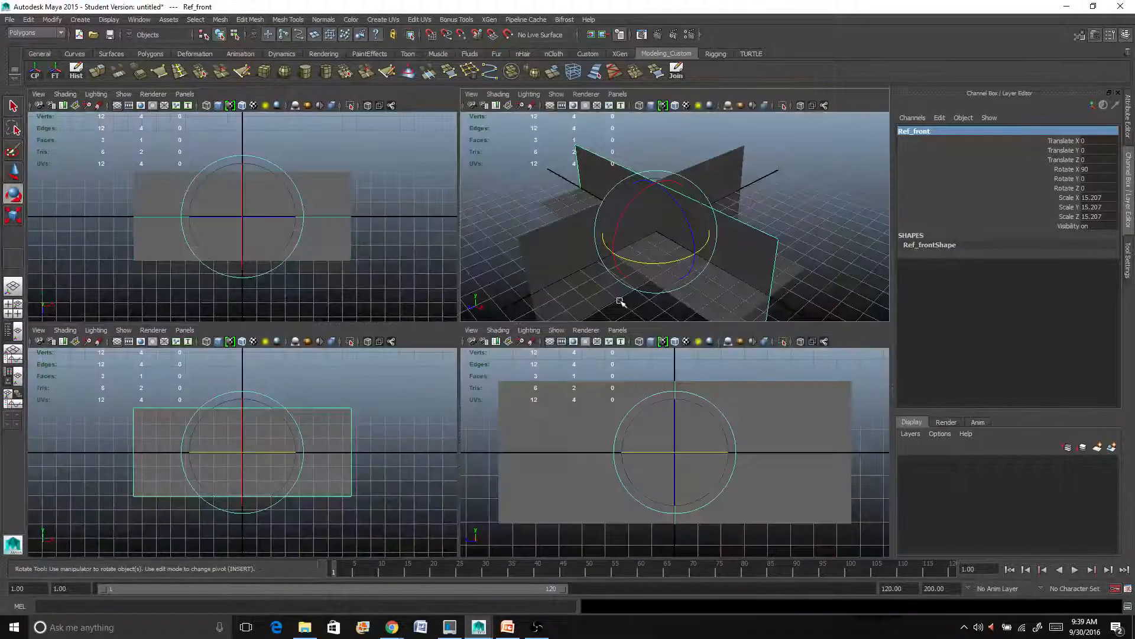
key("space")
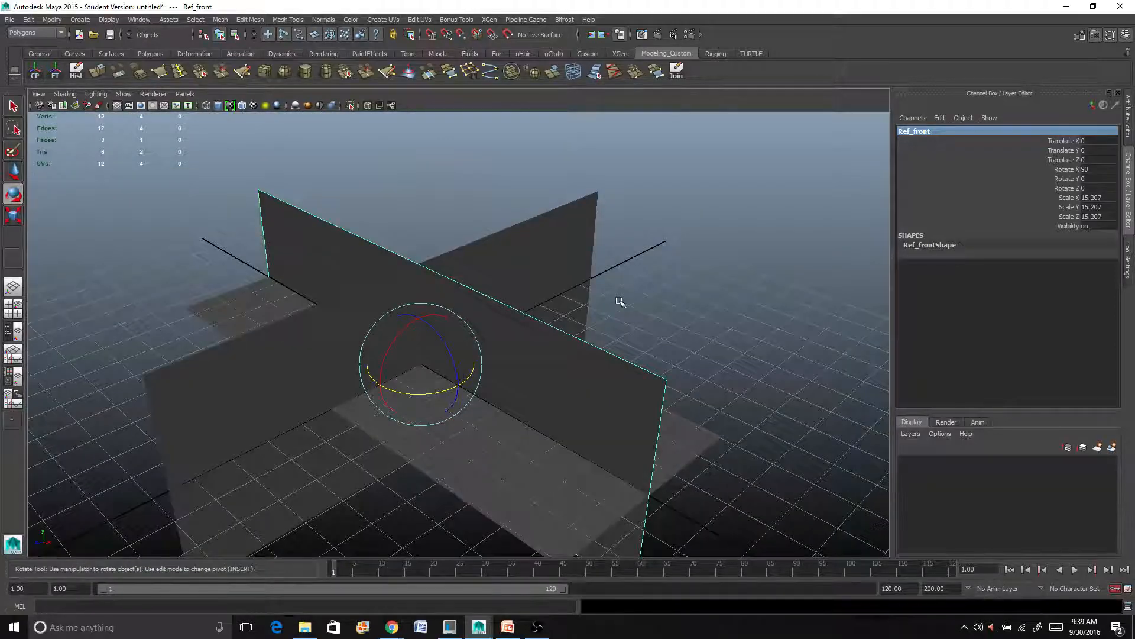
left_click_drag(641, 344, 578, 420, "alt")
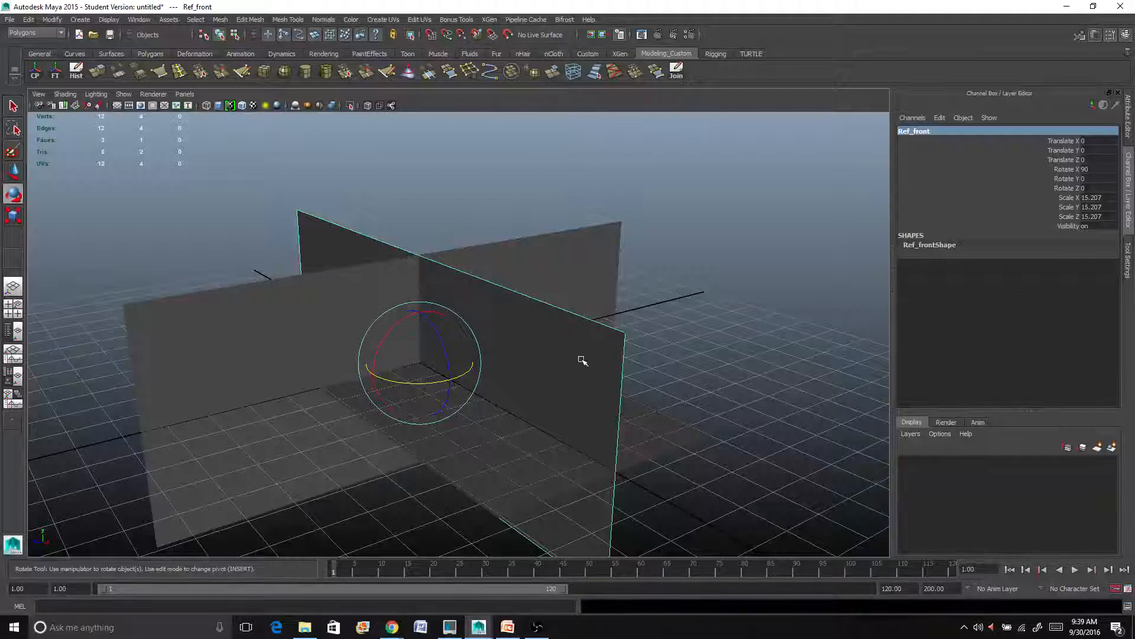
left_click(510, 201)
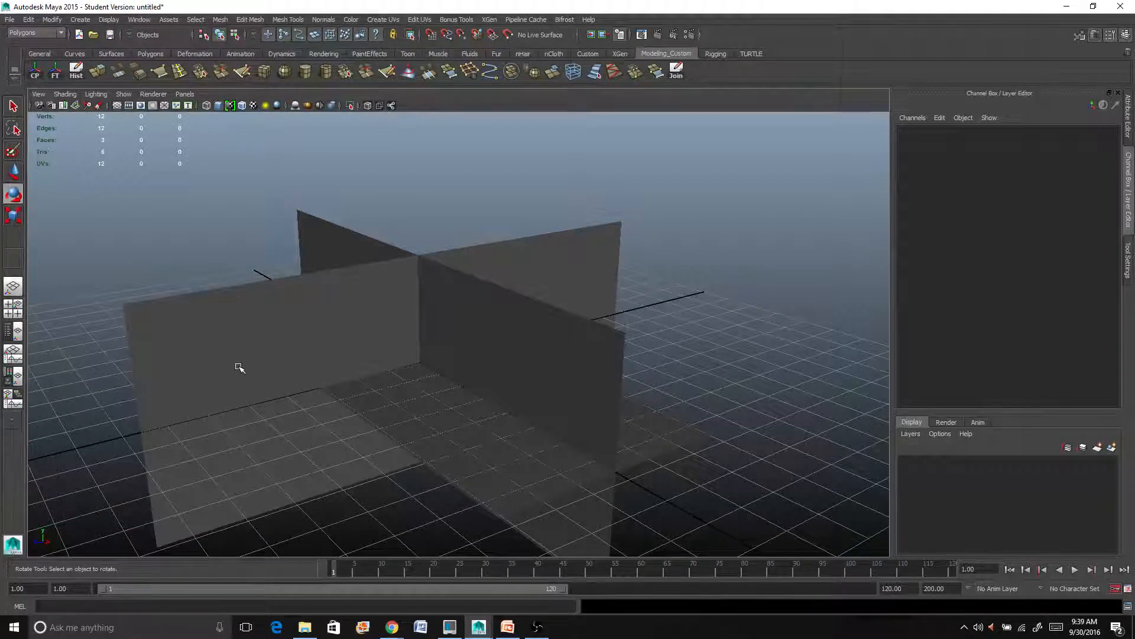
left_click(196, 324)
mouse_move(527, 333)
left_mouse_down("alt")
mouse_move(437, 336)
mouse_move(529, 317)
left_mouse_up("alt")
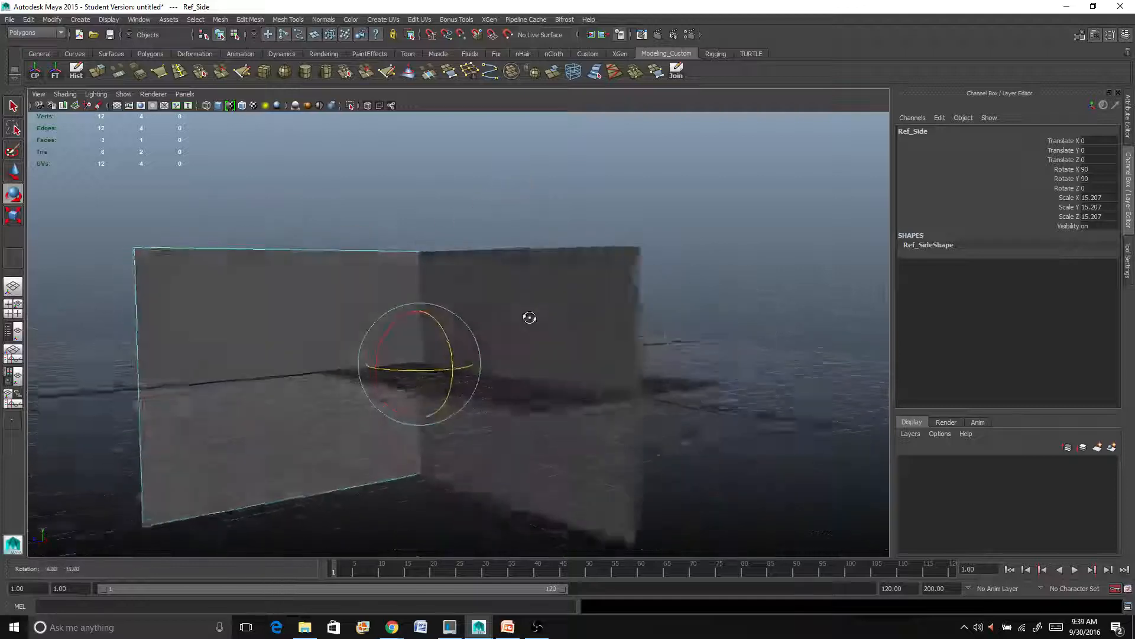
left_click_drag(543, 258, 515, 281, "alt")
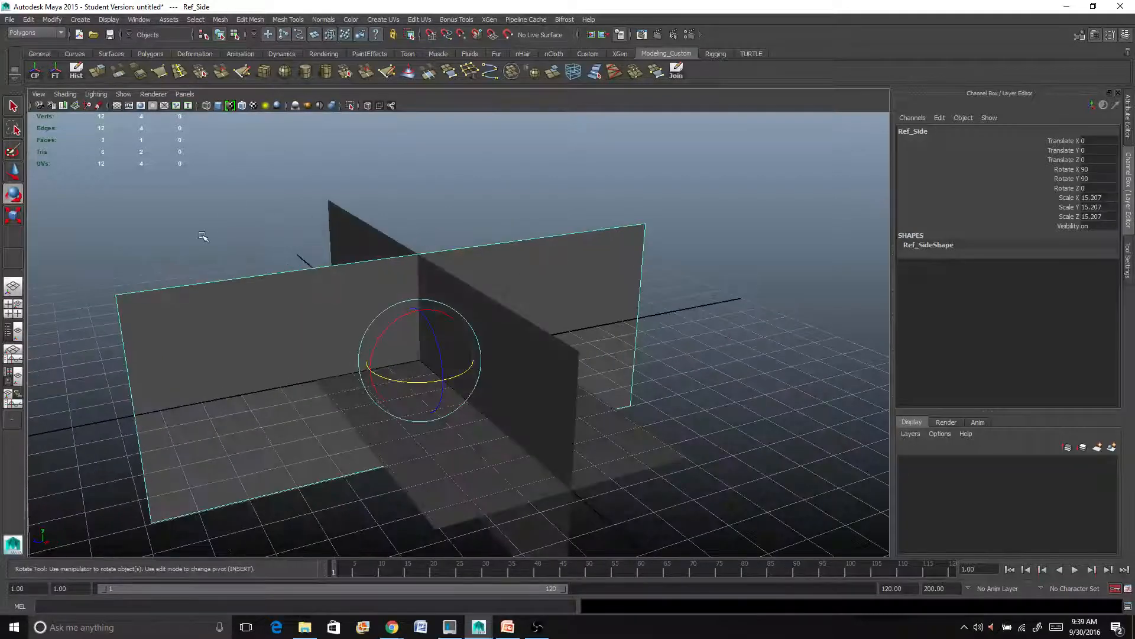
Switch the workspace to the Hypershade and perspective layout and enlarge the Hypershade area.
key("q")
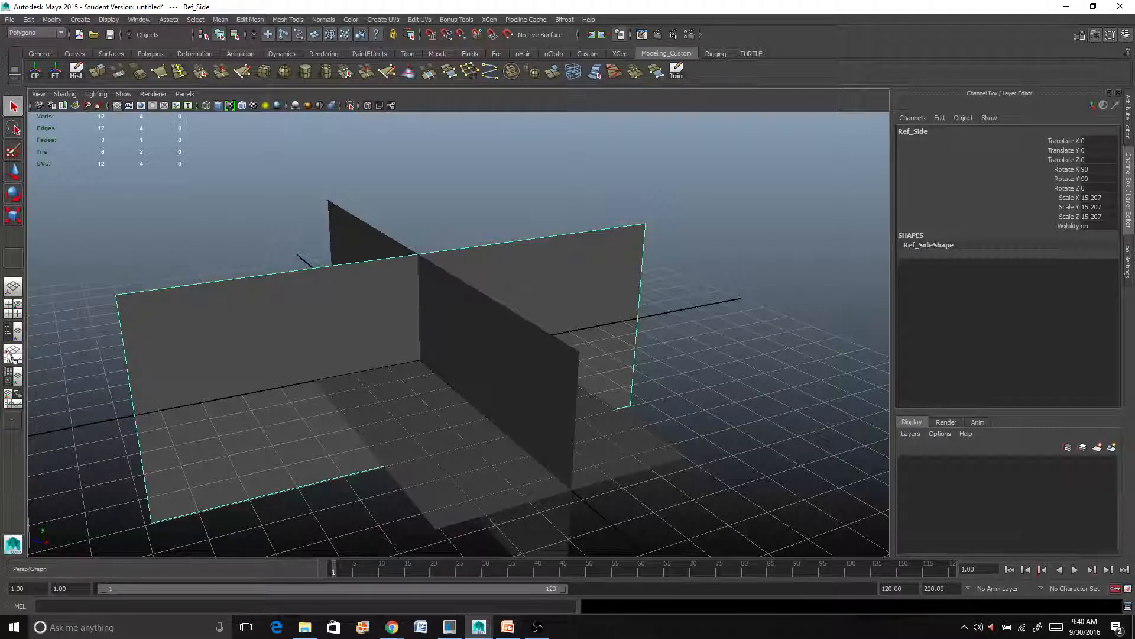
left_click(15, 379)
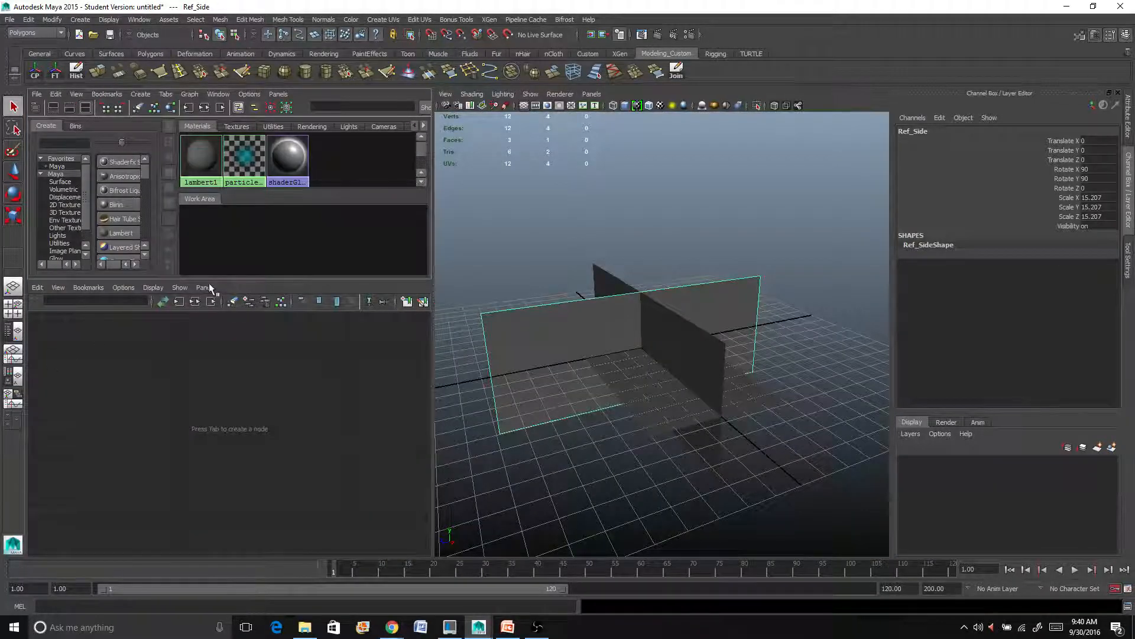
left_click_drag(210, 279, 183, 470)
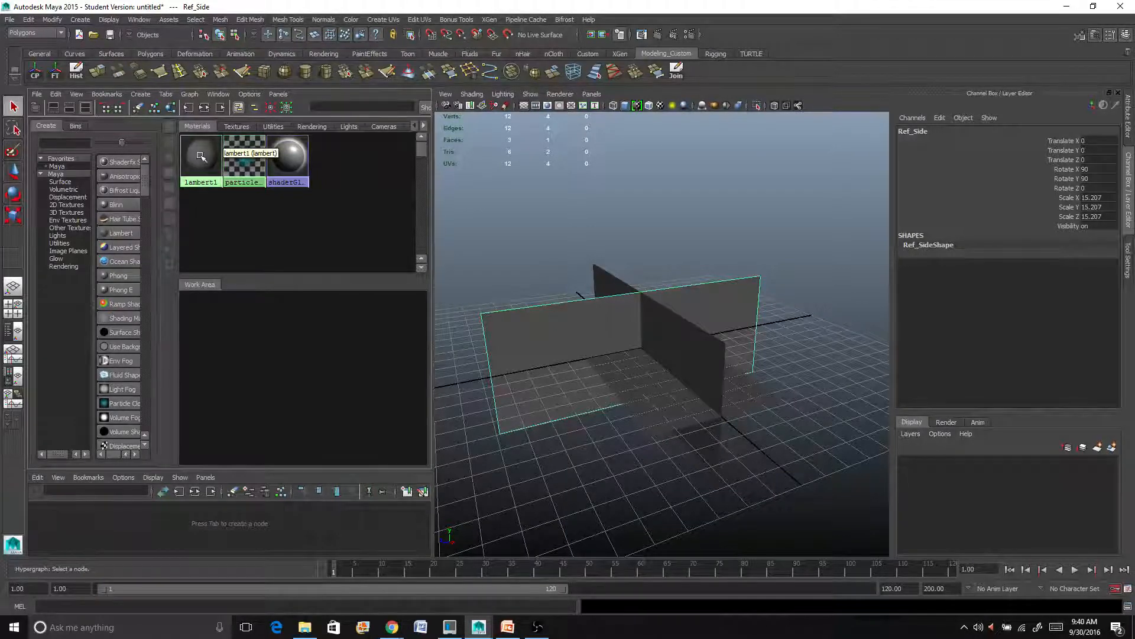
middle_click_drag(200, 156, 251, 172)
middle_click_drag(200, 156, 201, 180)
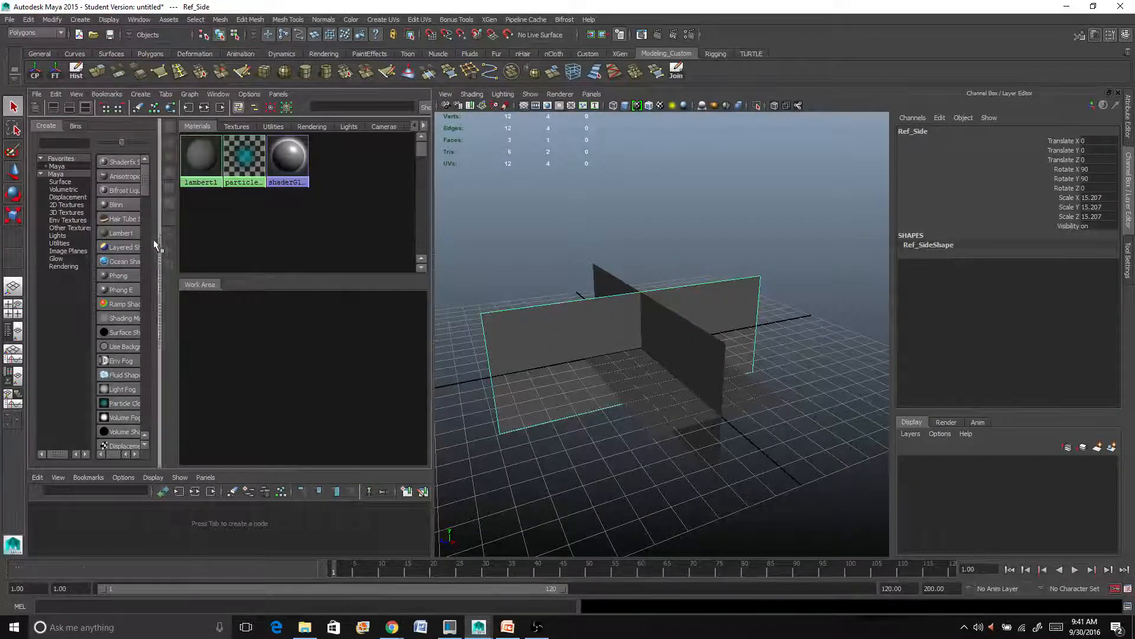
Create three new Lambert materials in the Hypershade.
left_click(112, 233)
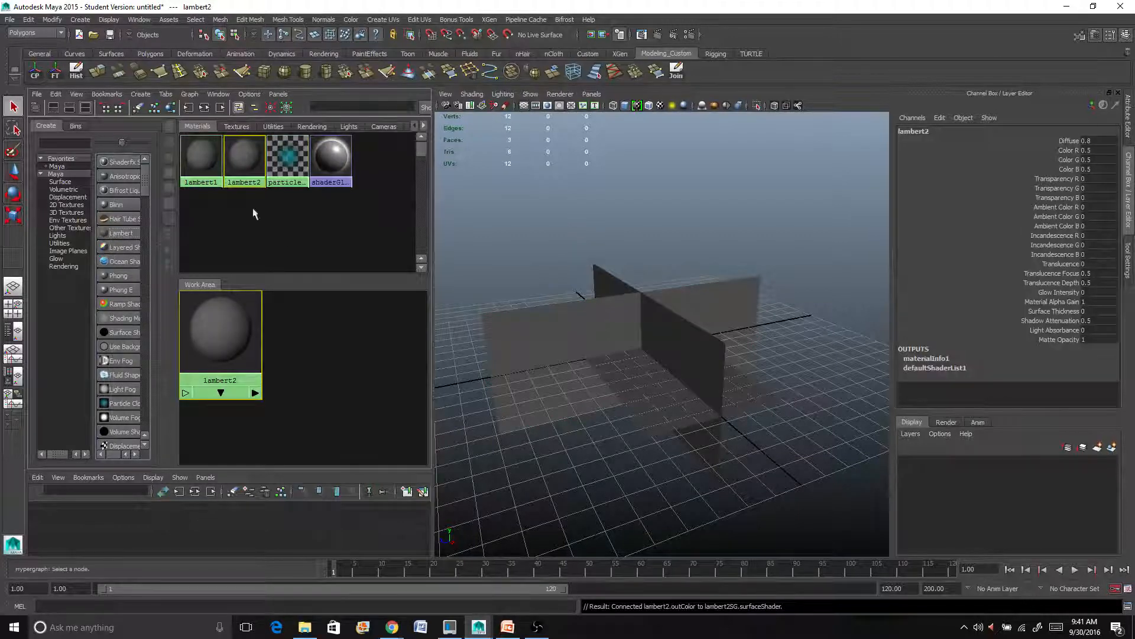
left_click(114, 231)
left_click(115, 231)
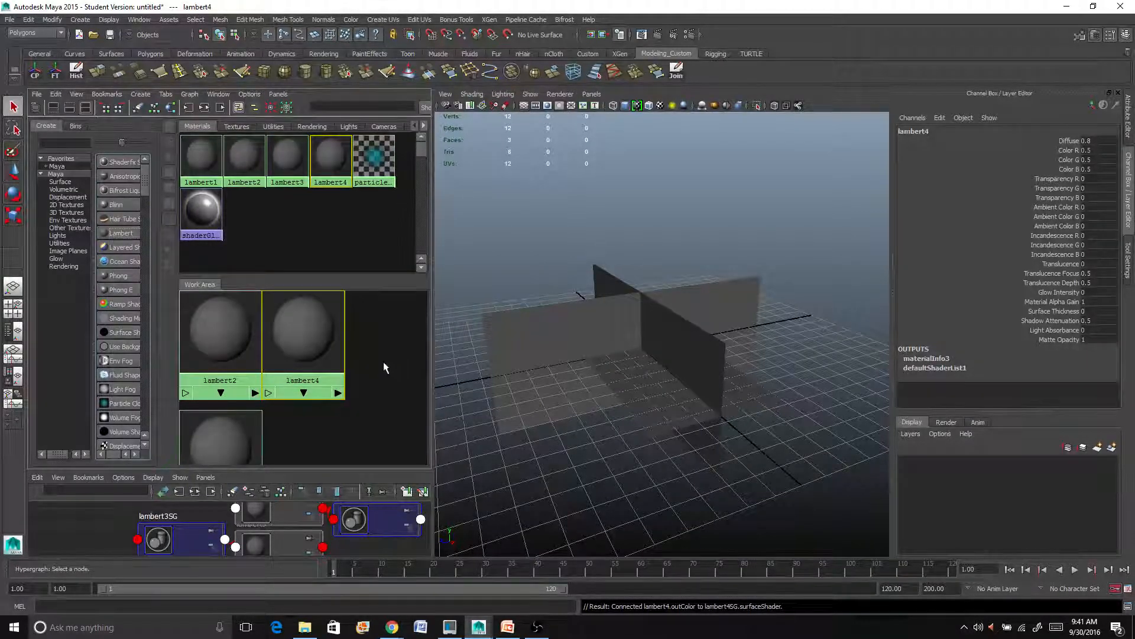
Rename the first new Lambert material, lambert2, as Top_Ref_Pontoon_lambert.
left_click(238, 348)
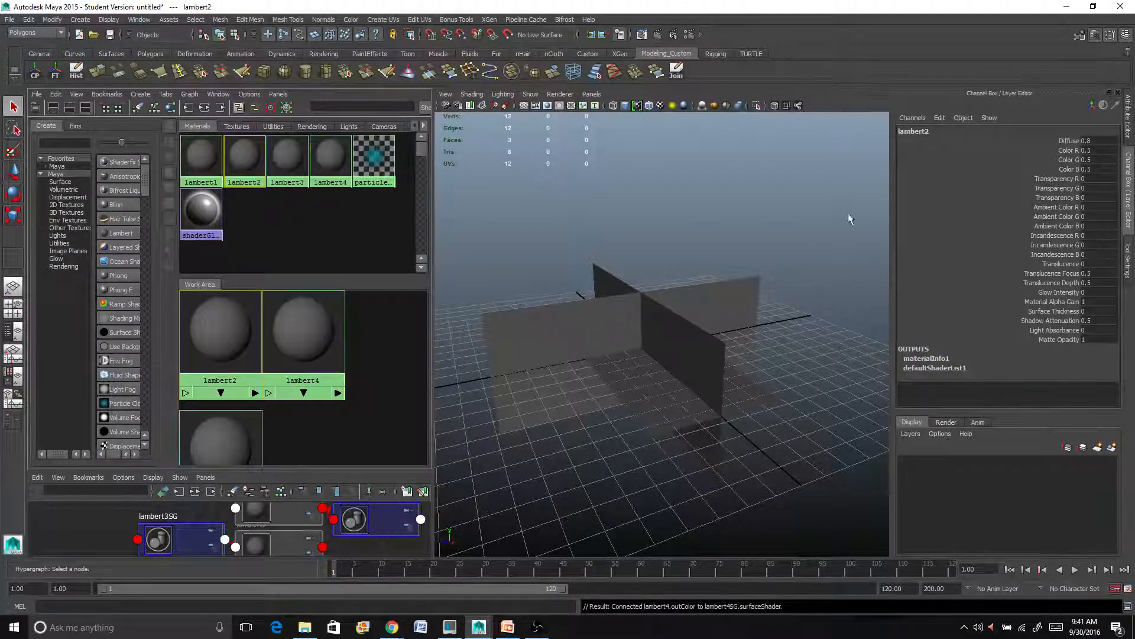
double_click(920, 131)
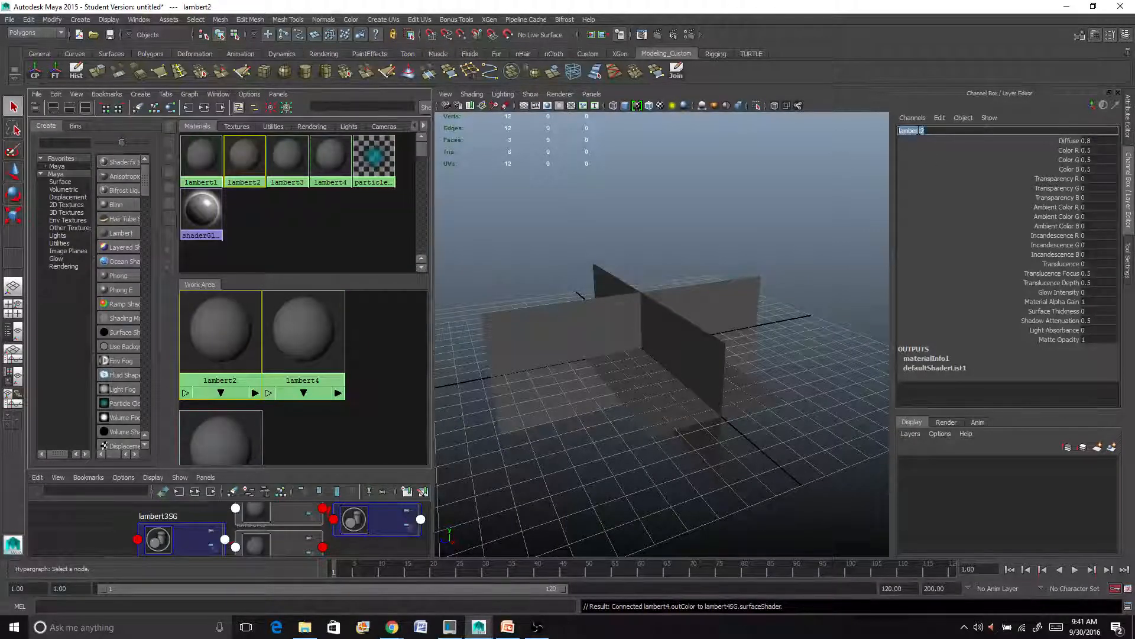
key("End")
key("BackSpace")
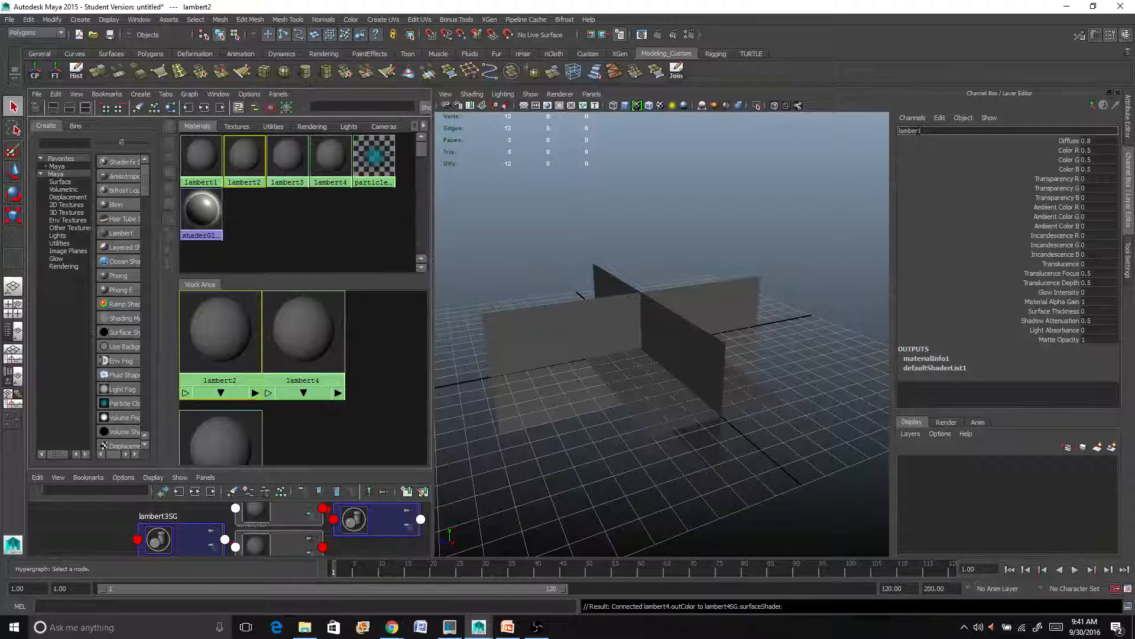
type("To")
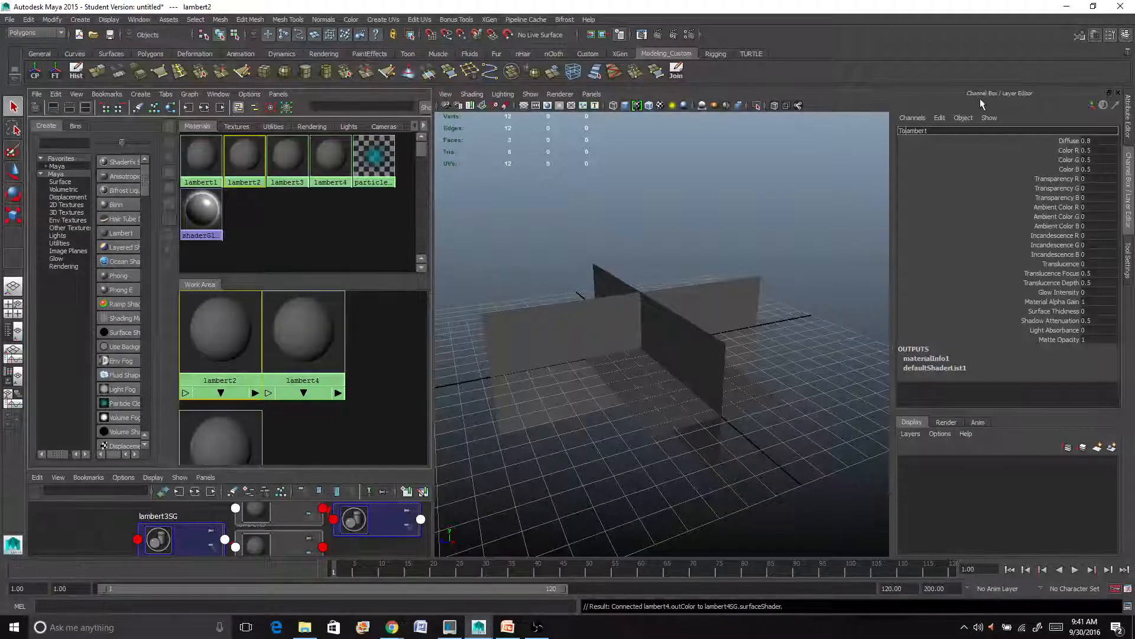
type("p_Ref")
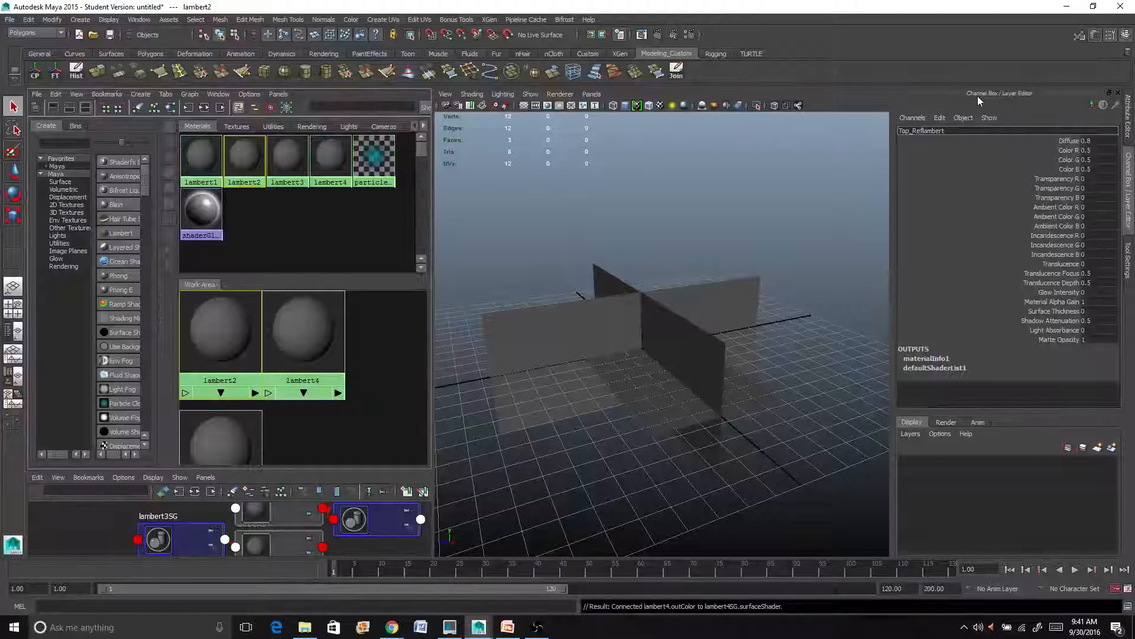
type("_")
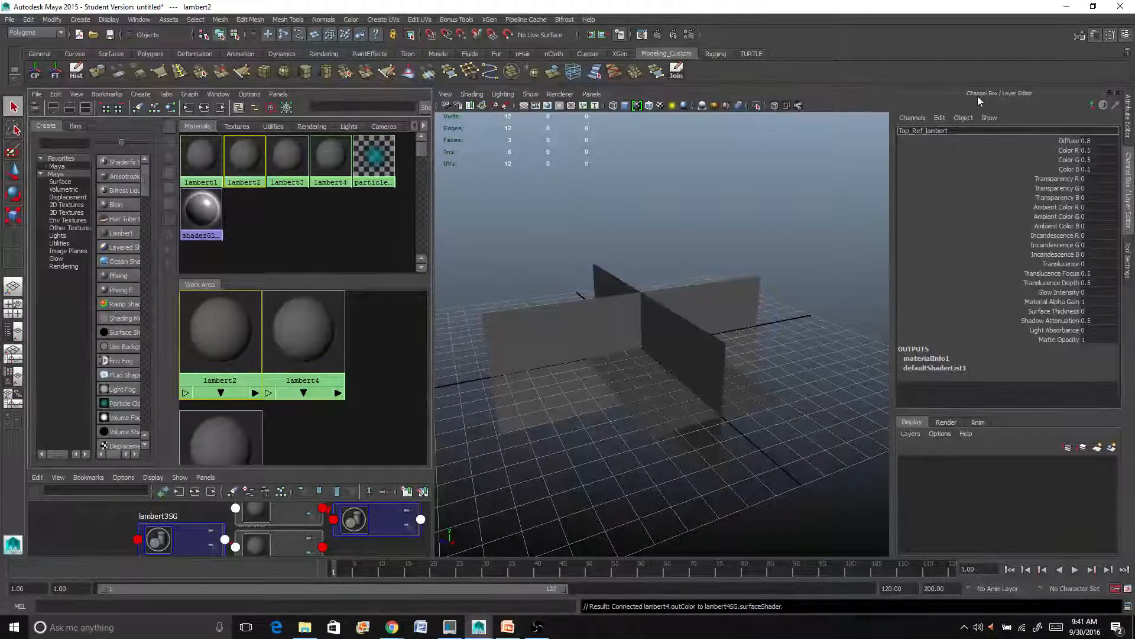
type("Pontoo")
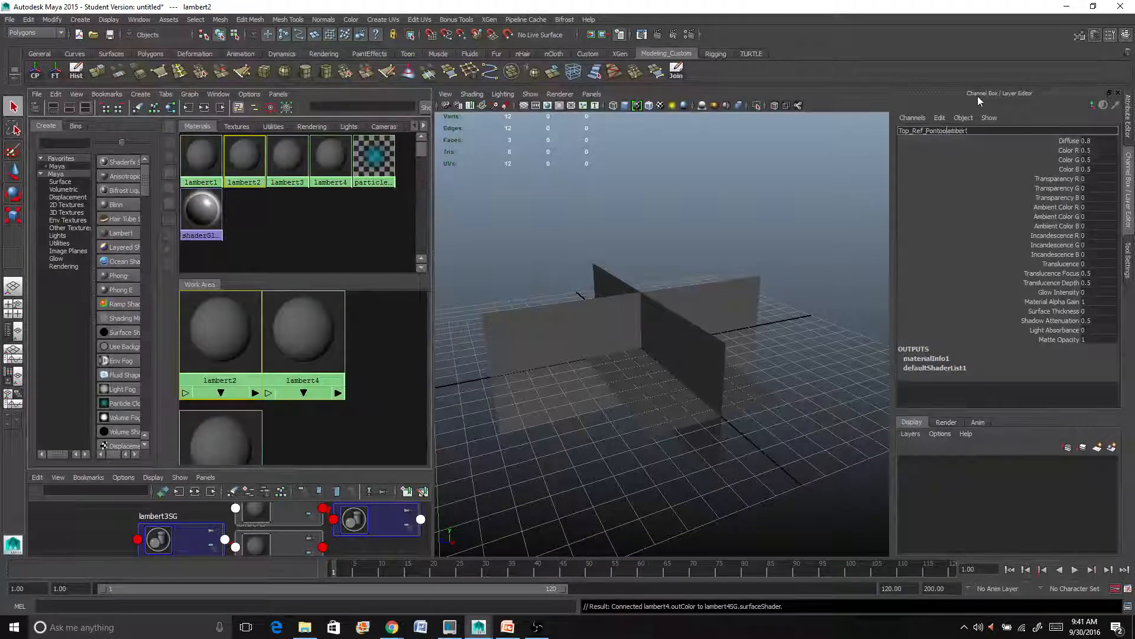
type("n_")
key("Return")
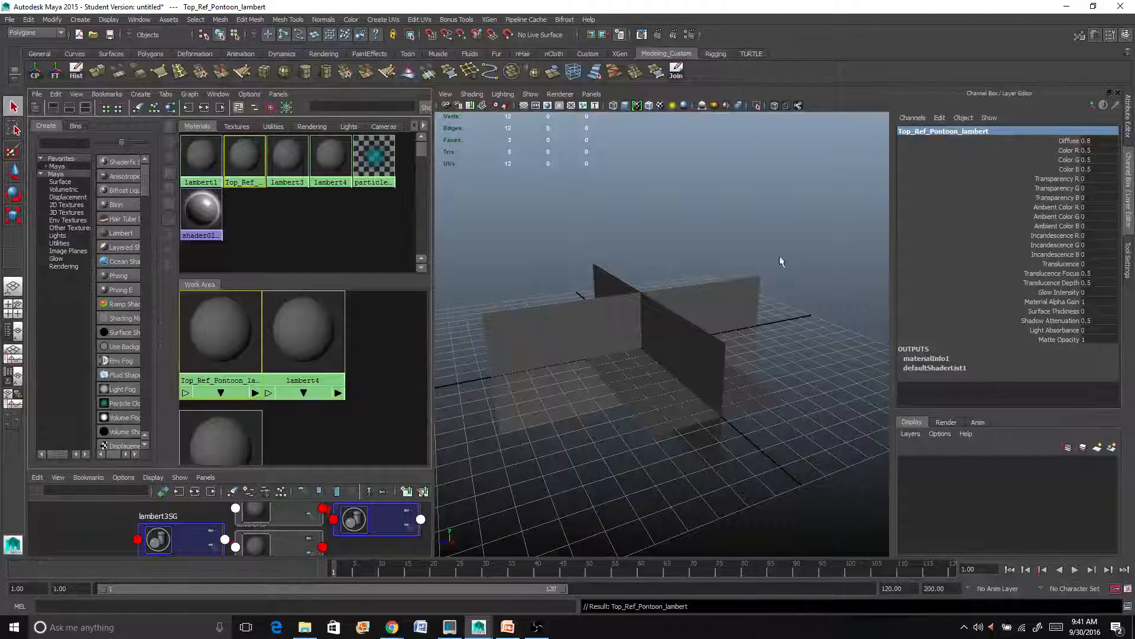
Move the lambert4 swatch aside in the work area and assign Top_Ref_Pontoon_lambert to the ref_Top plane.
left_click(202, 339)
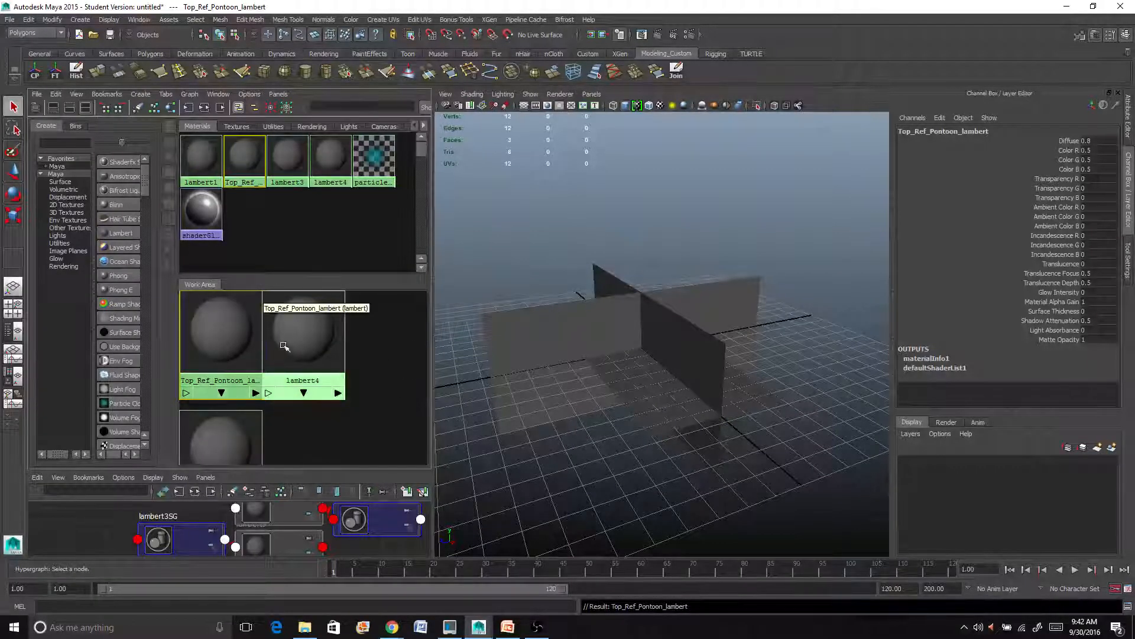
left_click_drag(303, 343, 349, 346)
left_click(221, 331)
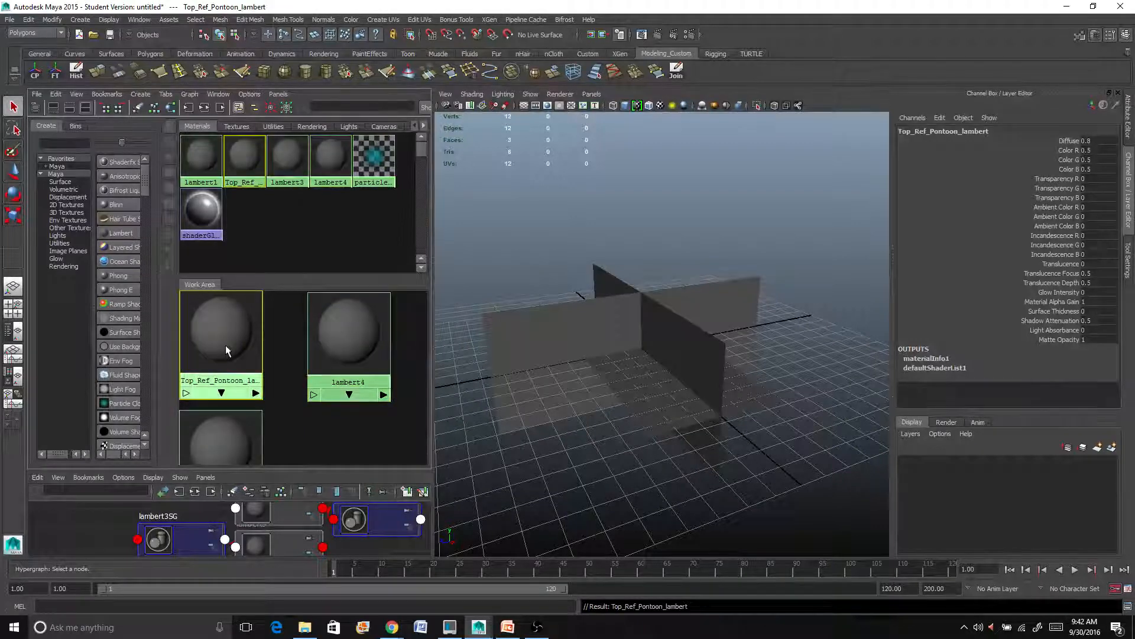
left_click(625, 376)
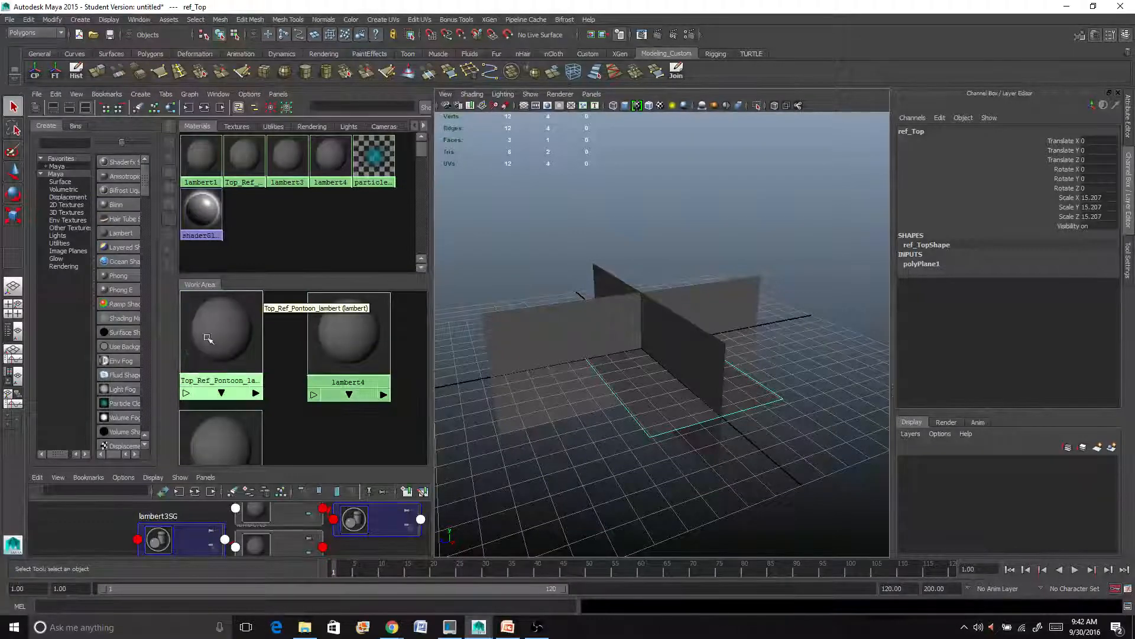
right_click(223, 339)
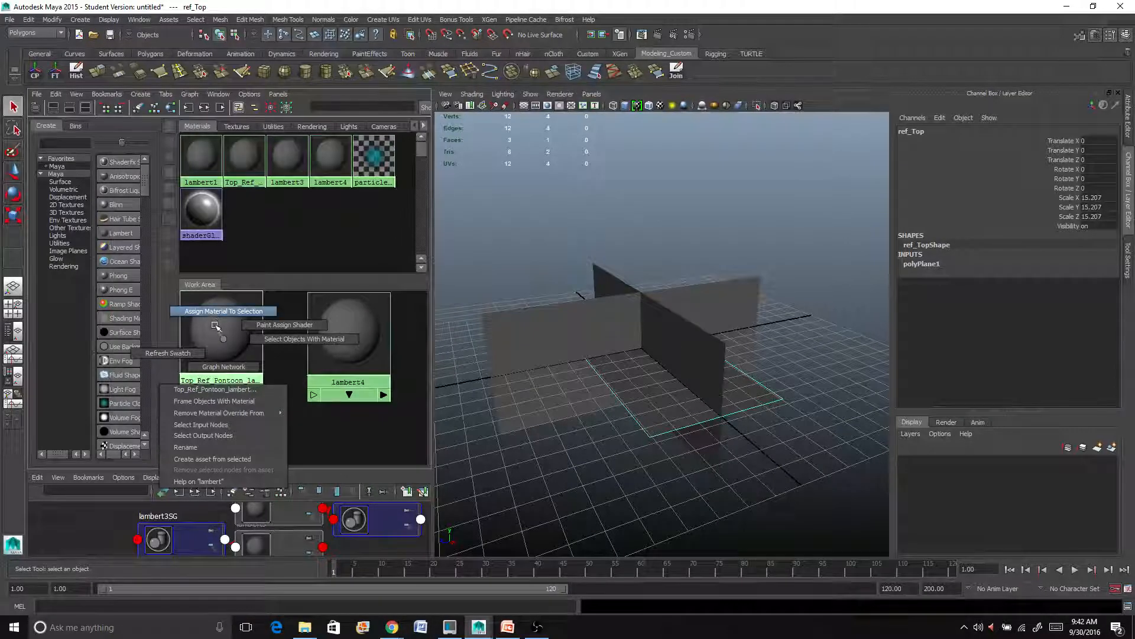
left_click(216, 322)
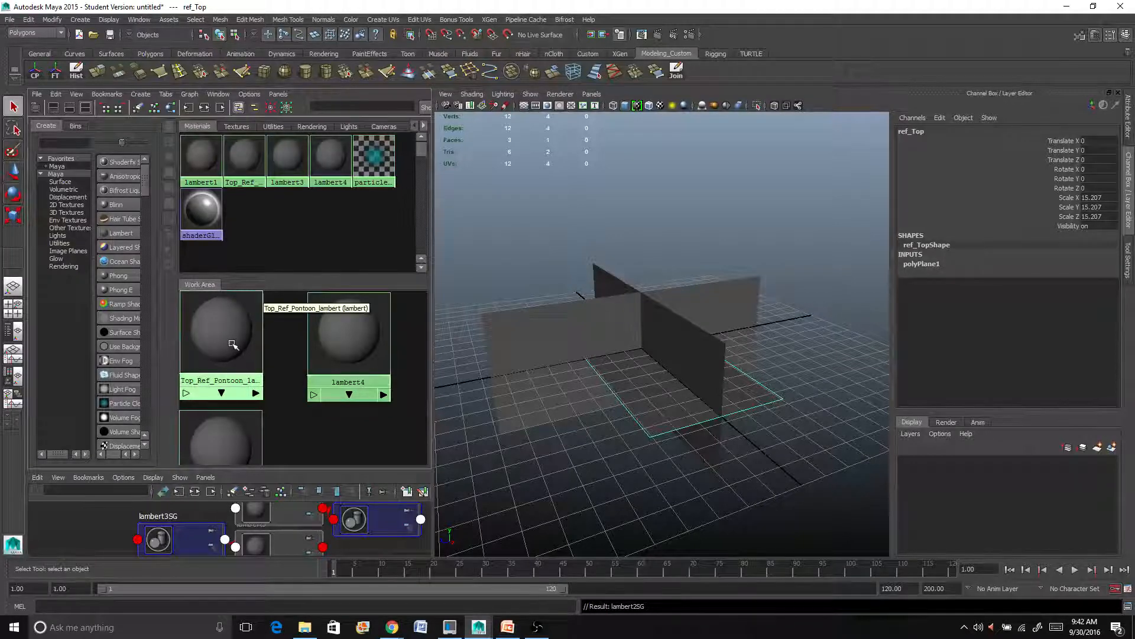
left_click(649, 386)
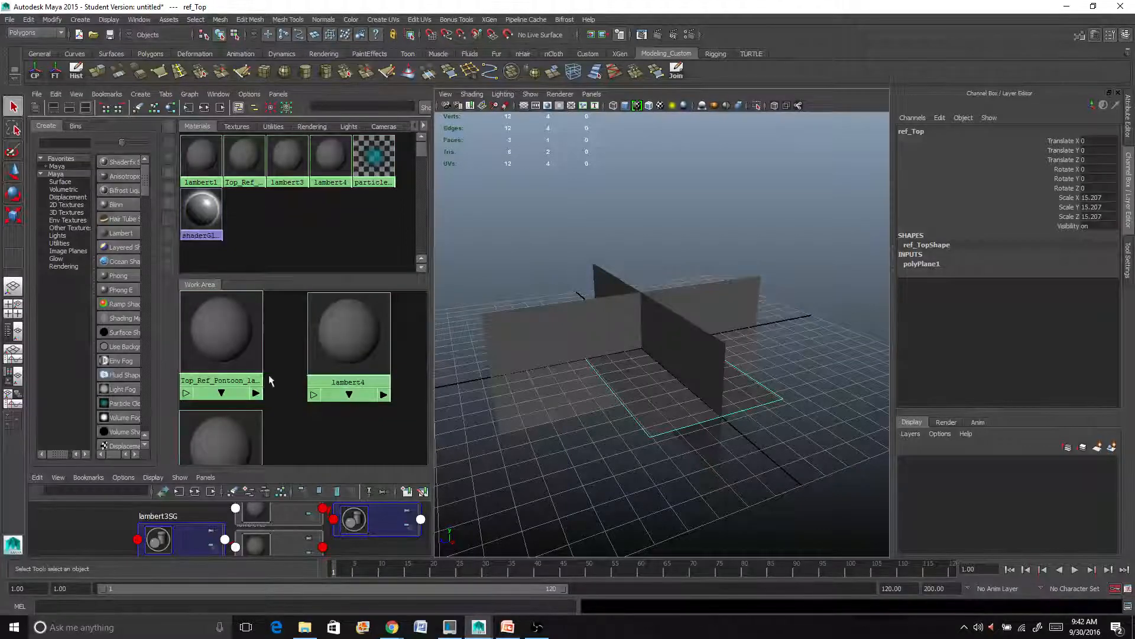
Connect a File texture to the Color attribute of the Top_Ref_Pontoon_lambert material.
left_click(207, 341)
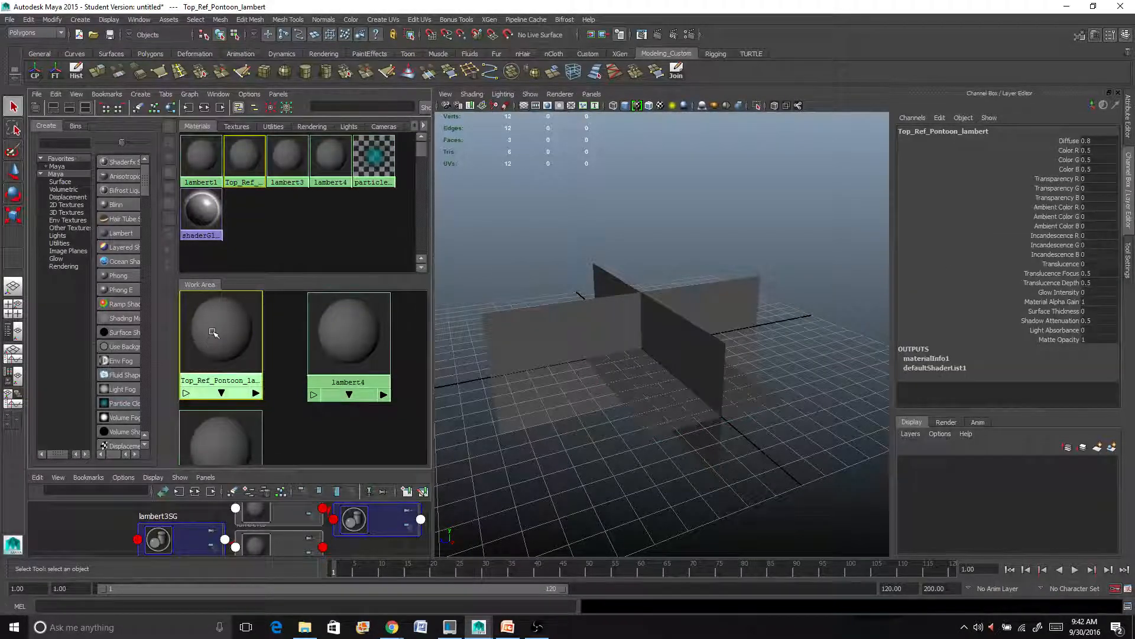
middle_click_drag(226, 329, 282, 329)
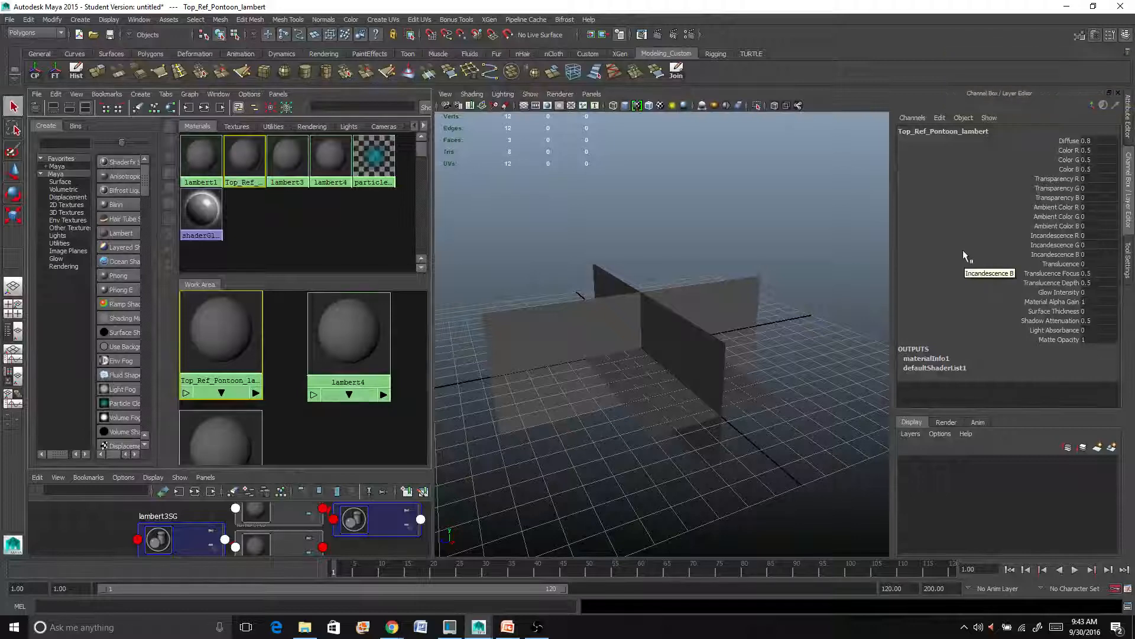
left_click(1129, 140)
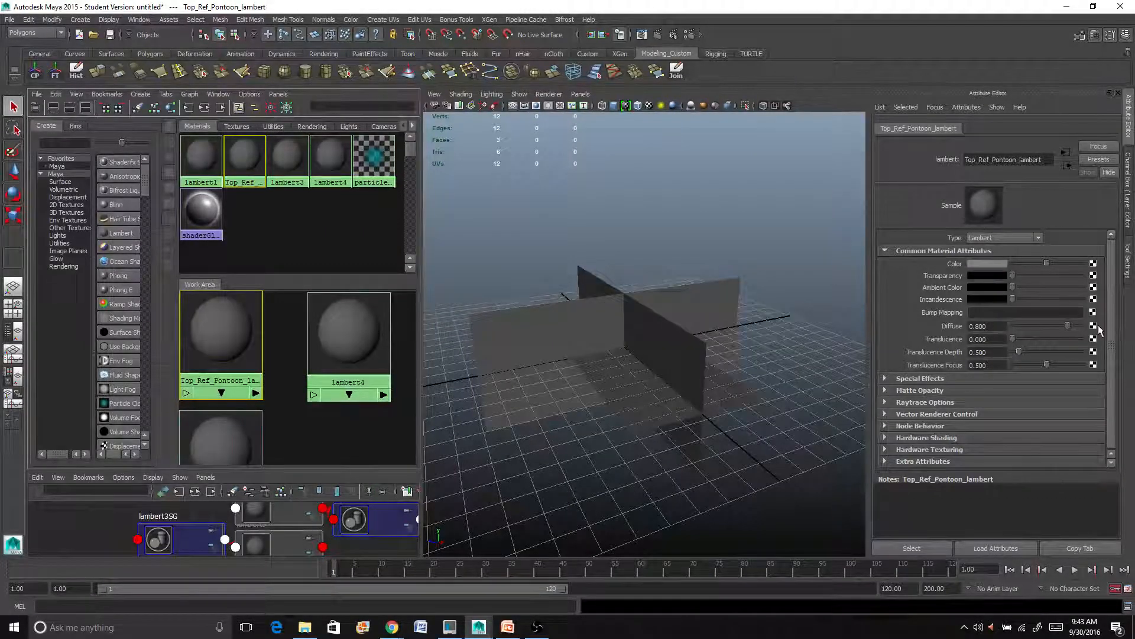
left_click(1093, 264)
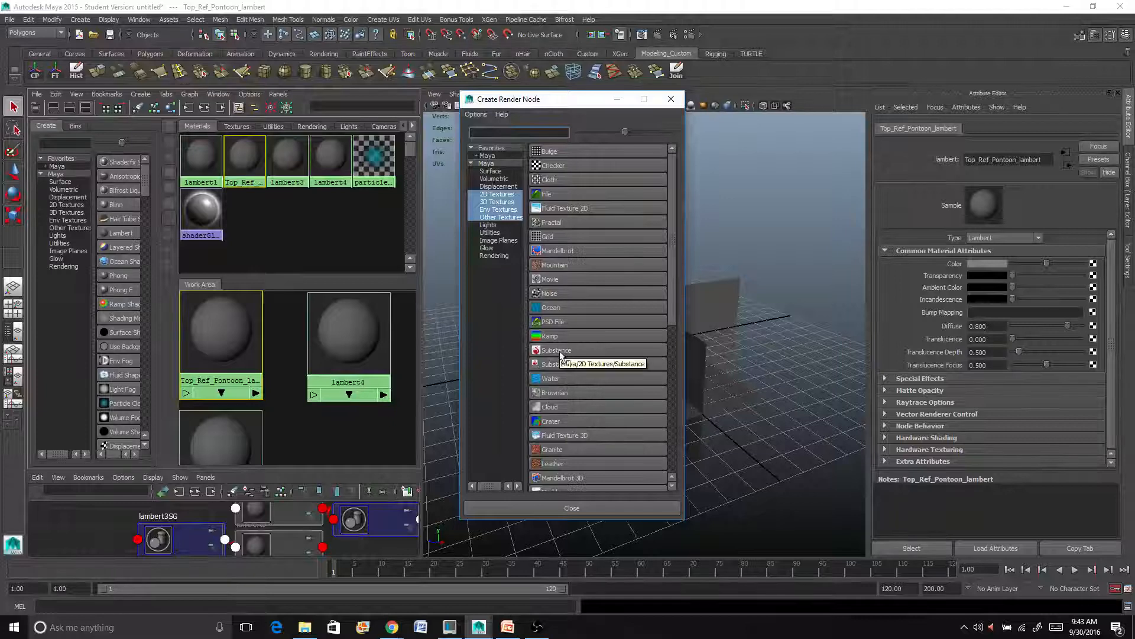
left_click(554, 193)
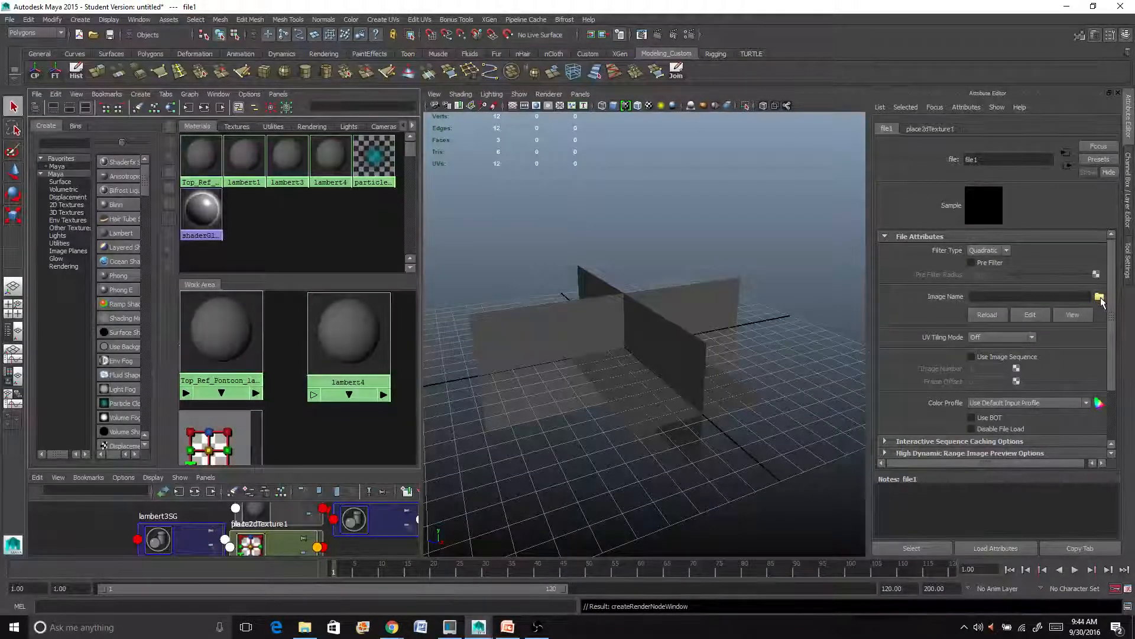
Load pontoonTopReference.jpg from the project's sourceimages folder as the file texture's image.
left_click(1099, 297)
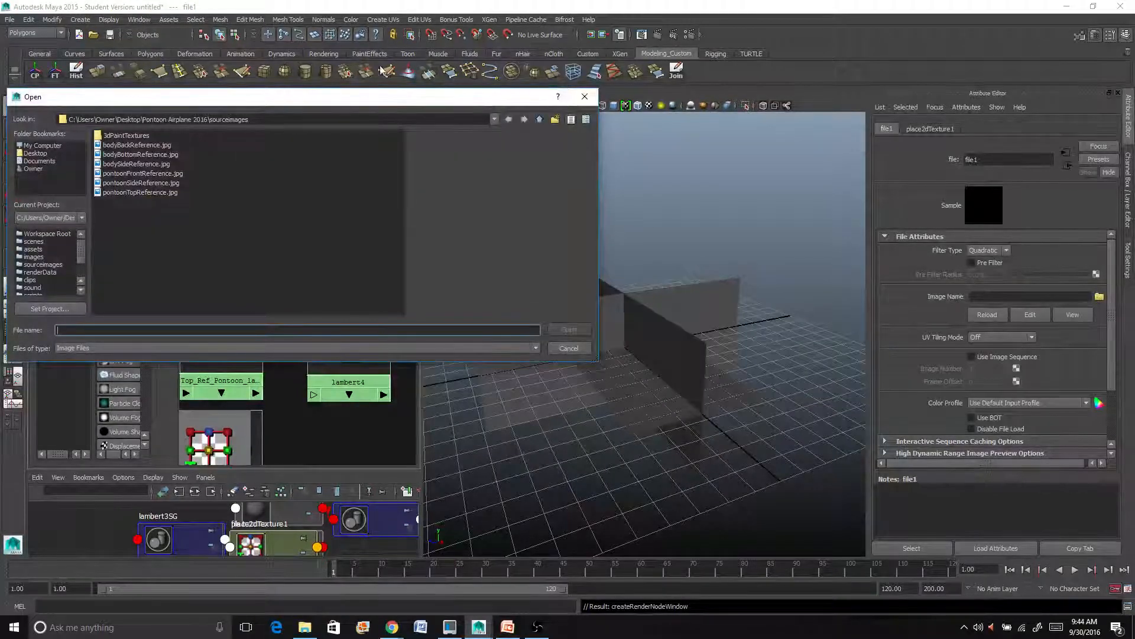
left_click_drag(329, 104, 797, 162)
left_click_drag(796, 268, 820, 344)
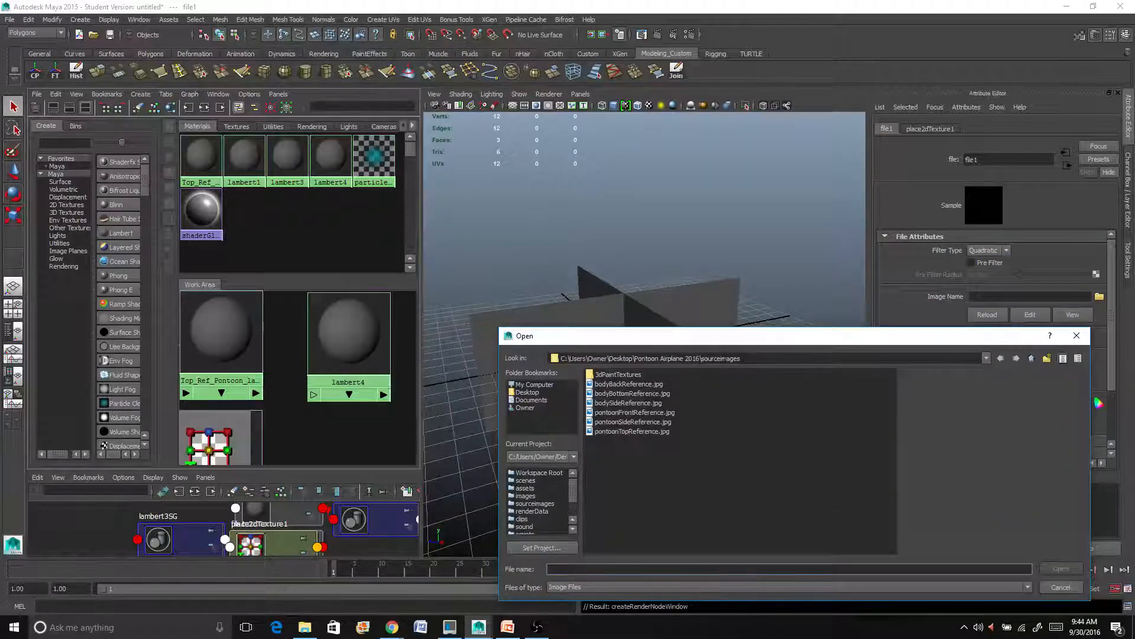
left_click(610, 430)
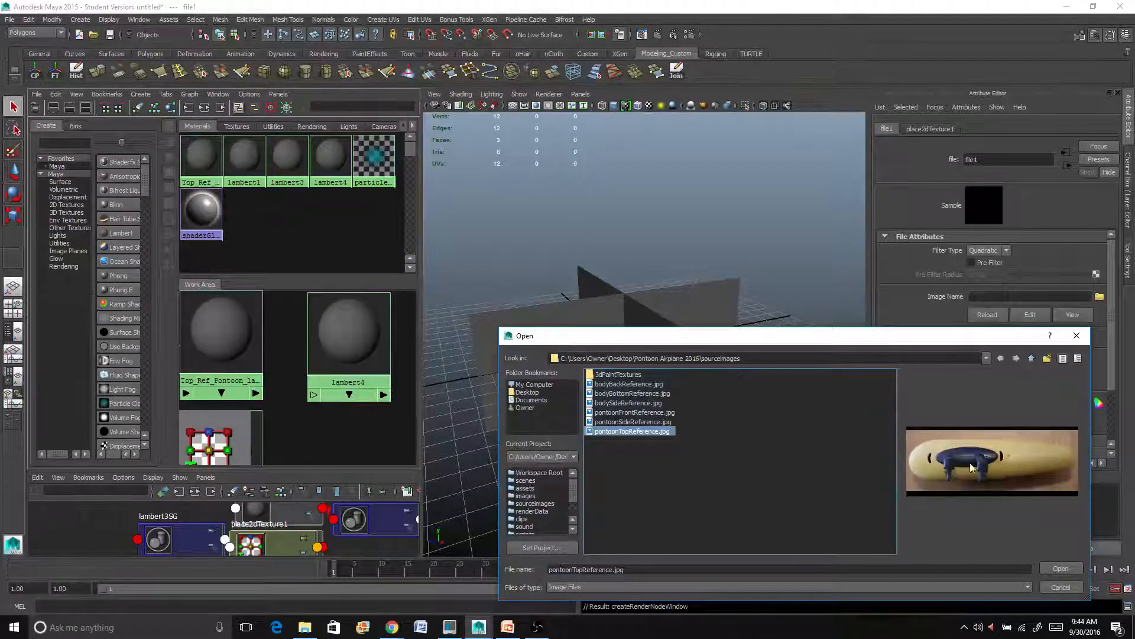
left_click(1060, 569)
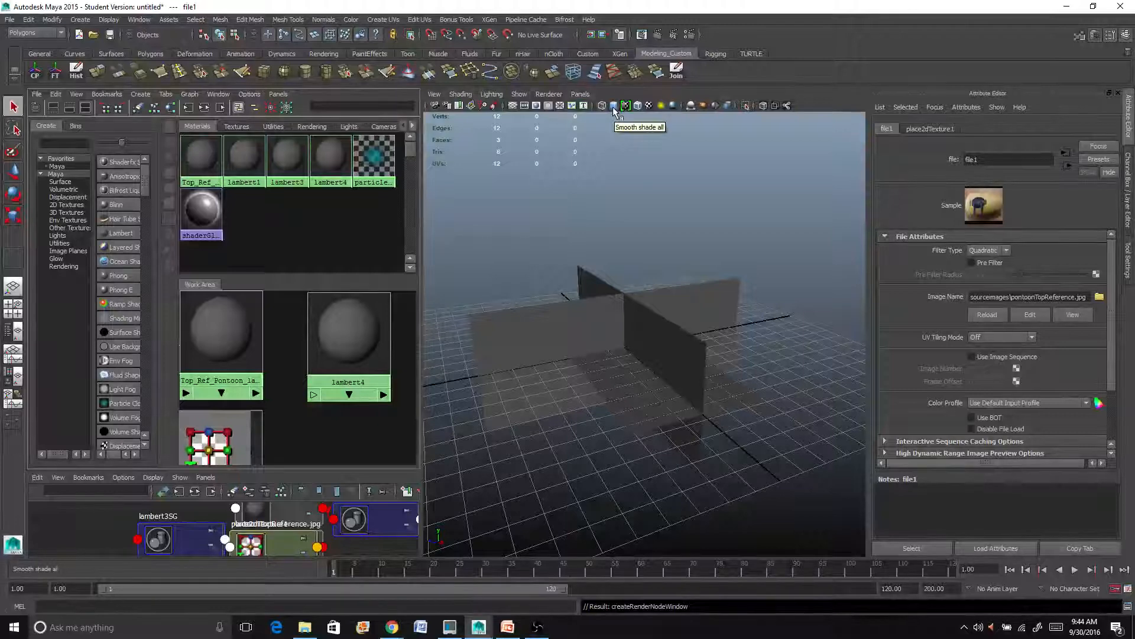
Turn on textured display in the perspective view and inspect the image on the ref_Top plane from above.
left_click(650, 108)
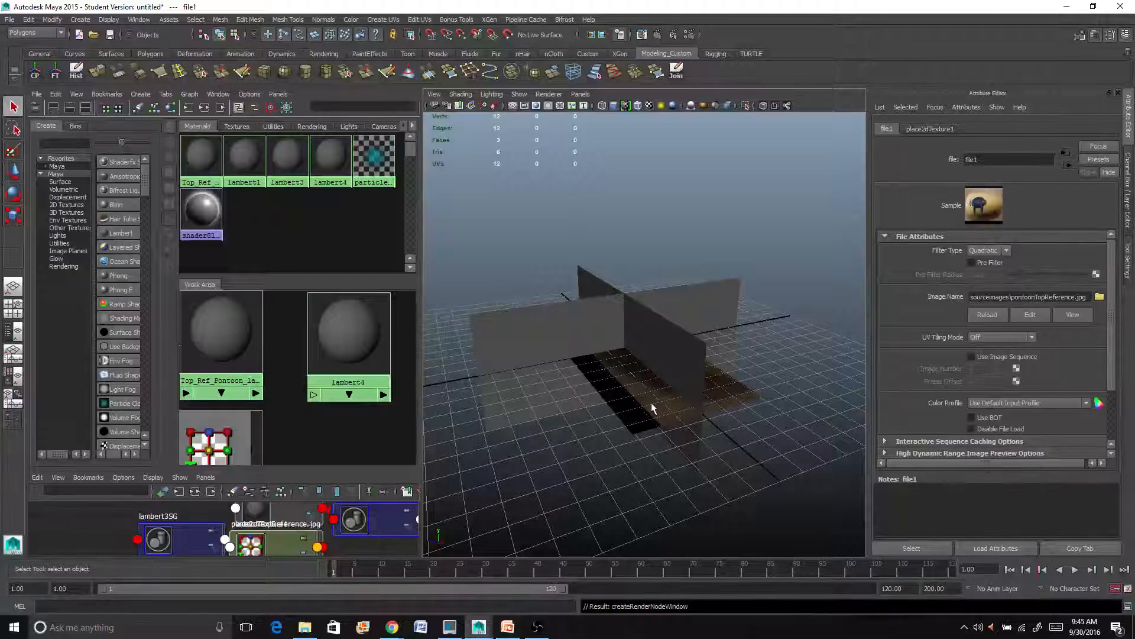
left_click_drag(651, 345, 631, 388, "alt")
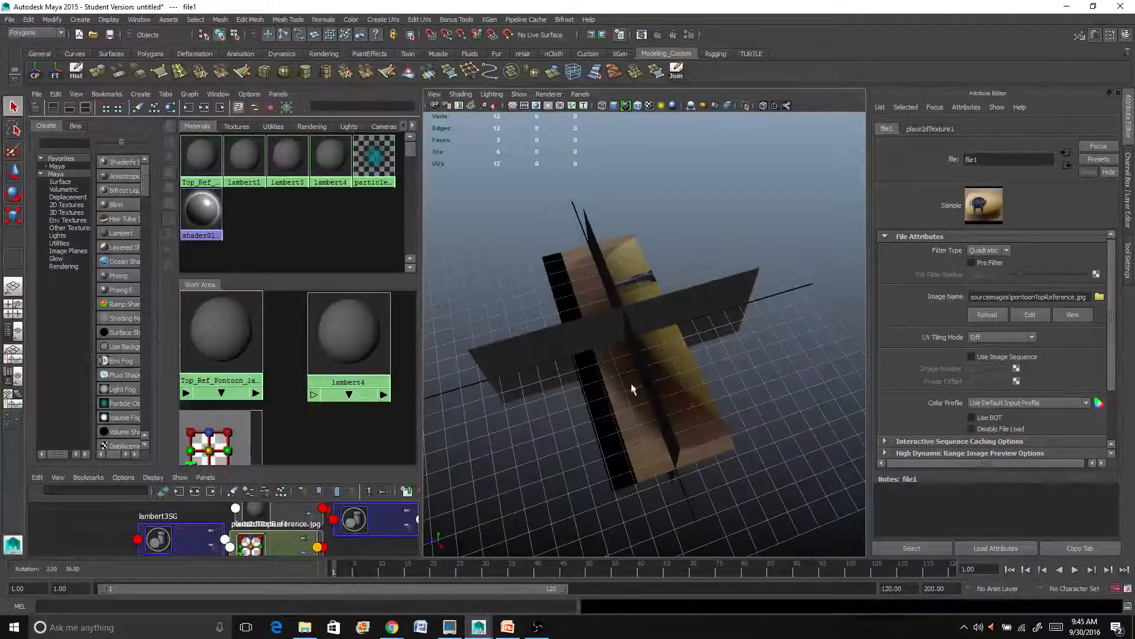
scroll(630, 392, "up", 4)
scroll(628, 398, "down", 4)
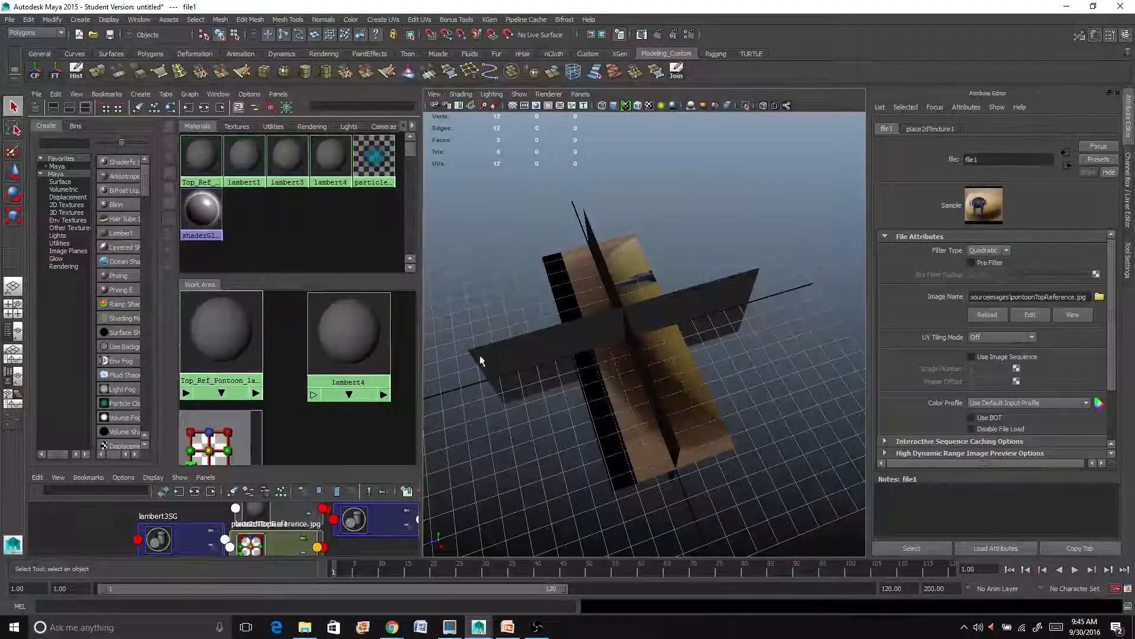
left_click_drag(702, 334, 561, 357, "alt")
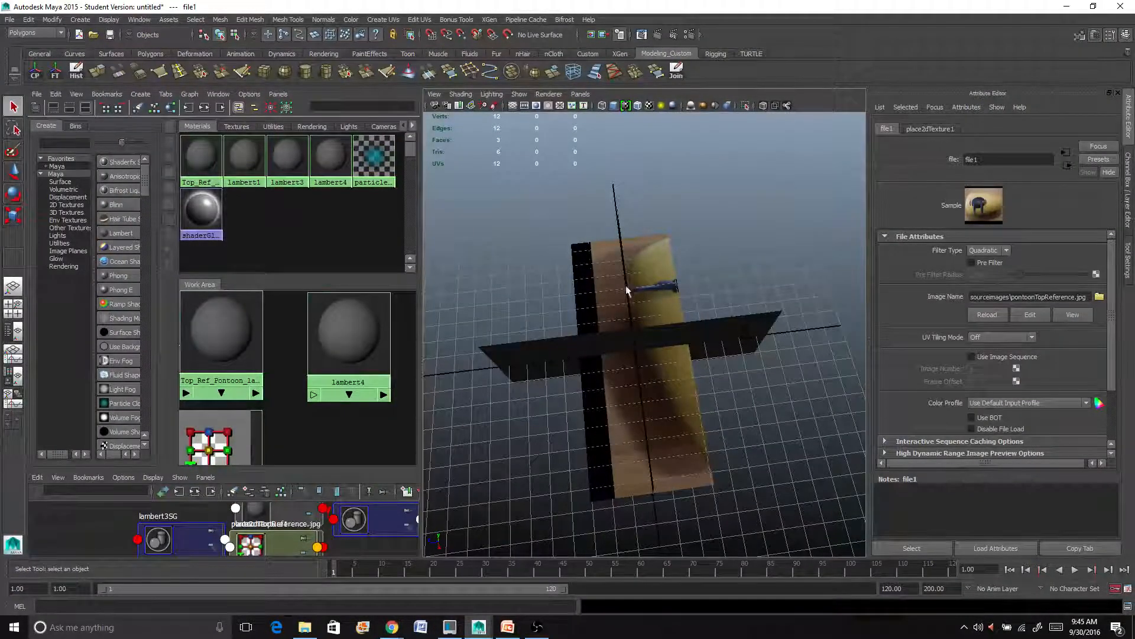
Hide the grid in the perspective view and clear the selection.
left_click(669, 265)
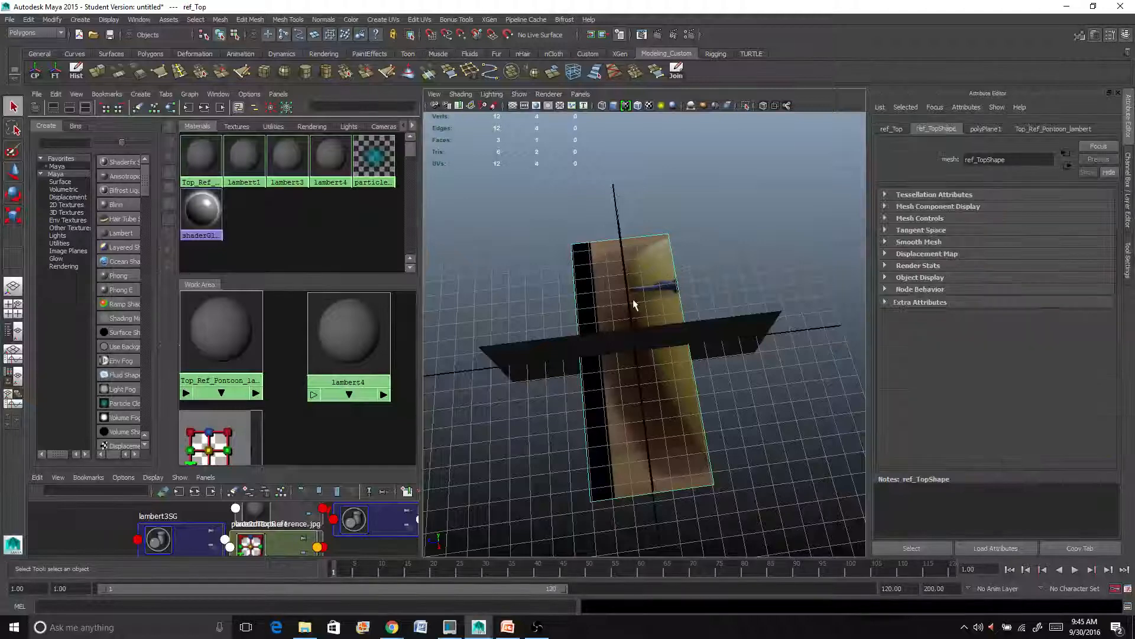
left_click(519, 94)
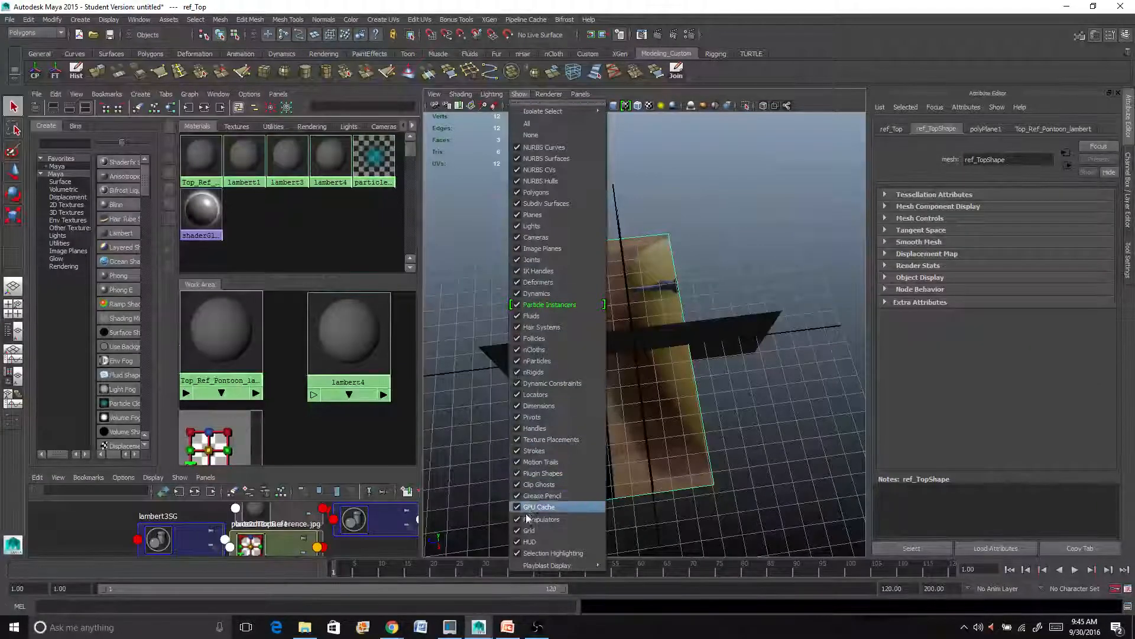
left_click(520, 531)
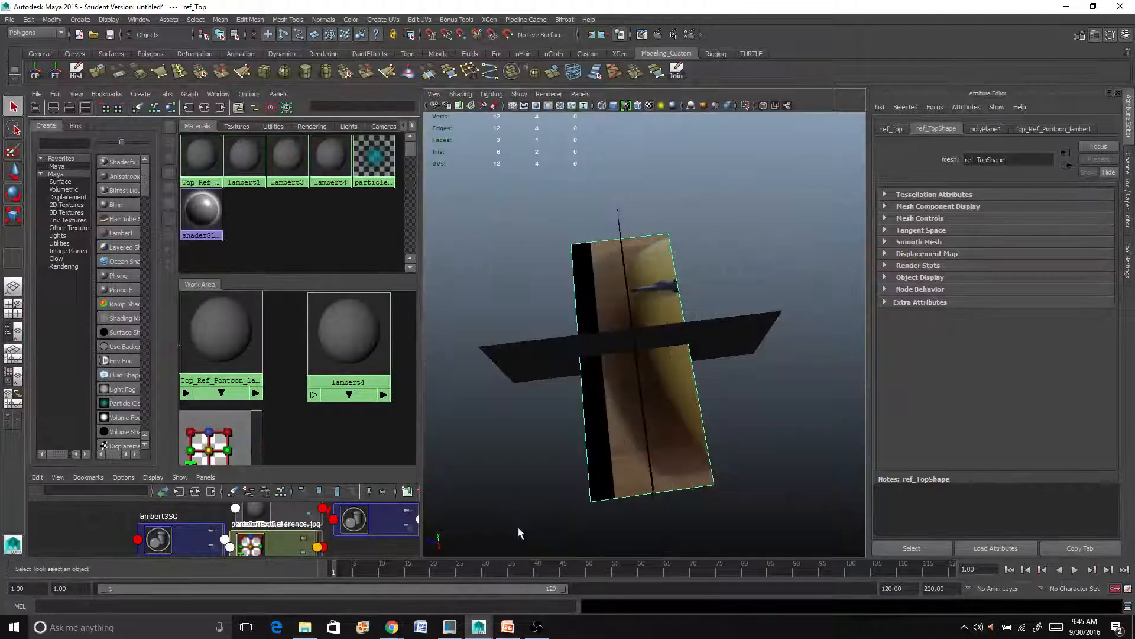
left_click(740, 266)
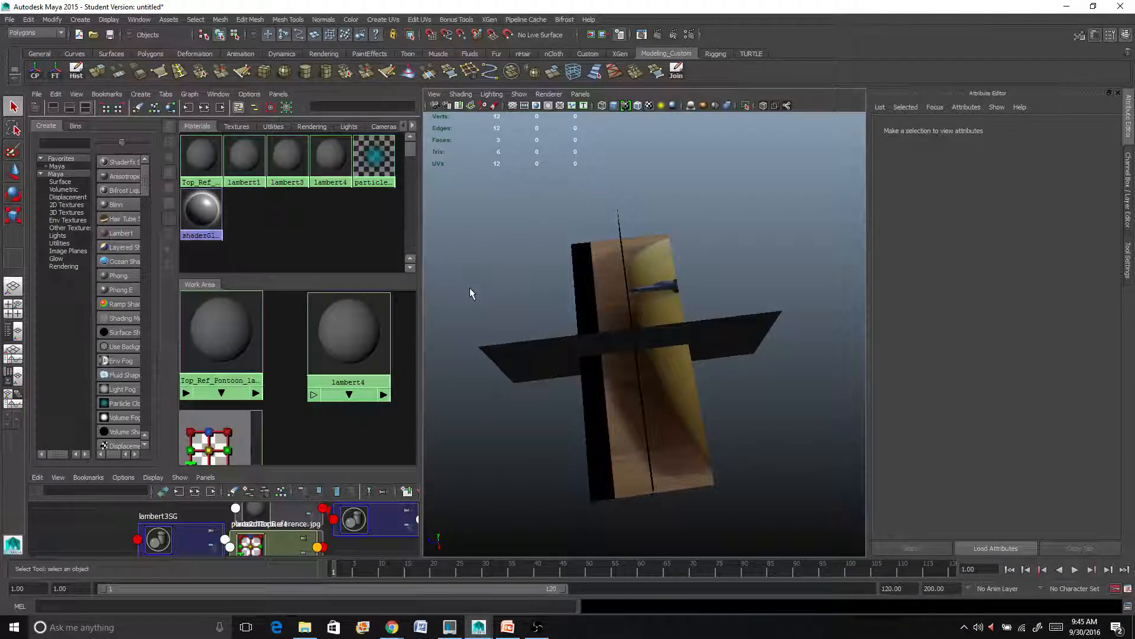
With the ref_Top plane selected, set up a layout with the perspective view above the UV Texture Editor.
left_click(594, 276)
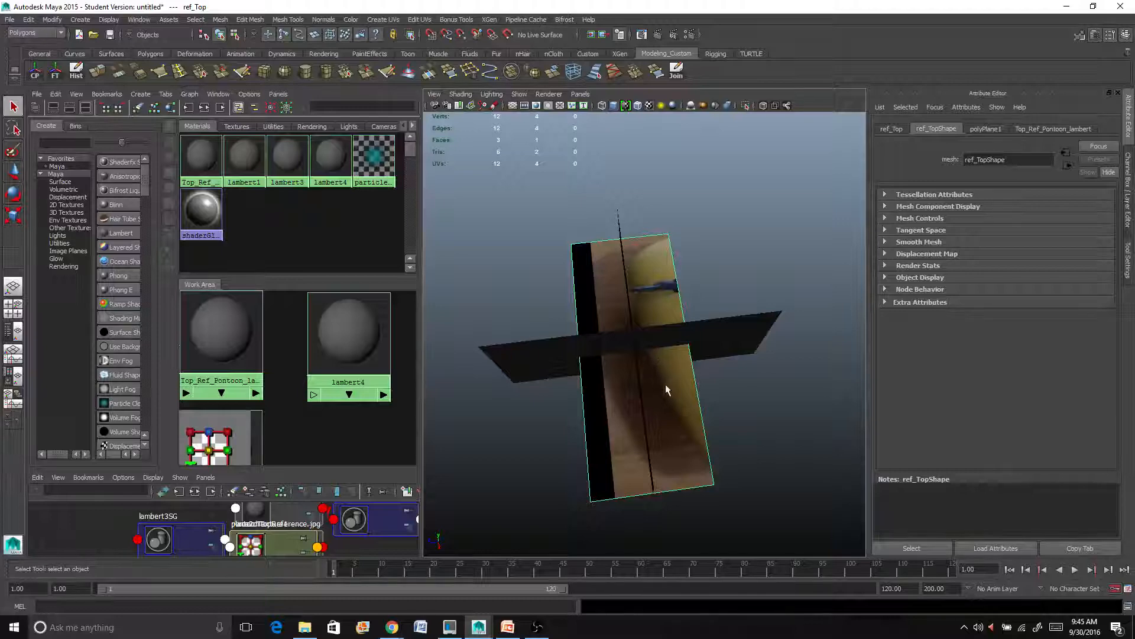
left_click(13, 351)
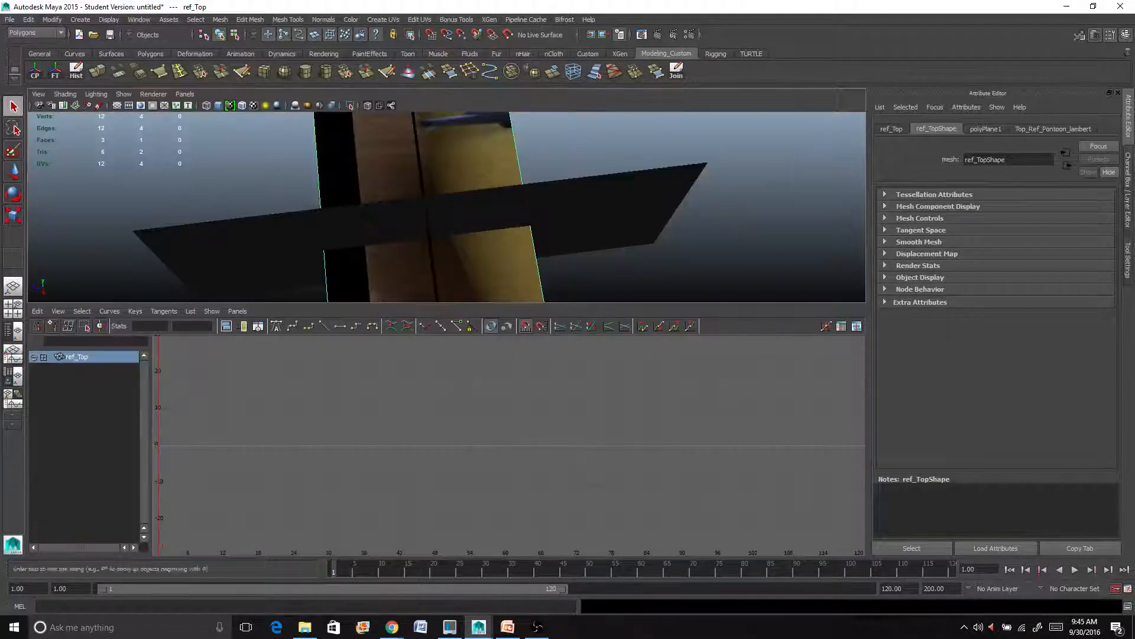
scroll(368, 269, "down", 5)
scroll(362, 265, "down", 4)
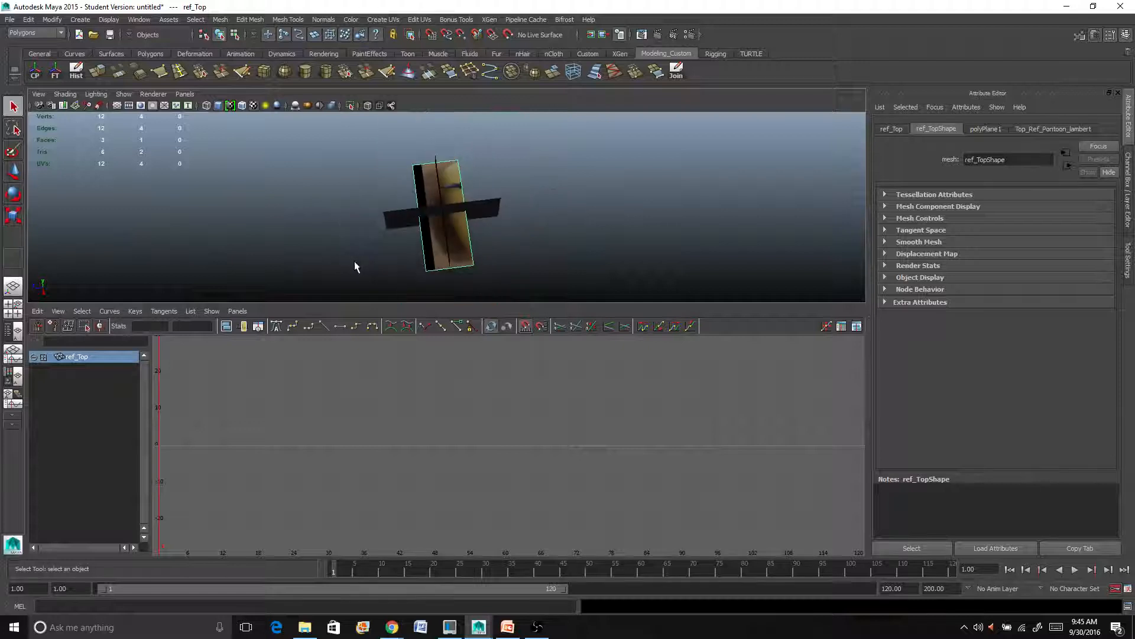
scroll(289, 245, "up", 2)
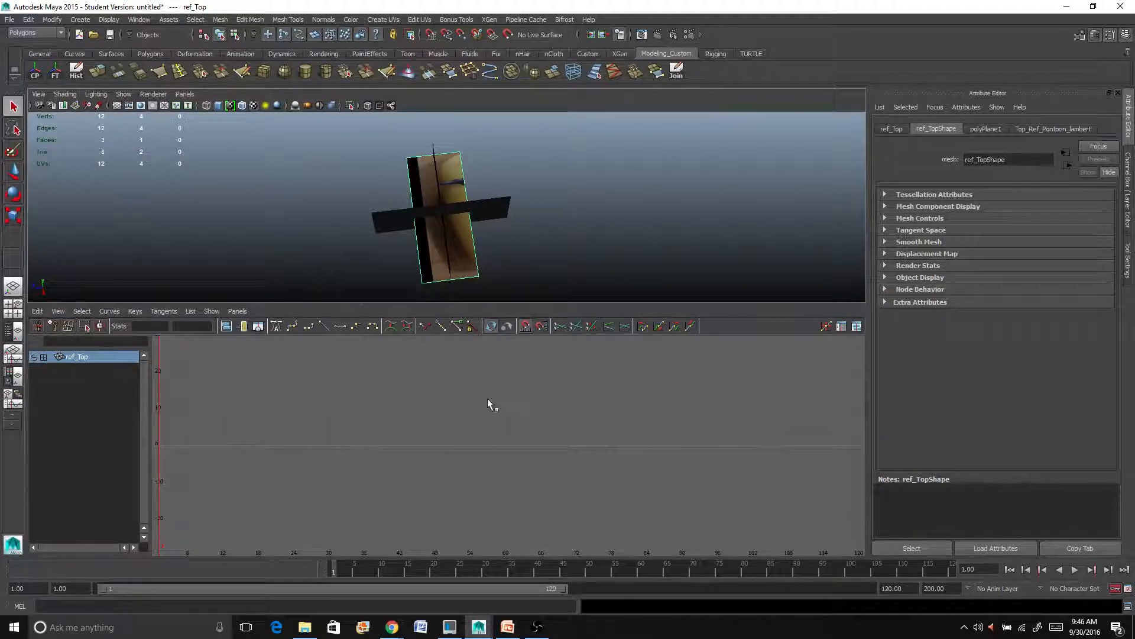
left_click(237, 311)
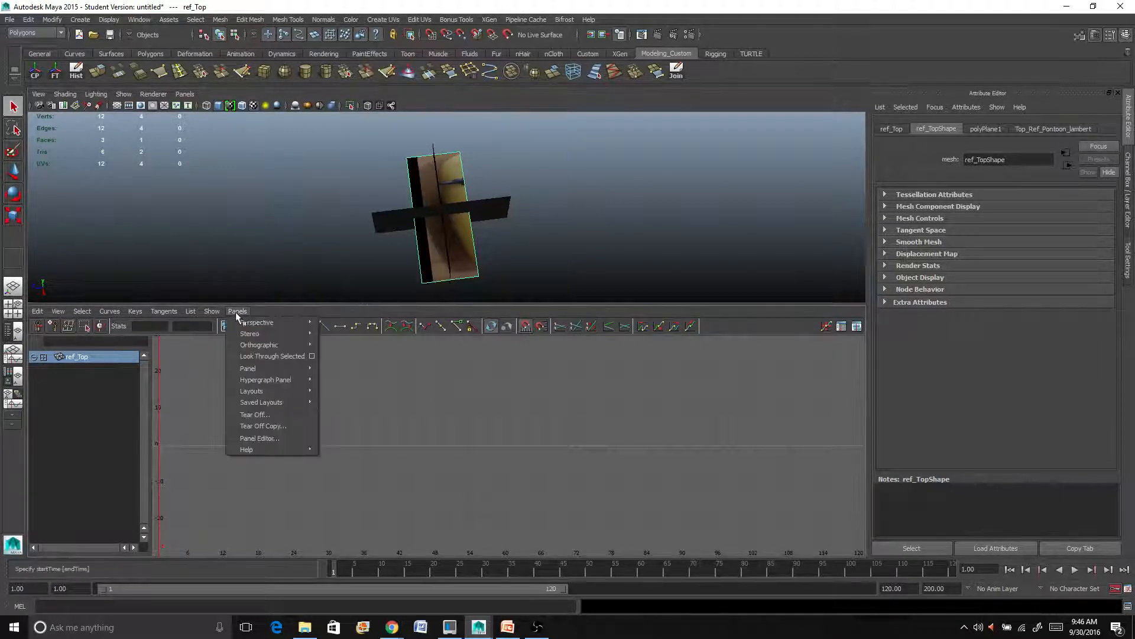
mouse_move(276, 370)
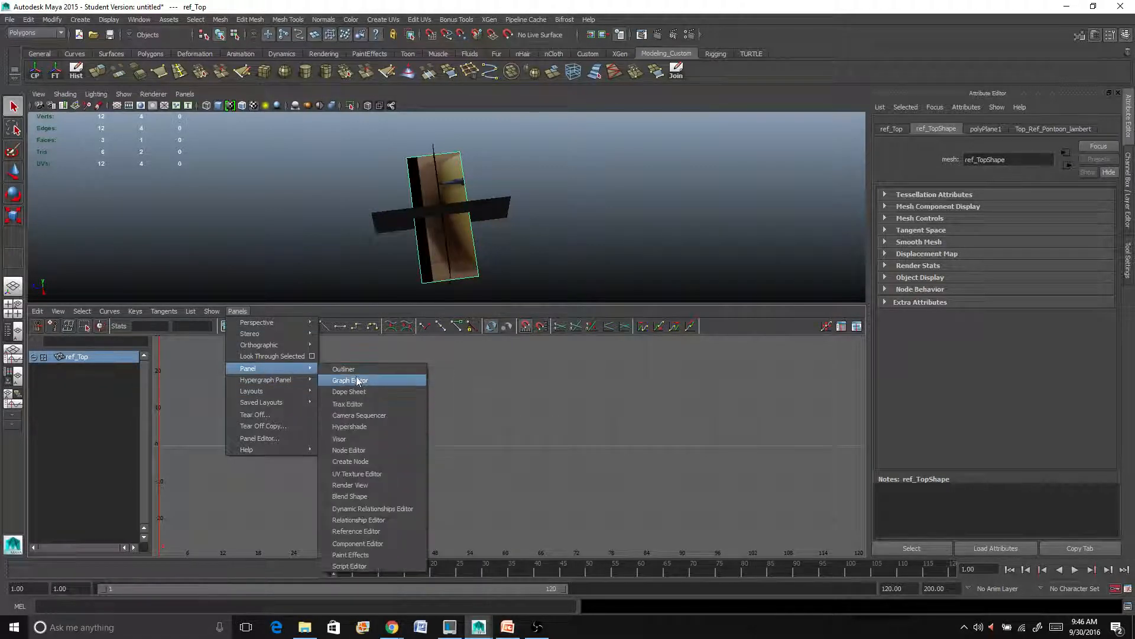
left_click(355, 475)
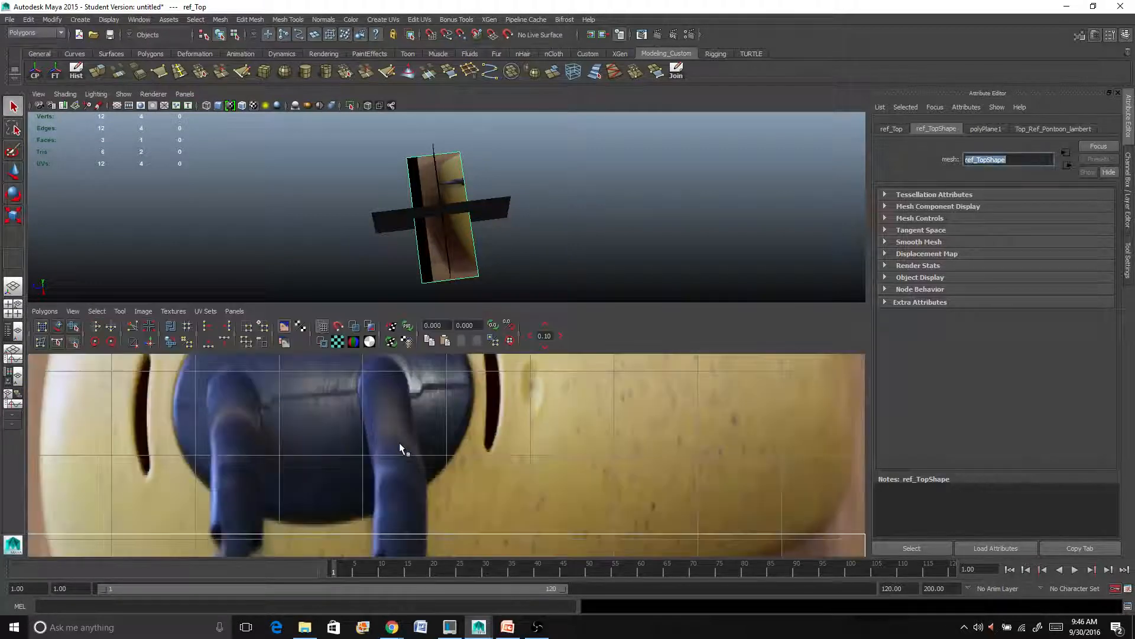
Turn on shaded UV display for the ref_Top plane, switch to UV selection and select the shell's two upper UVs.
scroll(391, 435, "down", 6)
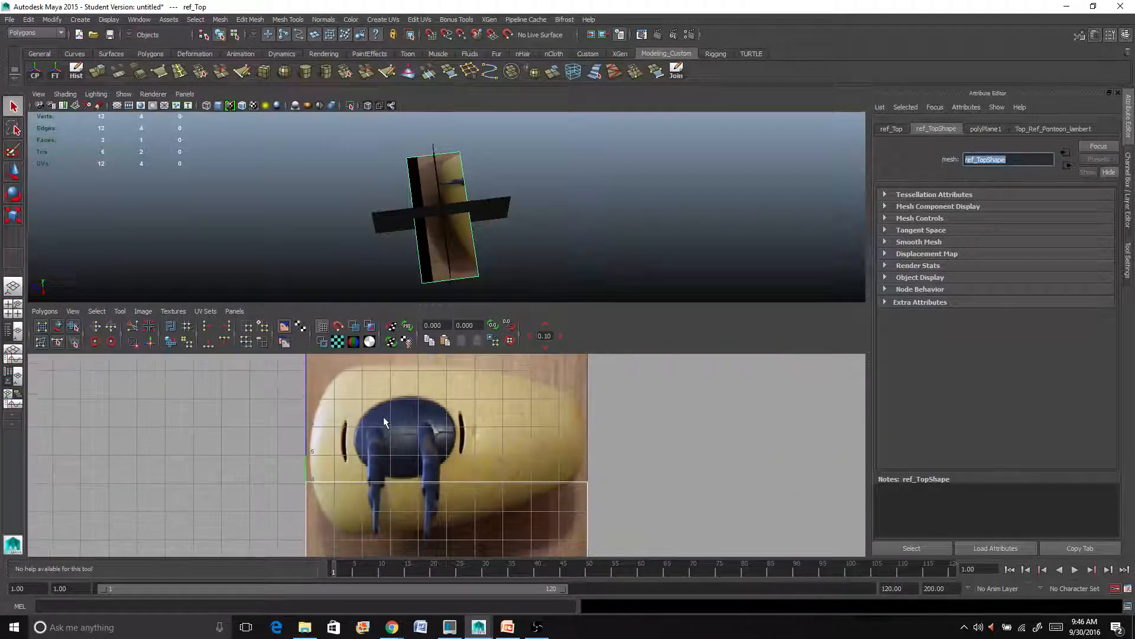
scroll(379, 421, "down", 4)
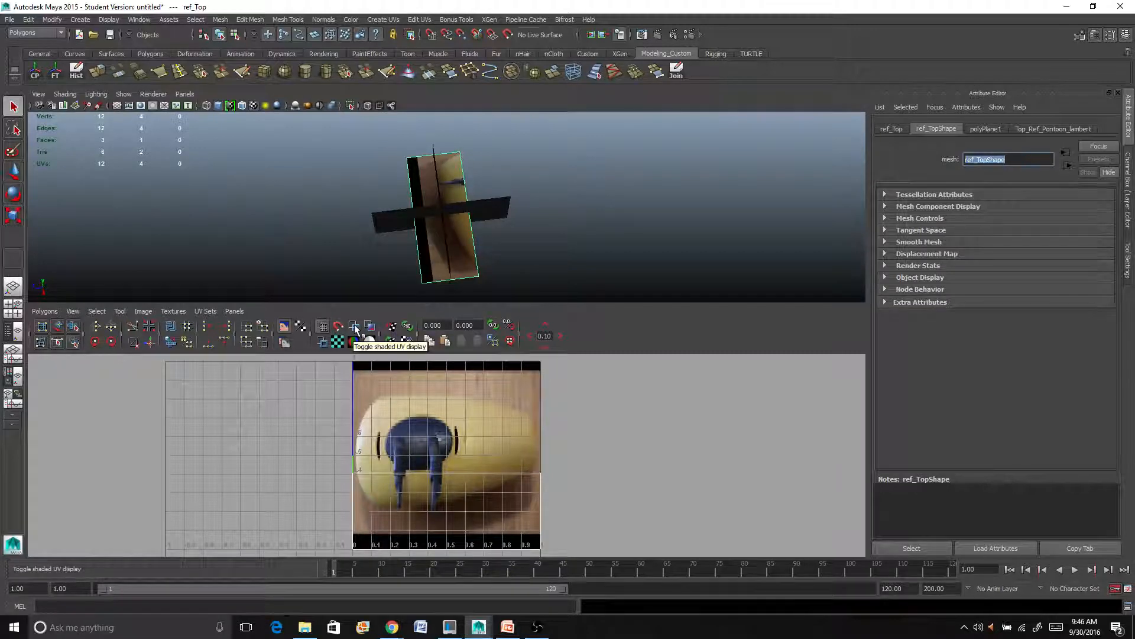
left_click(354, 327)
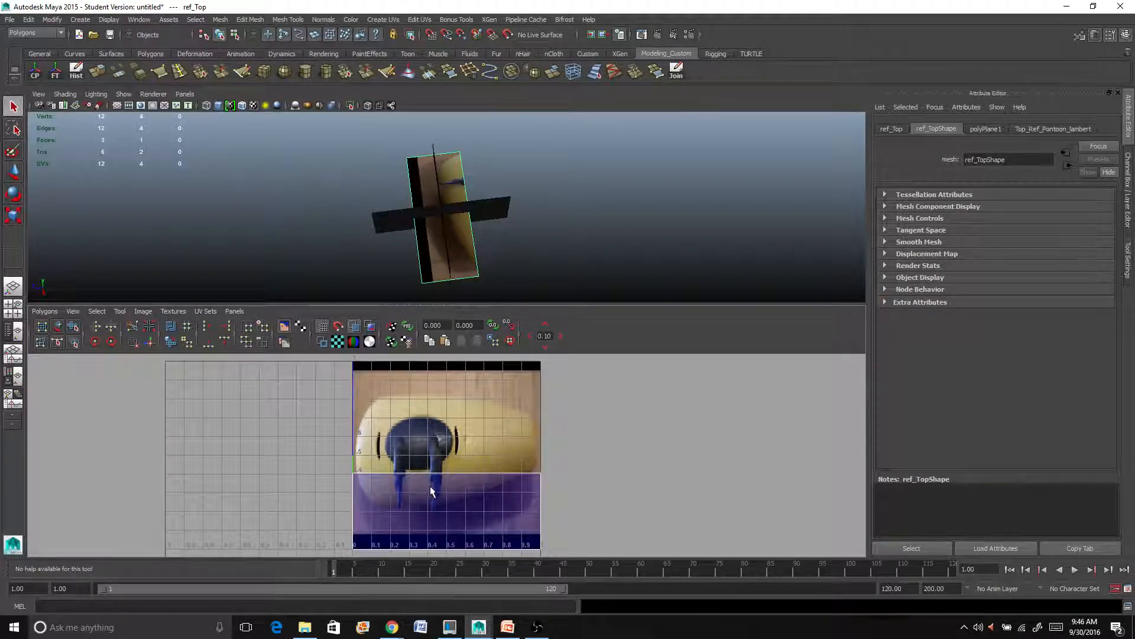
right_click(396, 492)
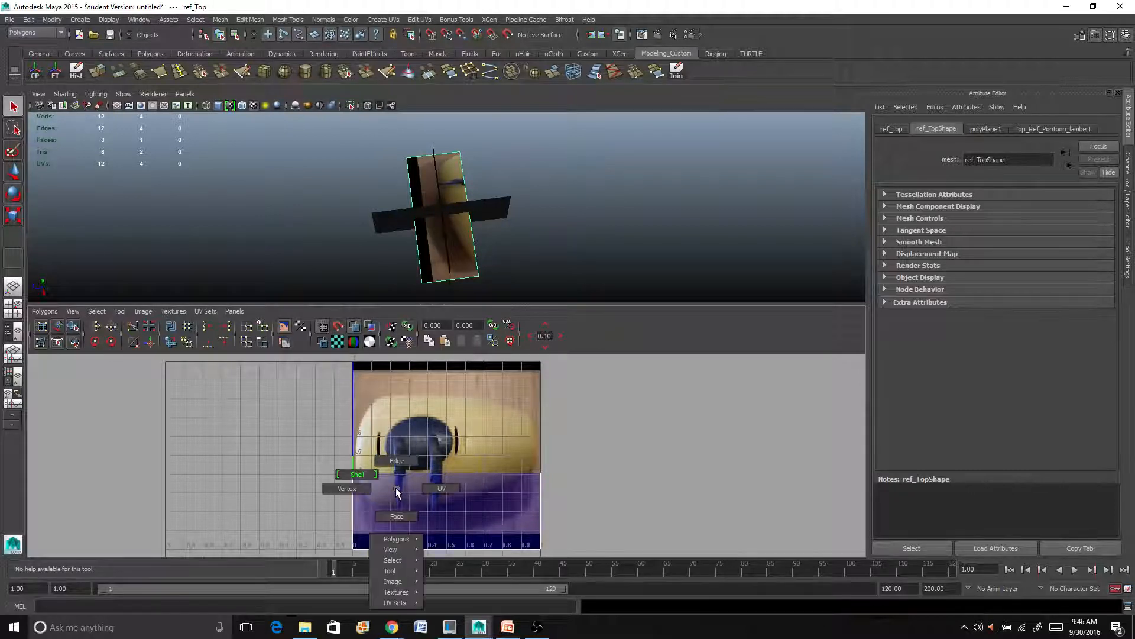
left_click(464, 487)
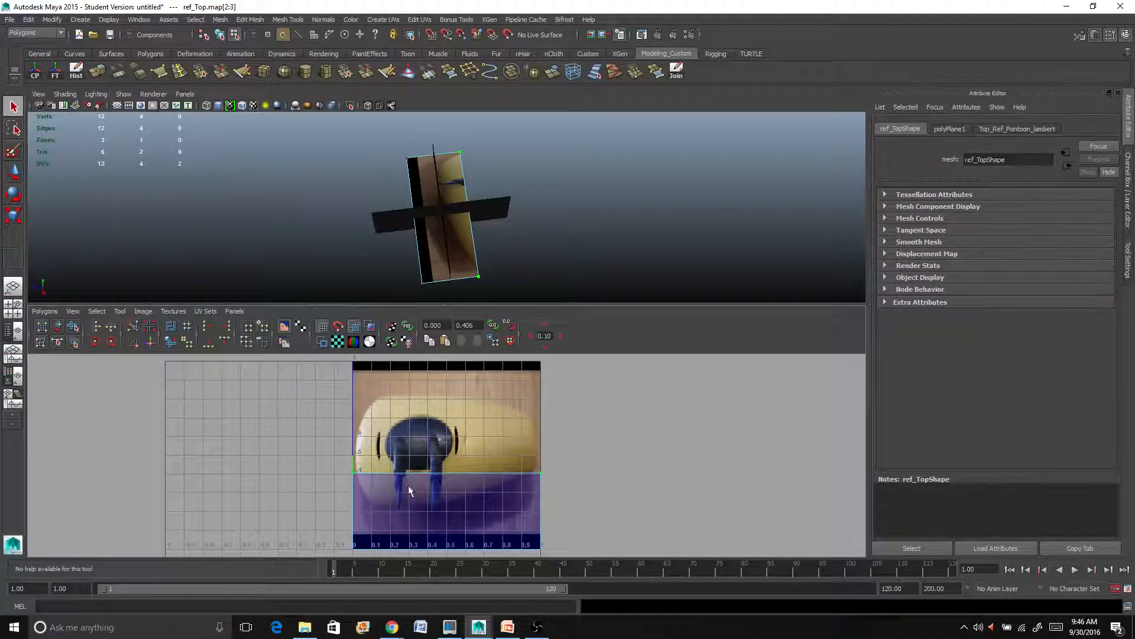
Move the two selected upper UVs of the ref_Top plane up to the image's upper edge and inspect the fit in perspective.
key("w")
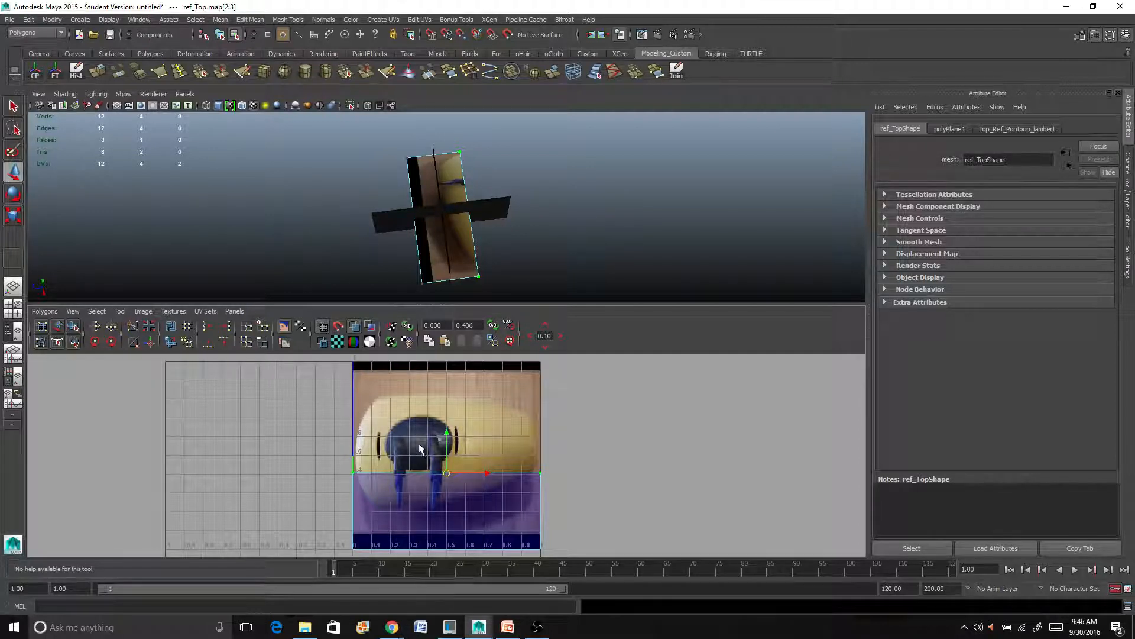
left_click_drag(446, 436, 445, 321)
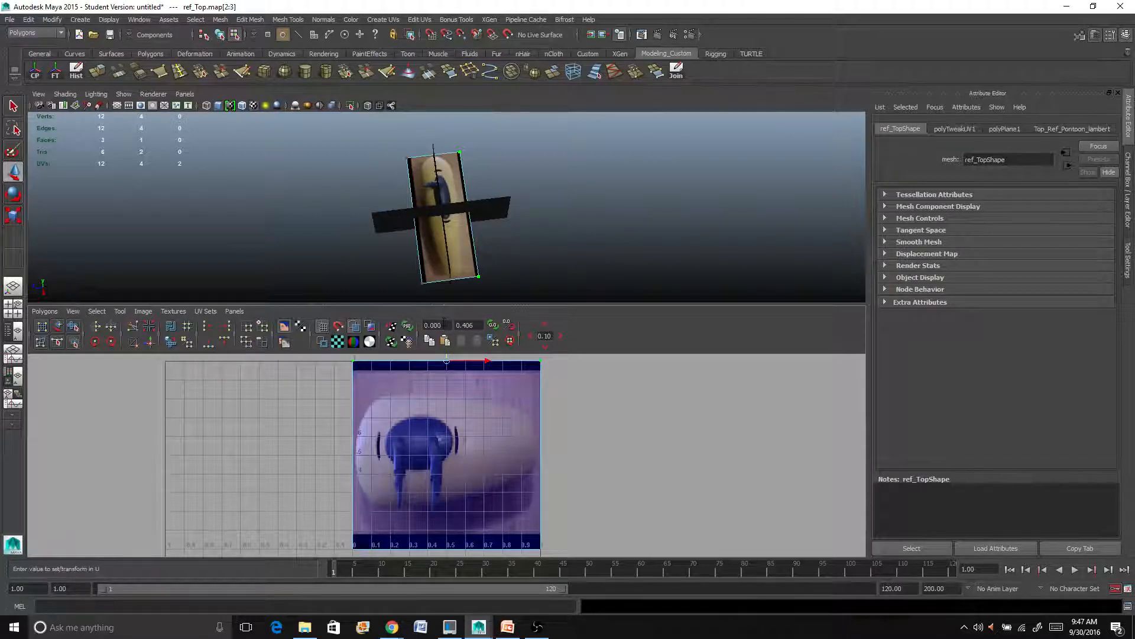
scroll(491, 237, "up", 3)
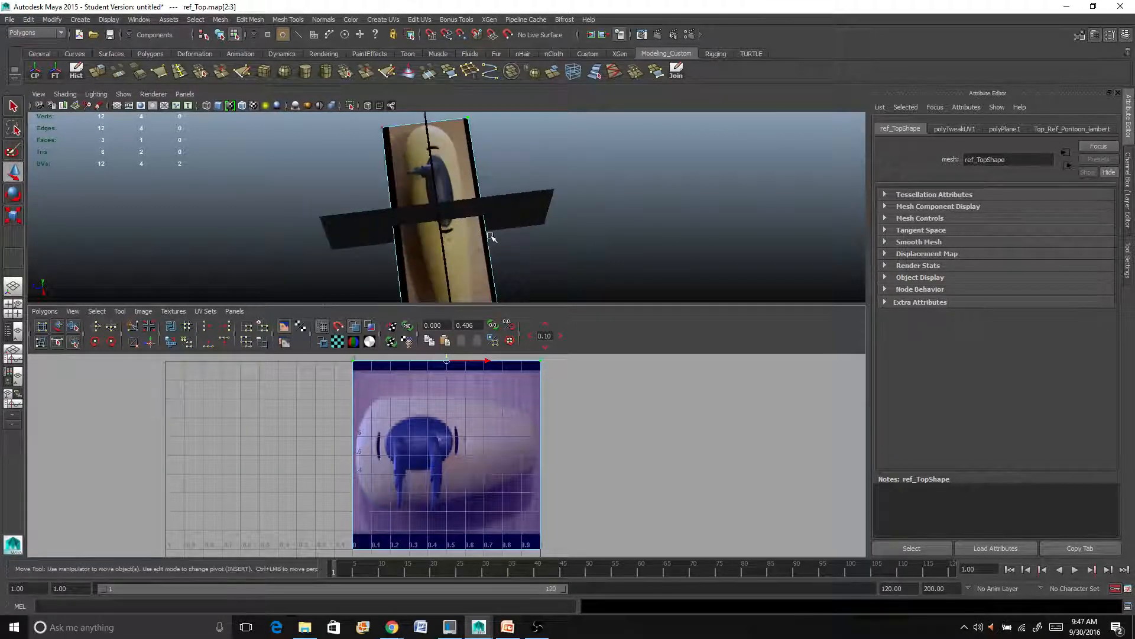
left_click_drag(552, 228, 418, 167, "alt")
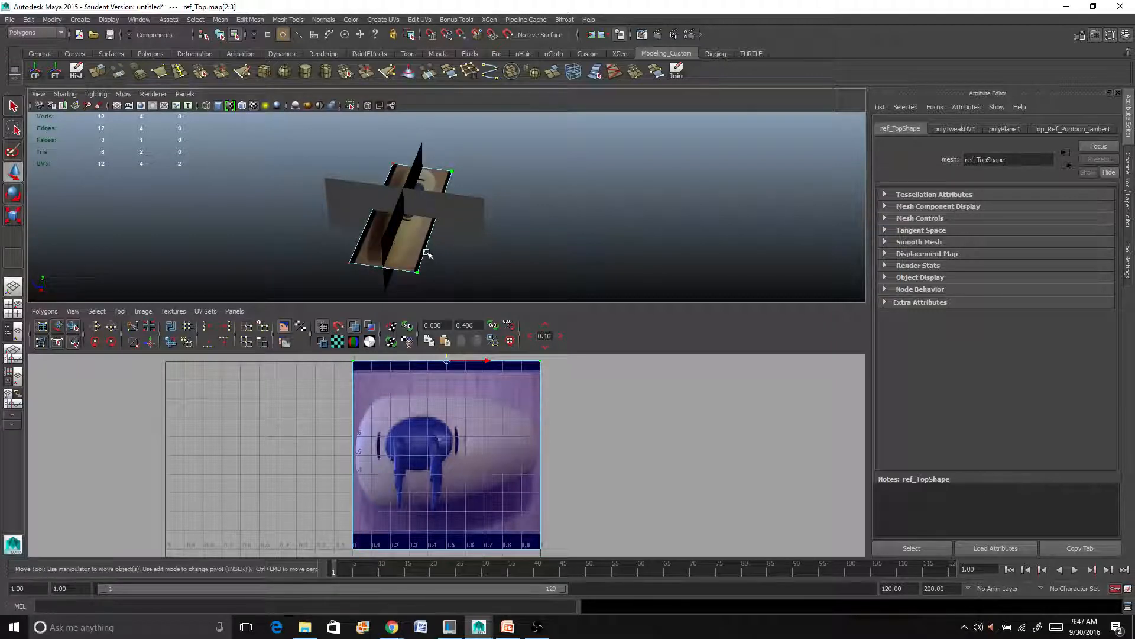
scroll(414, 239, "up", 3)
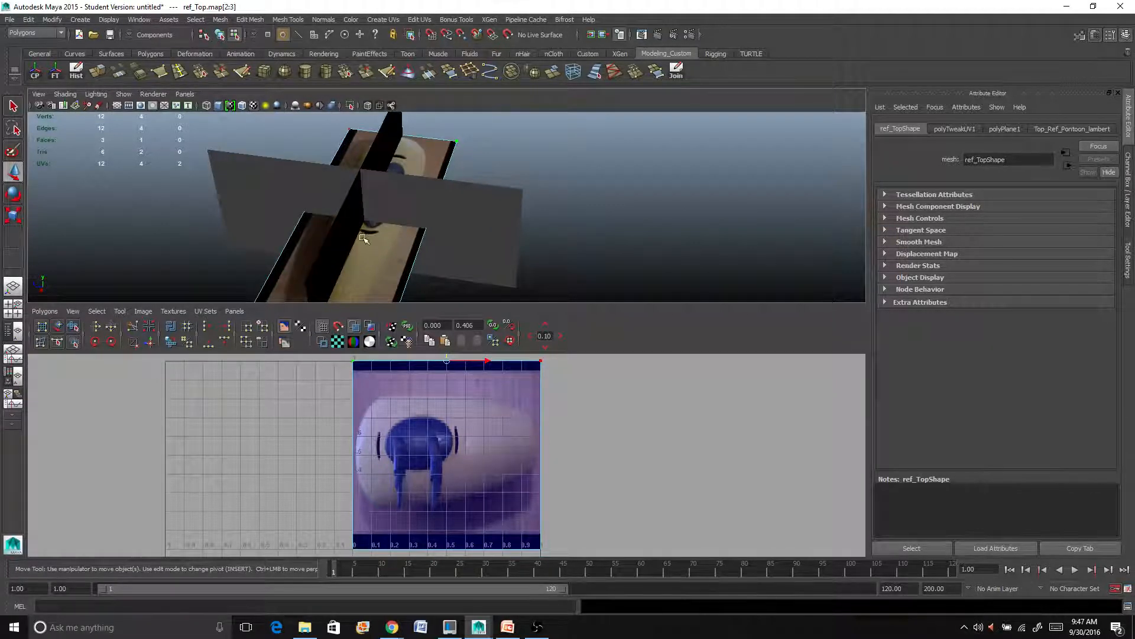
left_click_drag(363, 238, 541, 208, "alt")
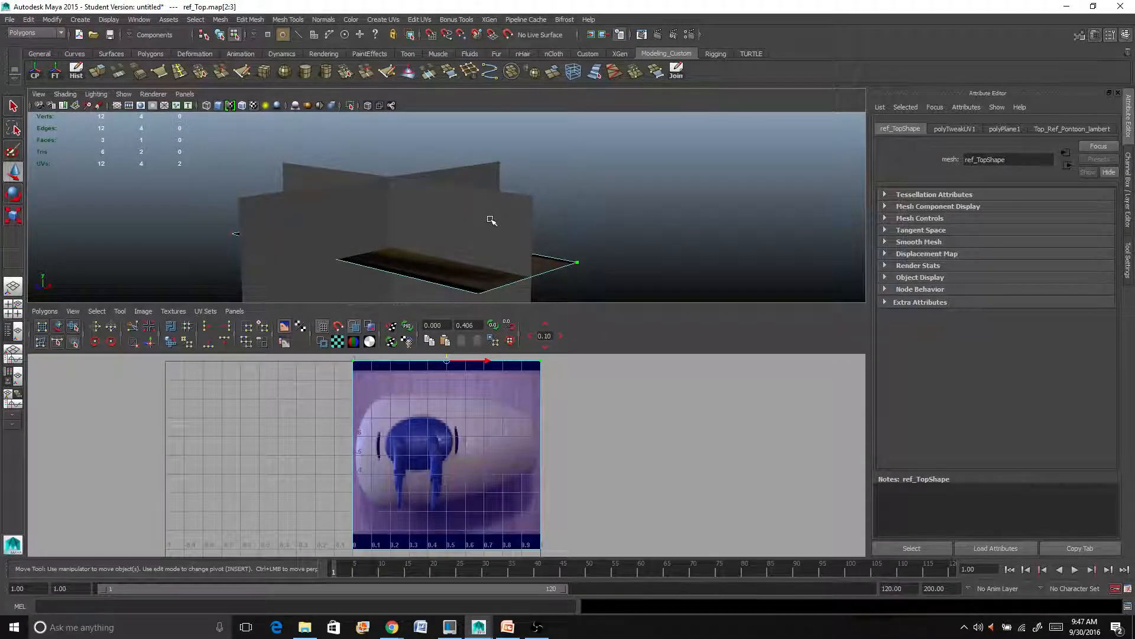
Return to object mode, select the Ref_front plane and display the attributes of its lambert1 material.
right_click_drag(494, 221, 520, 207)
left_click(493, 222)
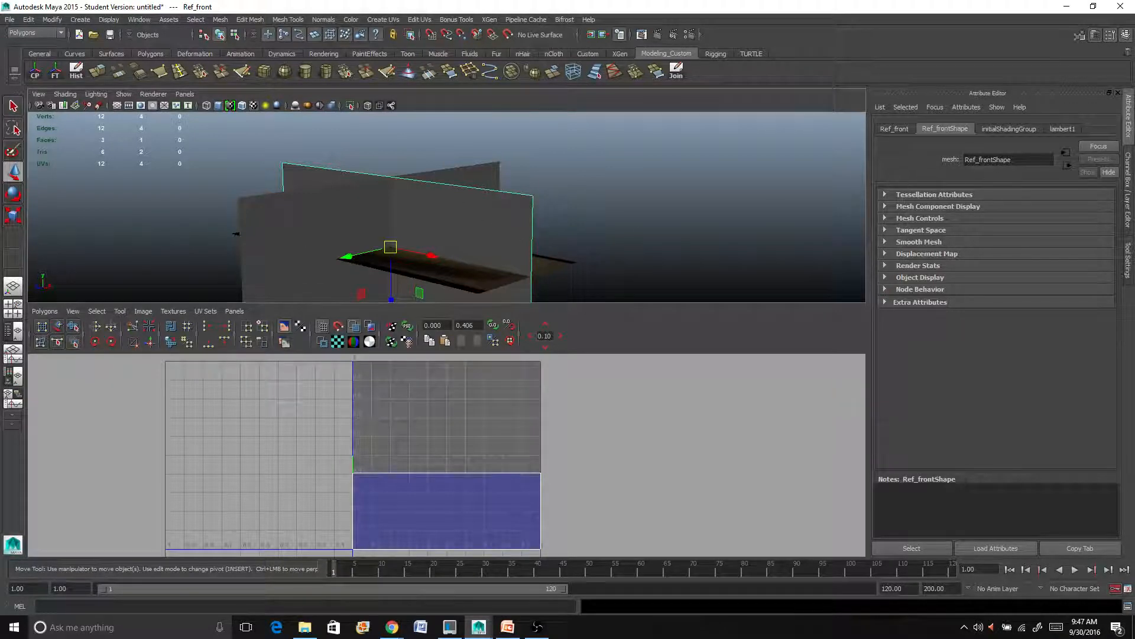
left_click(887, 128)
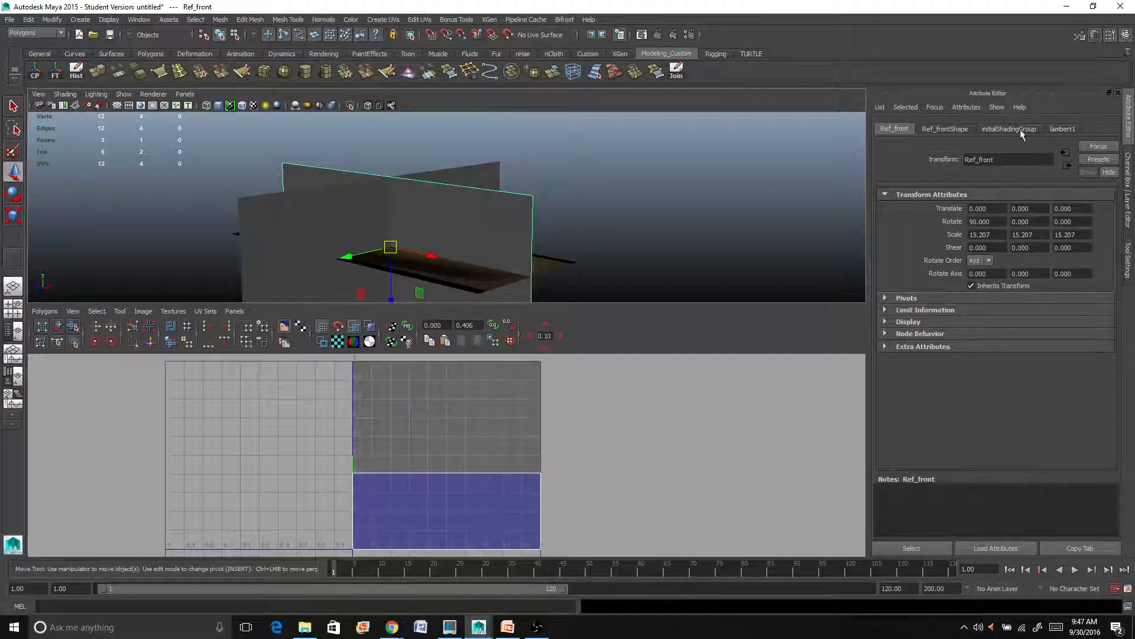
left_click(1064, 129)
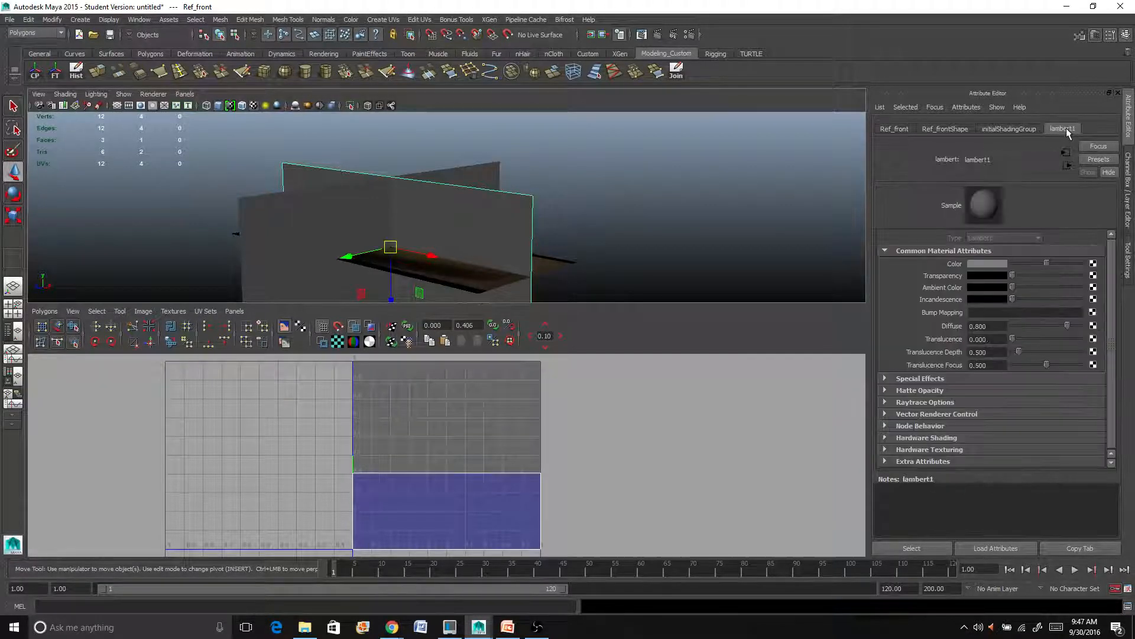
Set up a layout with the Hypershade beside the perspective view, enlarge its work area and spread the material nodes apart.
left_click(15, 378)
scroll(555, 408, "up", 3)
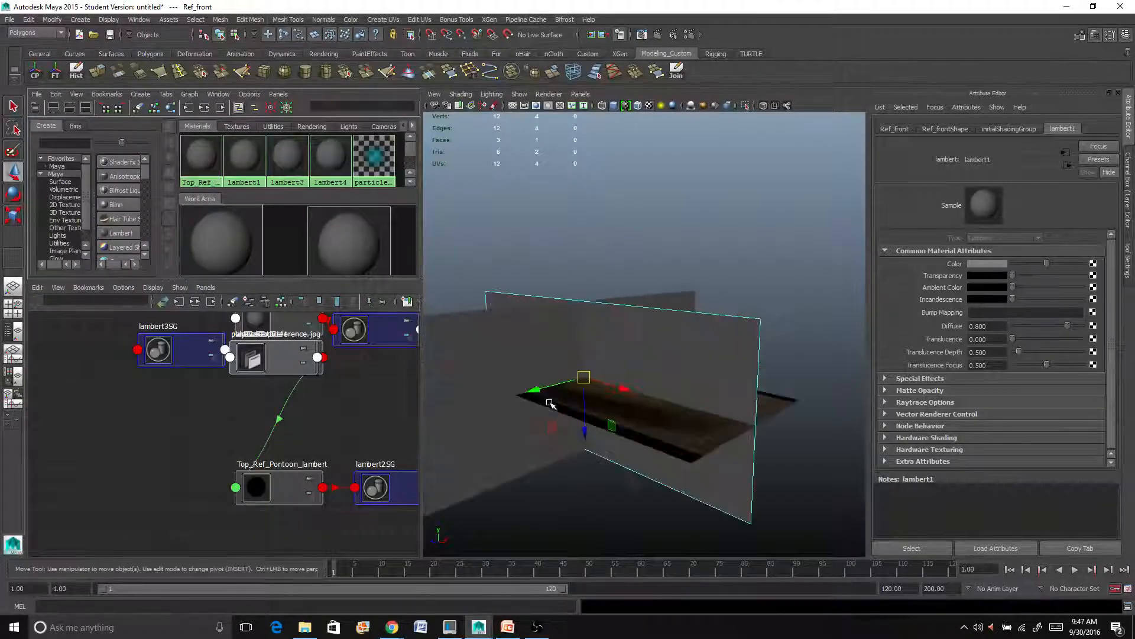
left_click_drag(540, 400, 560, 414, "alt")
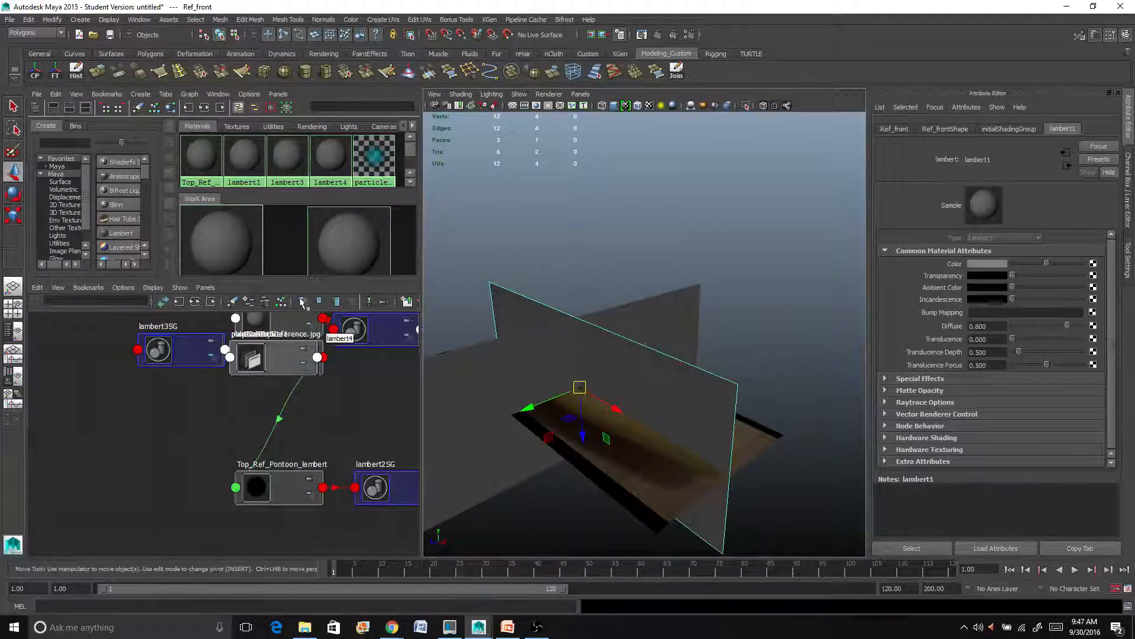
left_click_drag(258, 280, 260, 468)
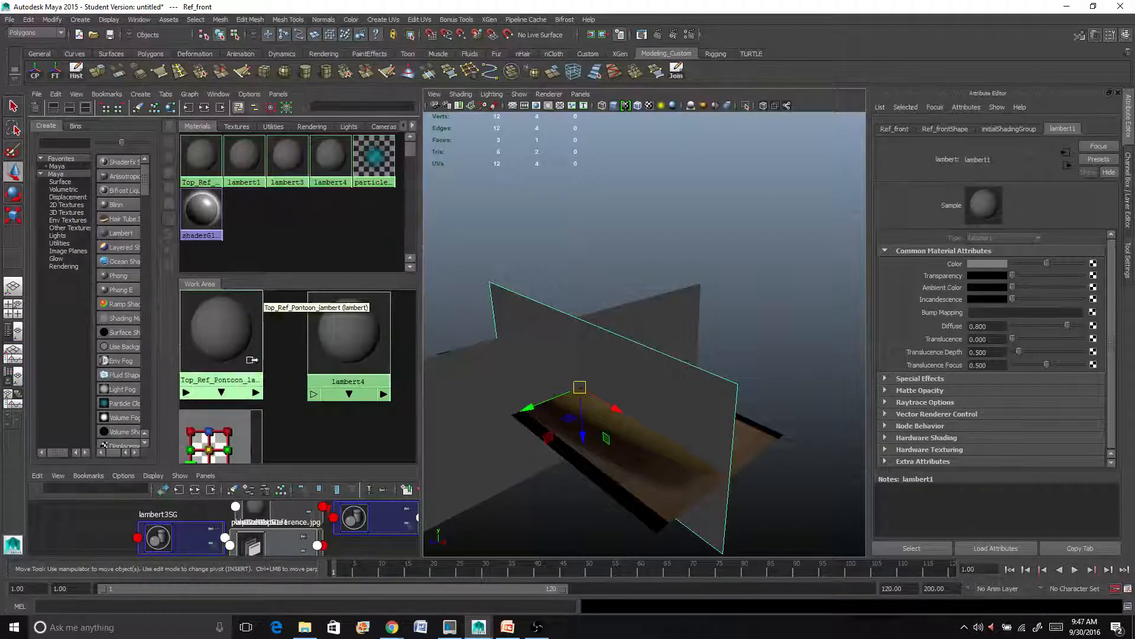
scroll(246, 367, "down", 8)
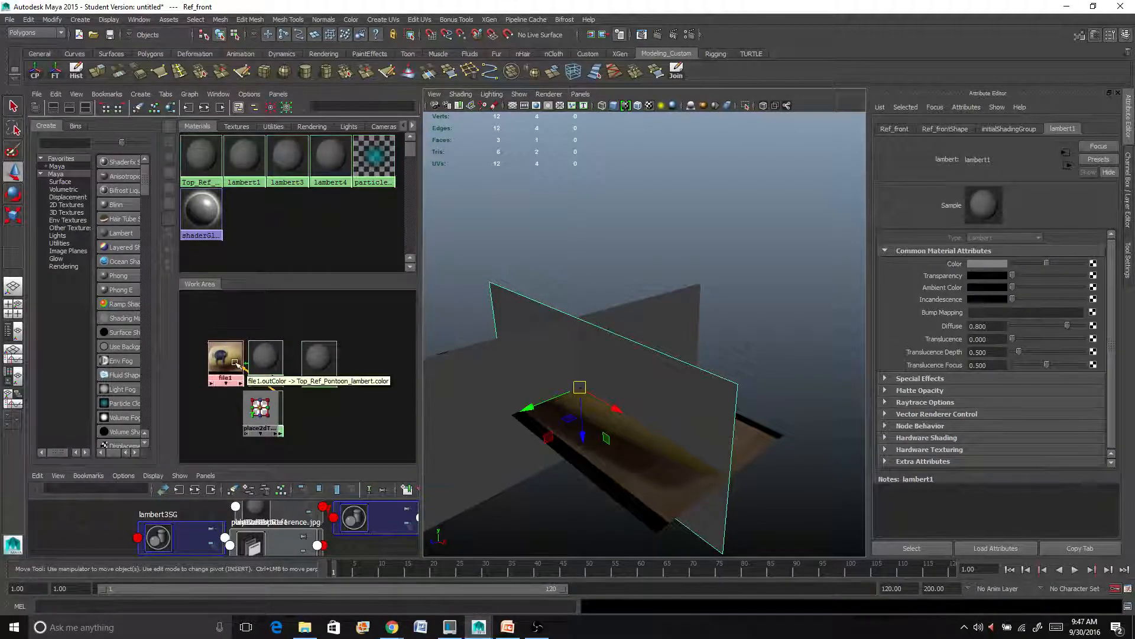
left_click_drag(228, 360, 209, 383)
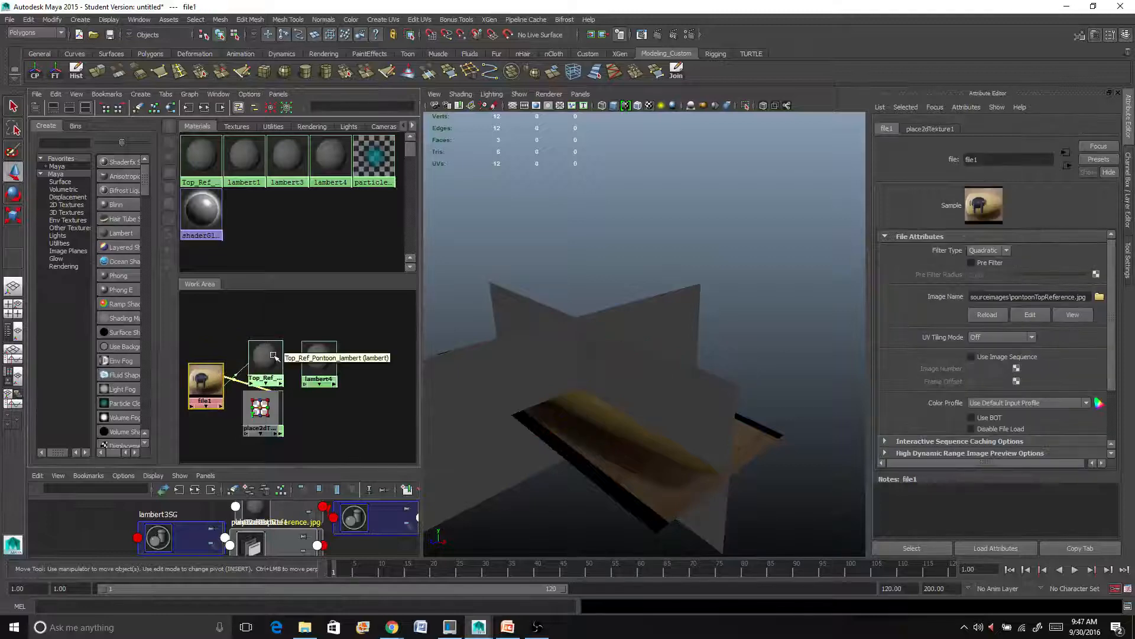
left_click_drag(274, 356, 222, 339)
left_click_drag(260, 408, 272, 362)
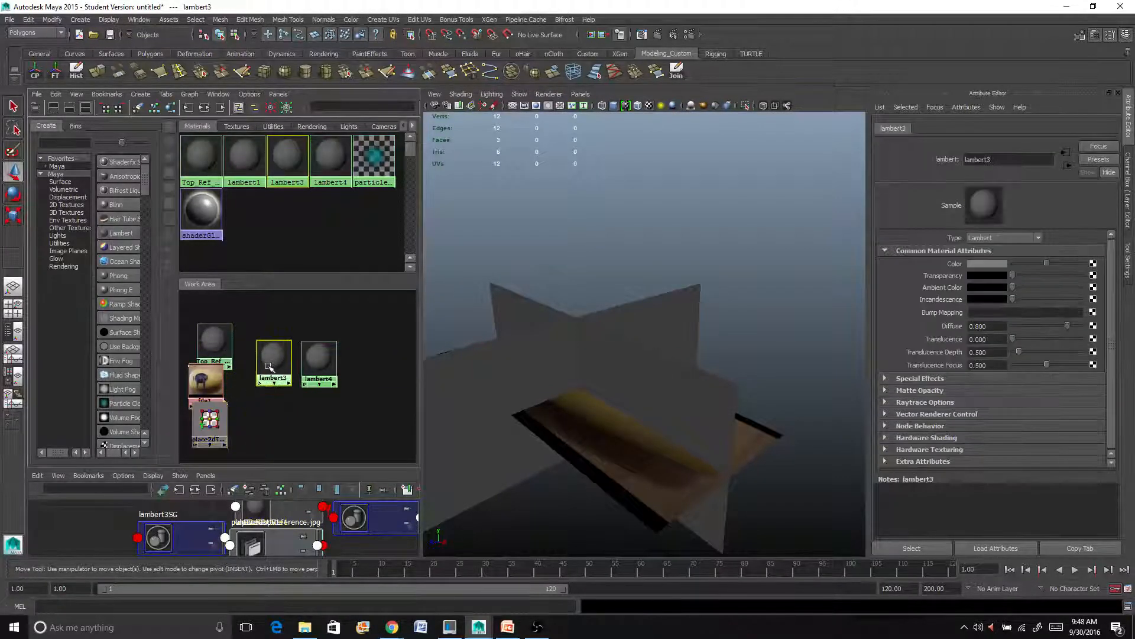
Rename the lambert3 material as Side_Pontoon_Lambert.
left_click(1003, 160)
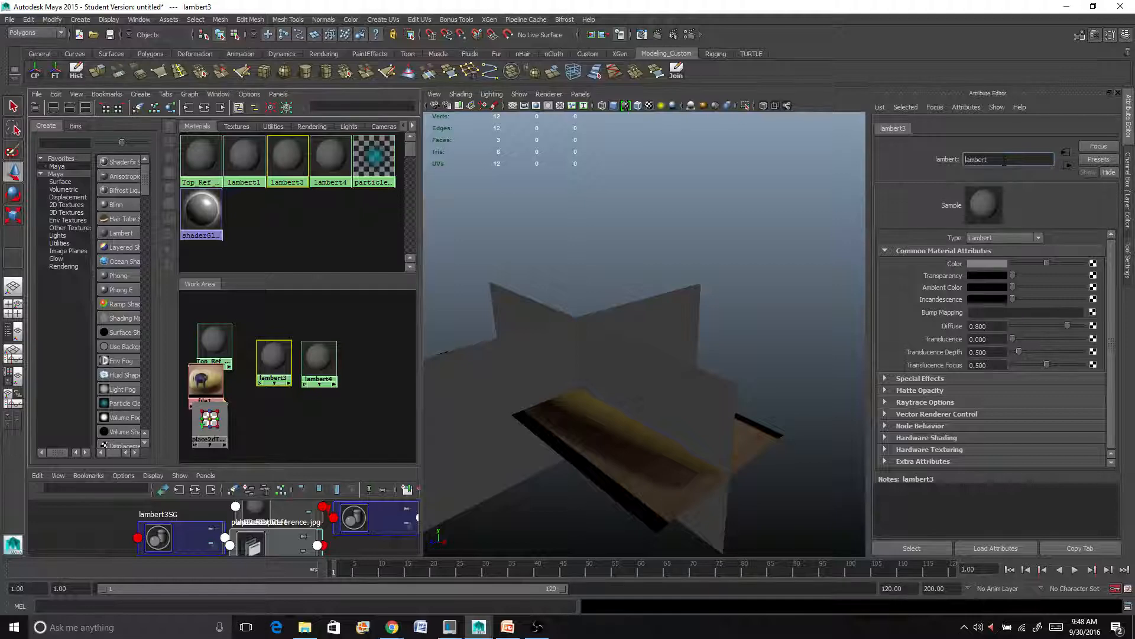
double_click(1004, 161)
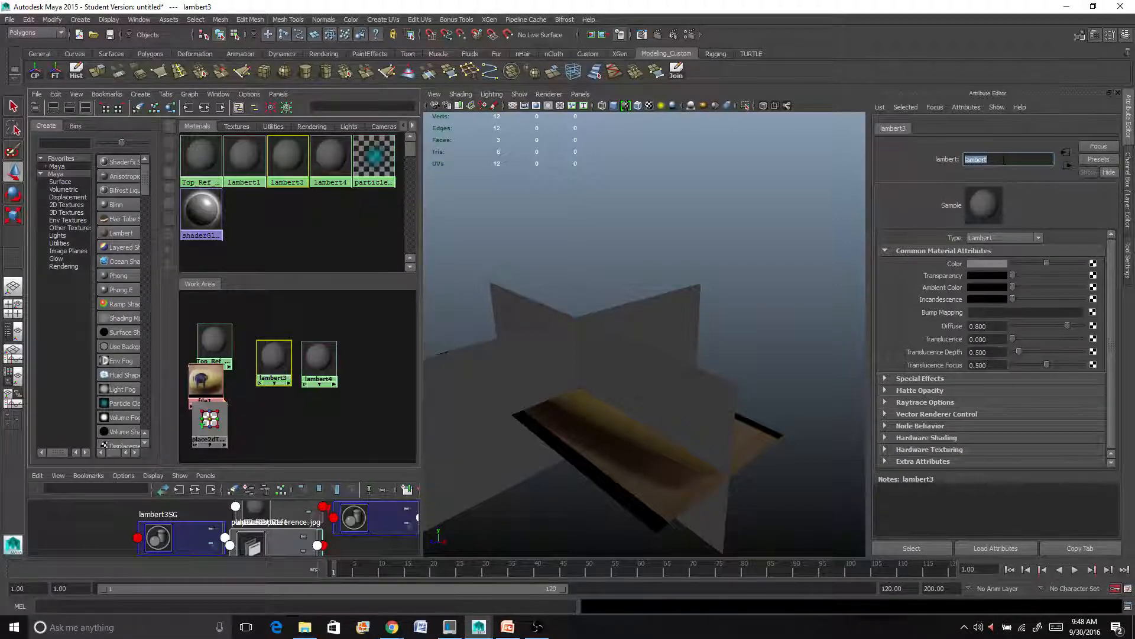
type("Side Pontoon")
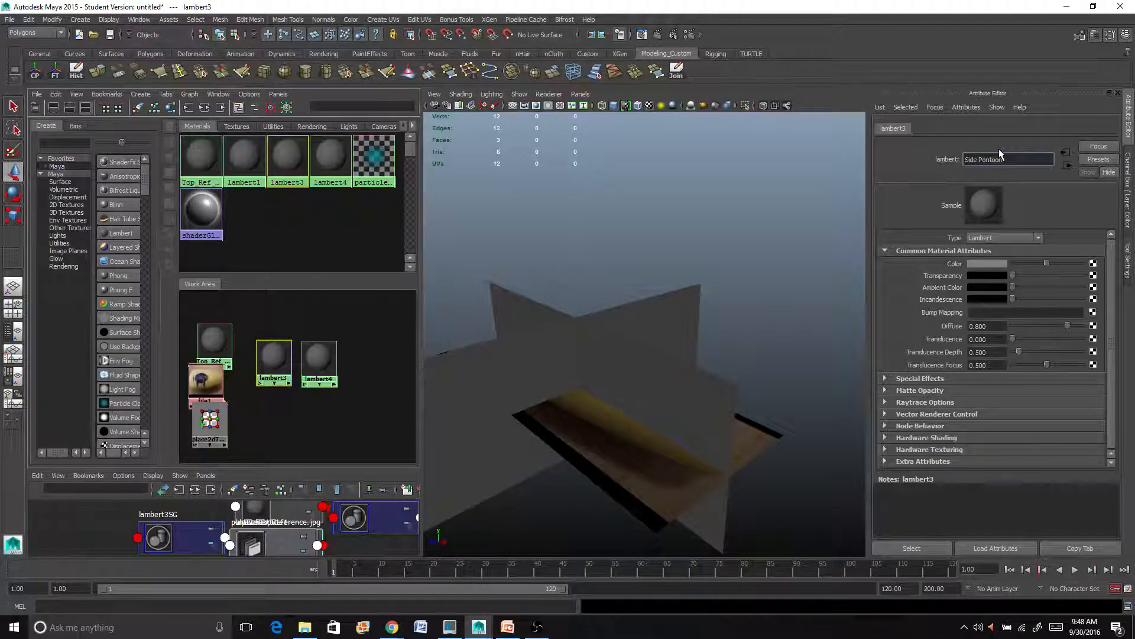
type(" Lambert")
key("Return")
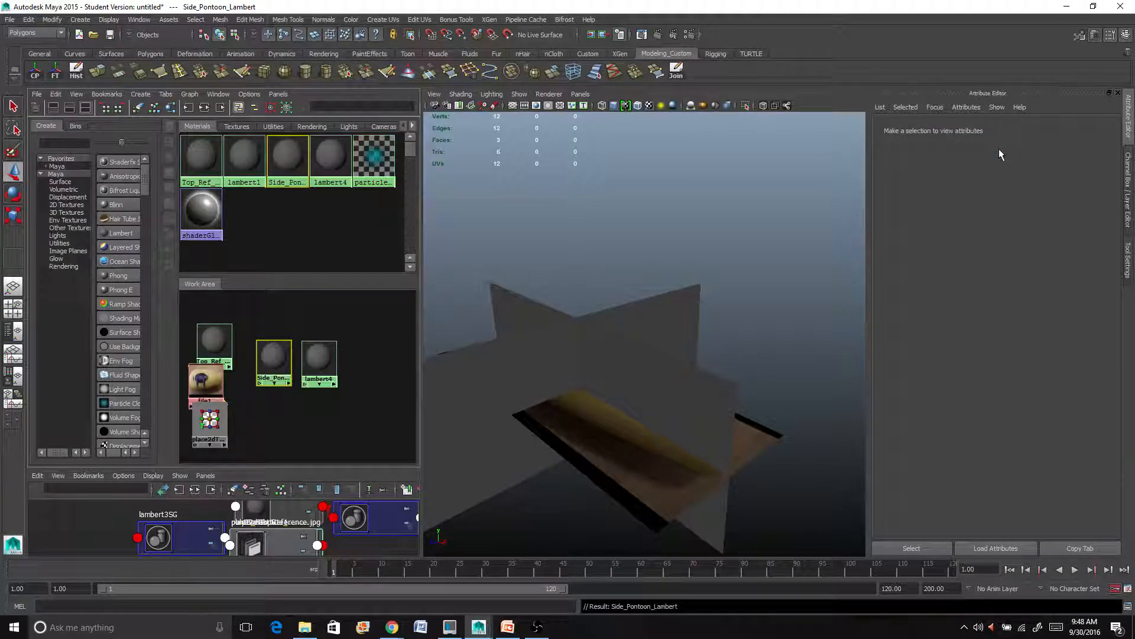
Shorten the name of the top reference material to Top_Pontoon_lambert by removing the Ref part.
left_click(208, 350)
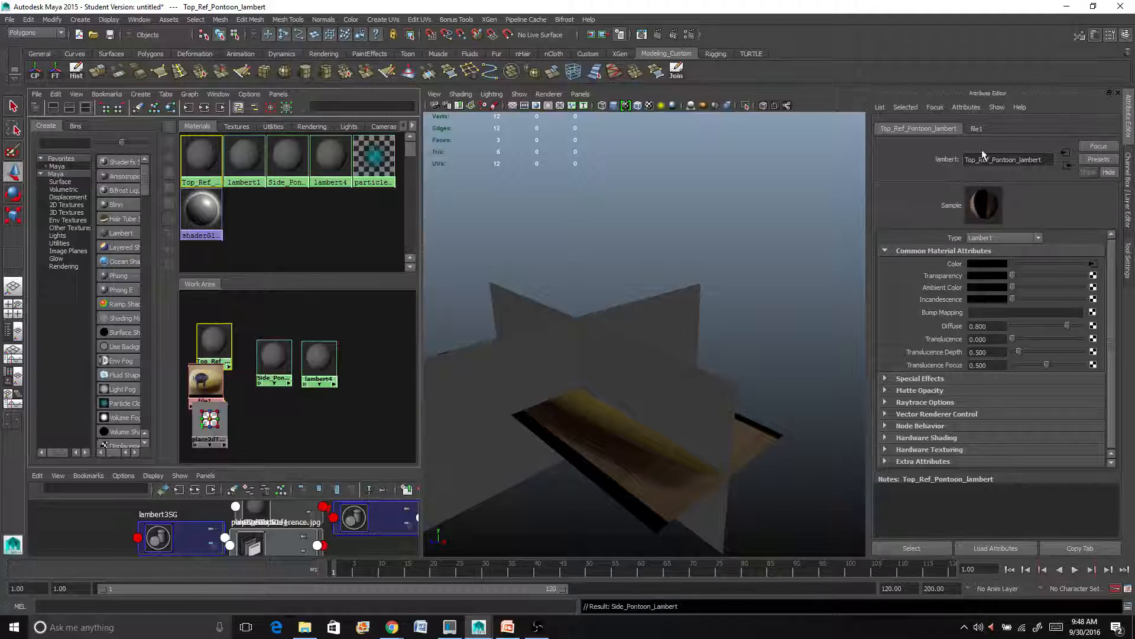
left_click(971, 160)
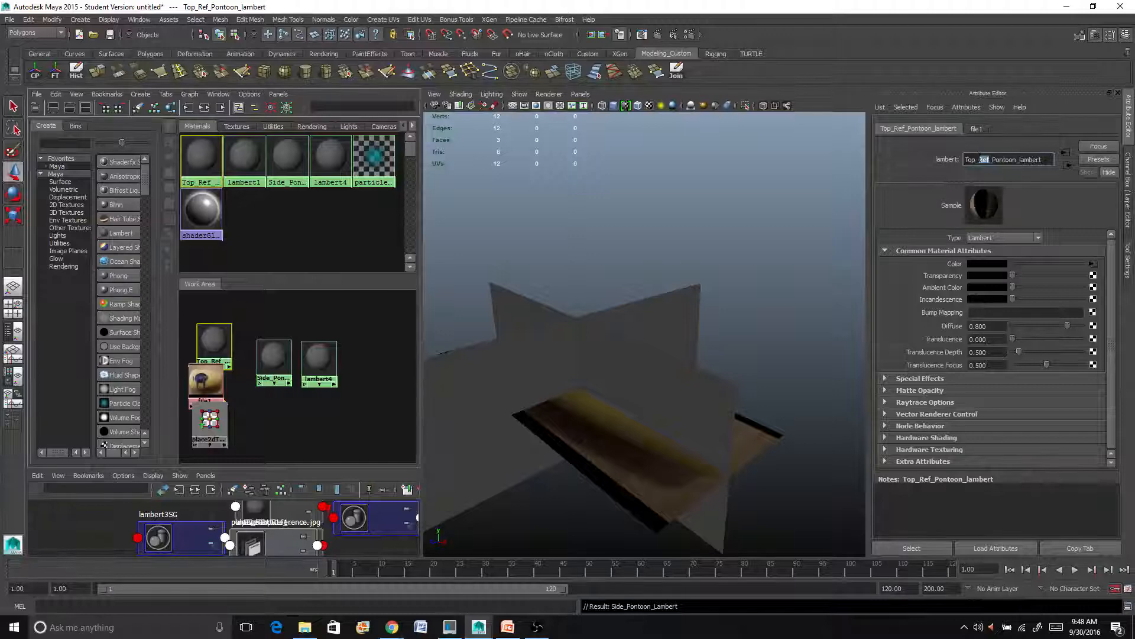
key("BackSpace")
key("BackSpace")
key("Return")
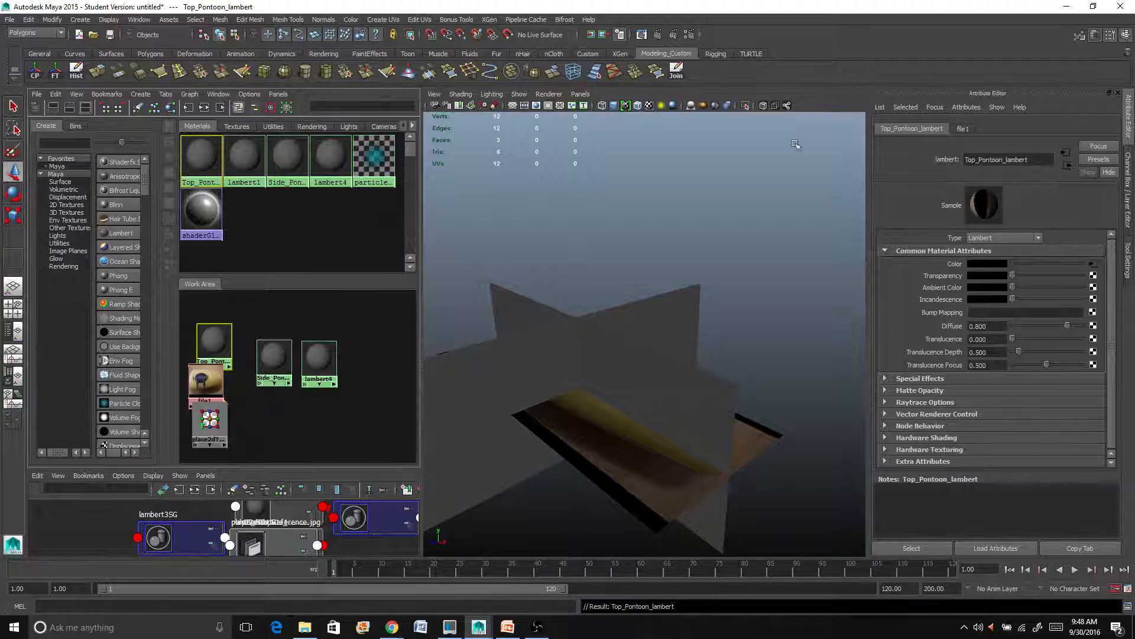
Assign the Side_Pontoon_Lambert material to the Ref_Side plane and select the plane to check its material.
left_click(278, 353)
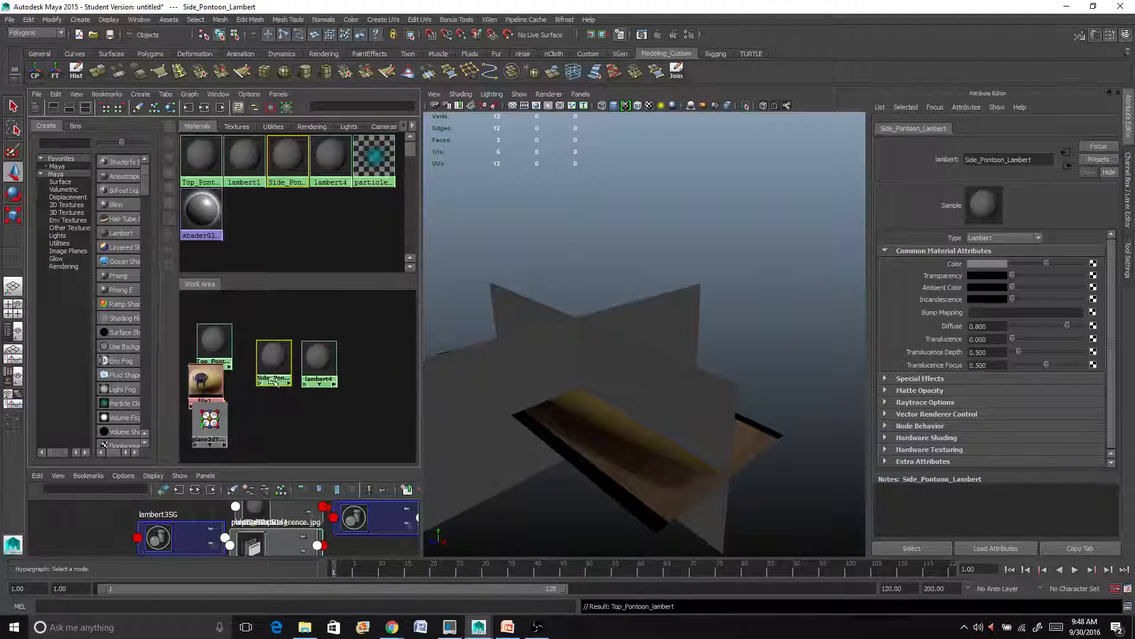
left_click(684, 397)
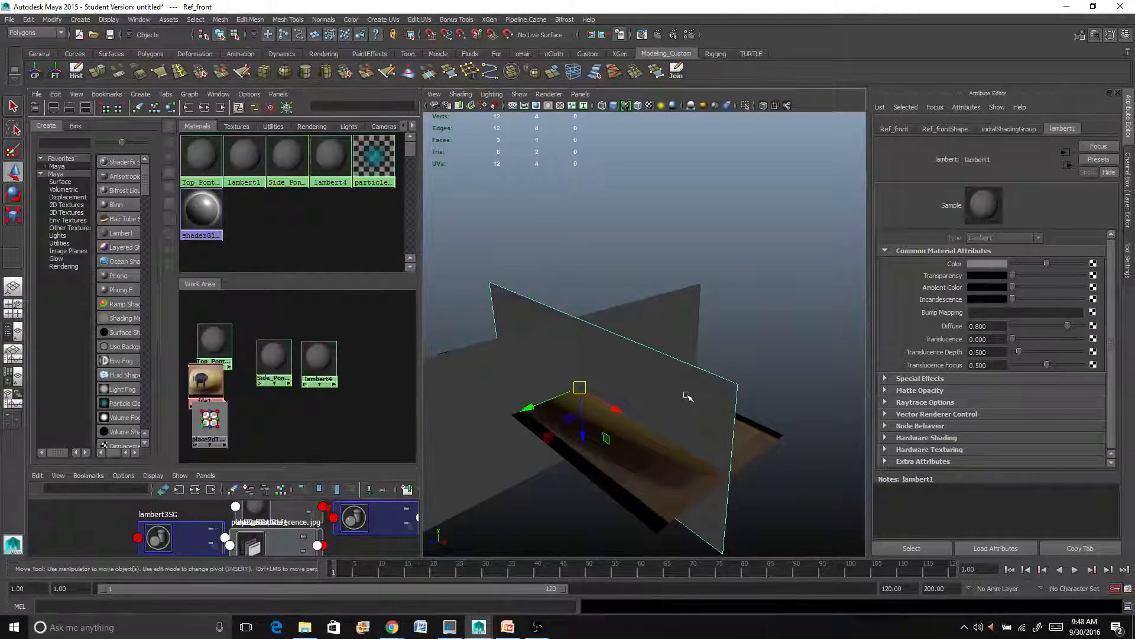
left_click(507, 384)
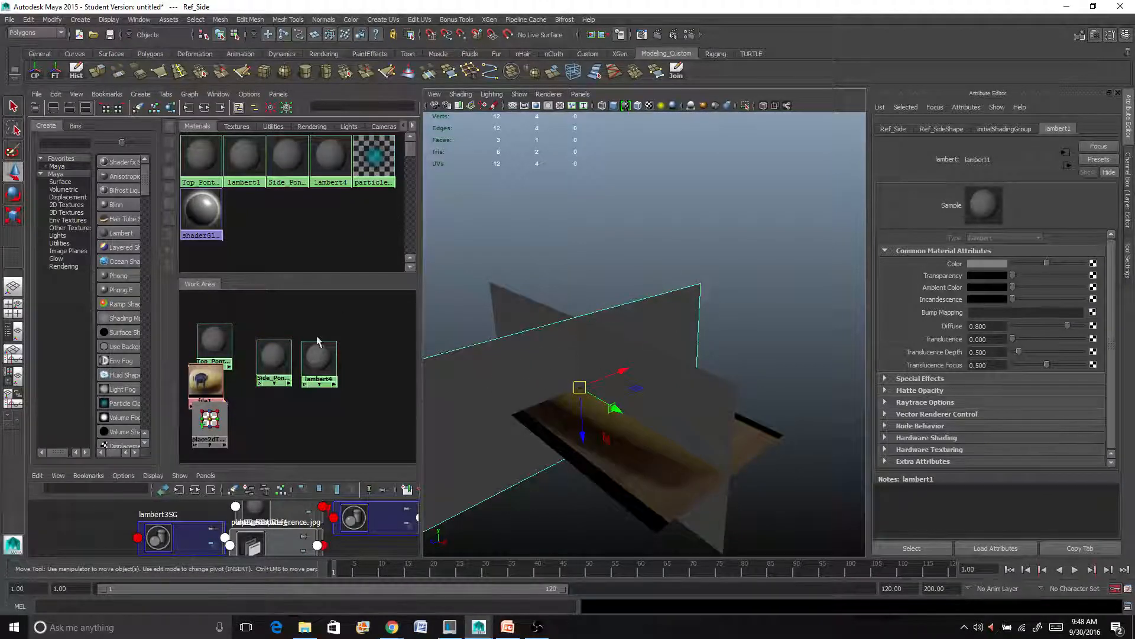
middle_click_drag(279, 357, 280, 359)
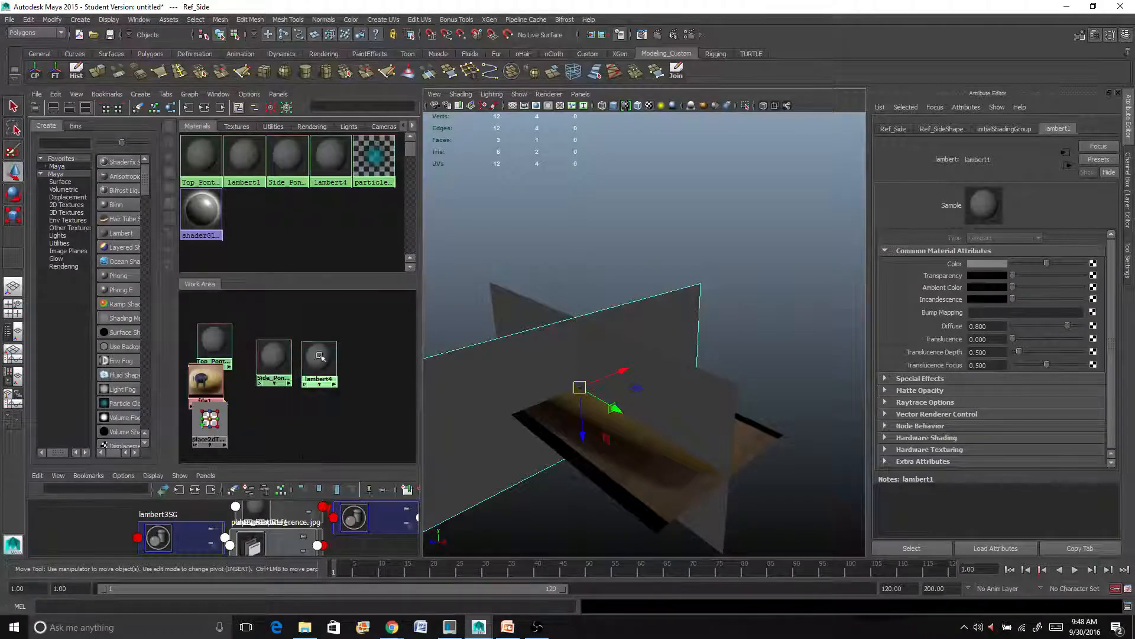
left_click(275, 358)
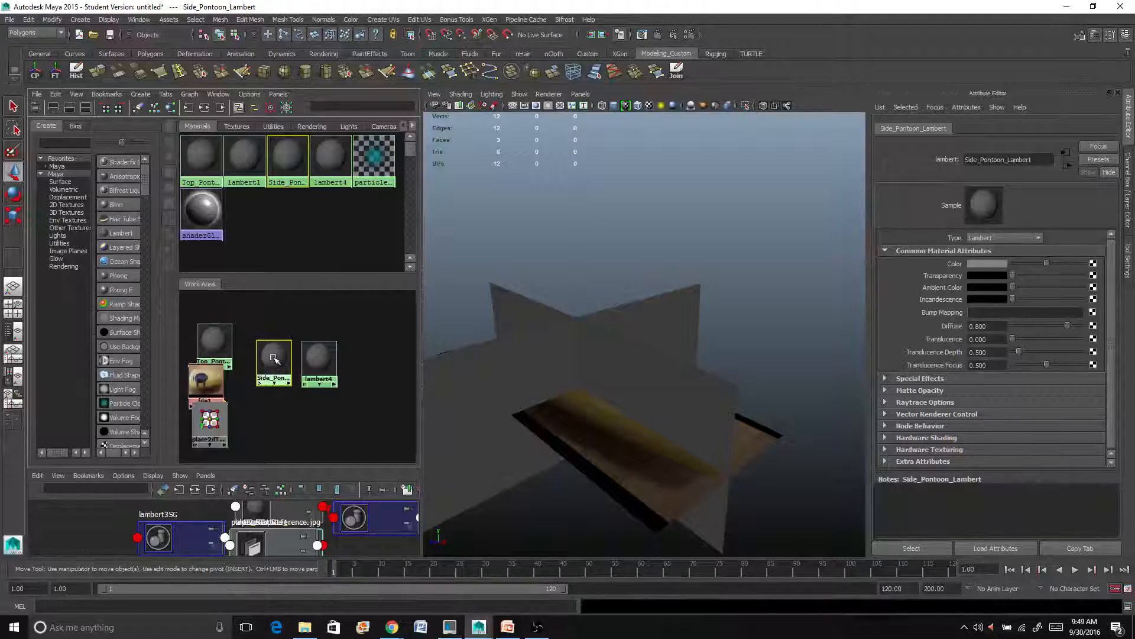
mouse_move(269, 358)
middle_mouse_down()
mouse_move(311, 355)
mouse_move(469, 390)
middle_mouse_up()
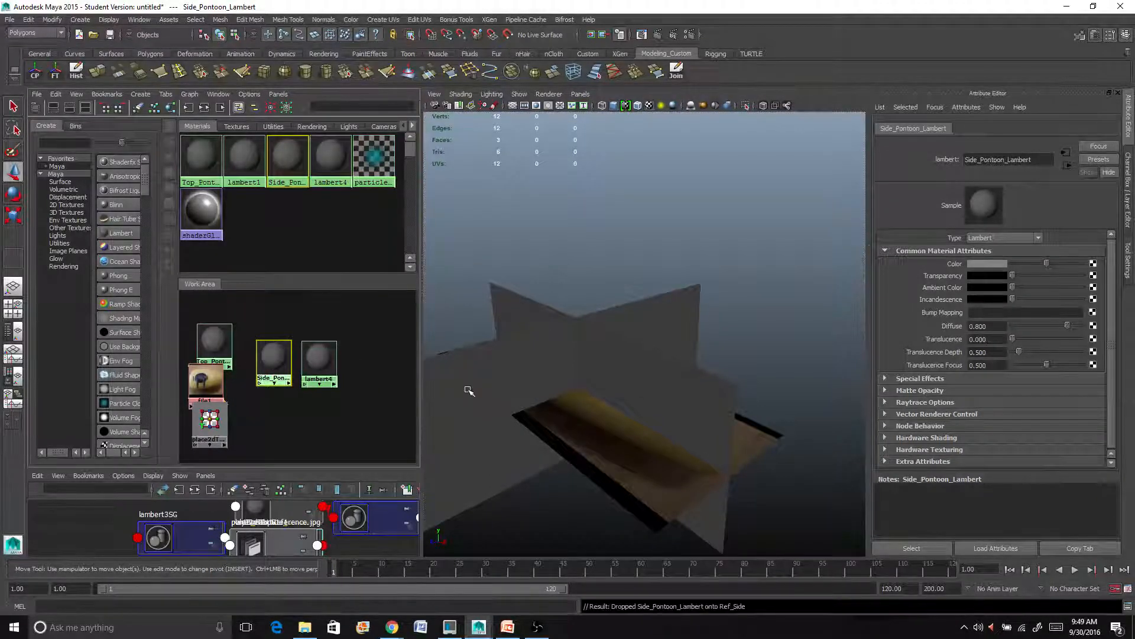
left_click(469, 390)
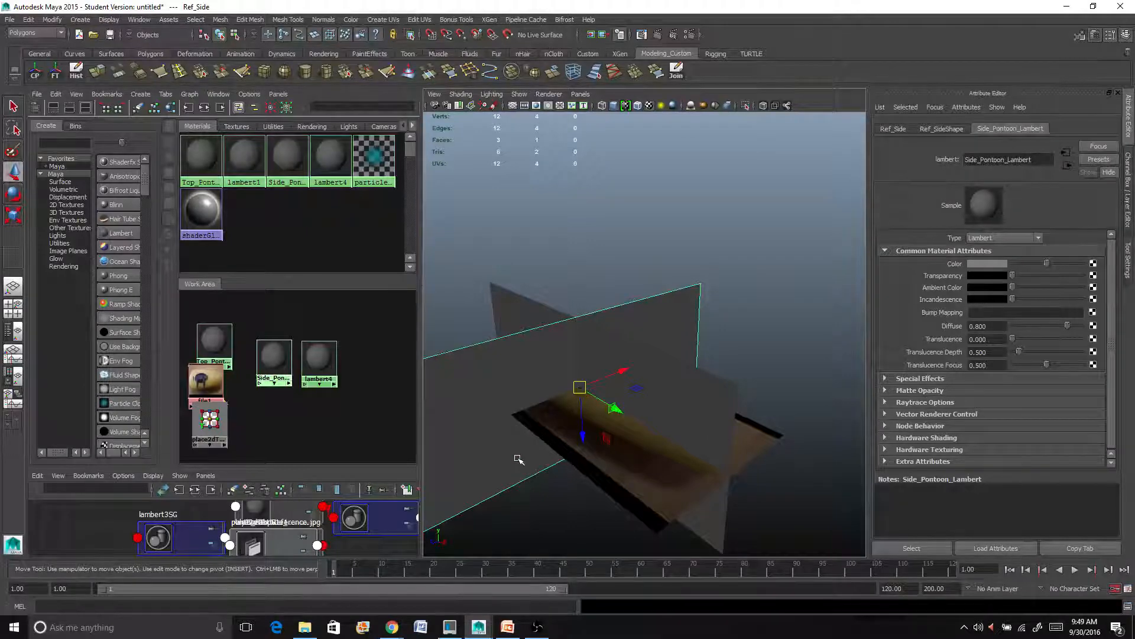
Assign the Side_Pontoon_Lambert material to the Ref_front plane as well and select that plane to check its material.
left_click_drag(609, 494, 639, 499, "alt")
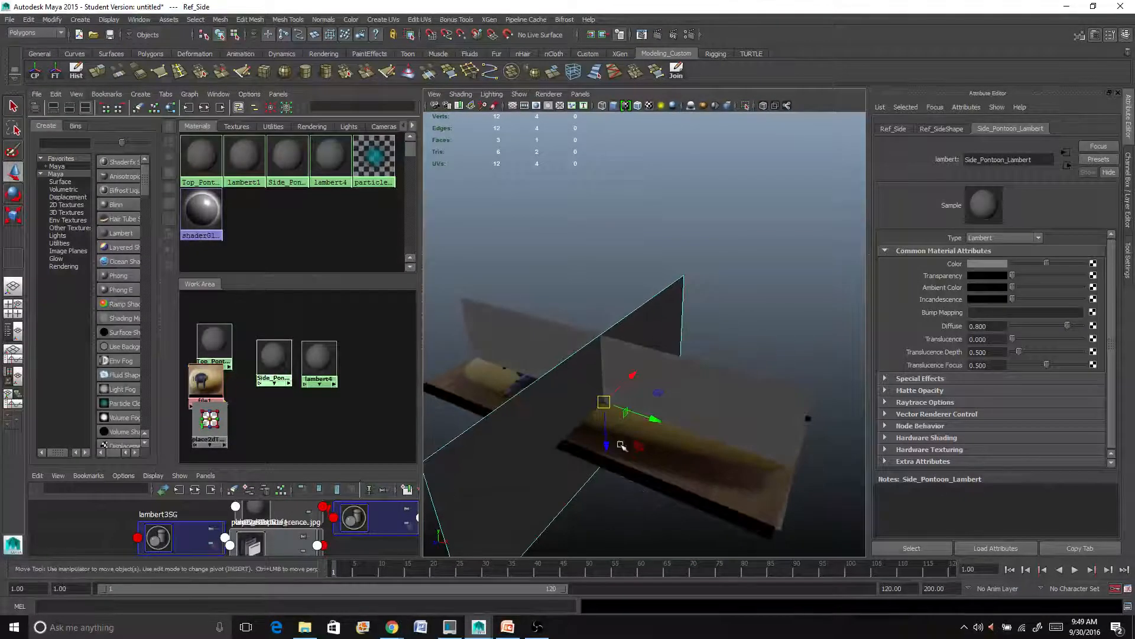
left_click(661, 374)
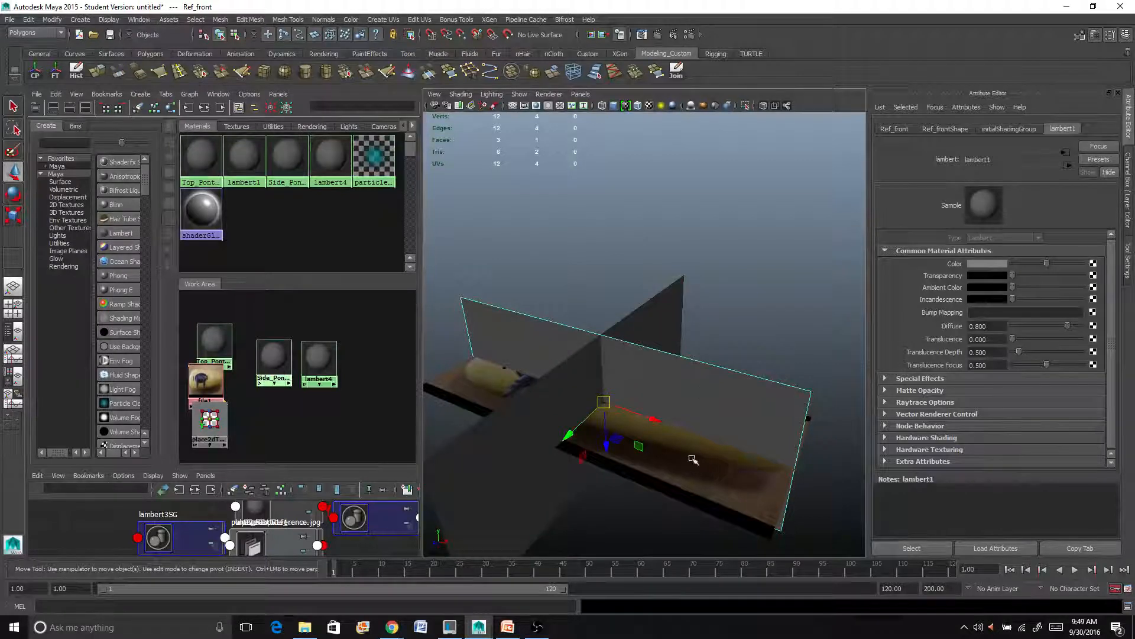
mouse_move(693, 459)
left_mouse_down("alt")
mouse_move(679, 375)
mouse_move(688, 453)
left_mouse_up("alt")
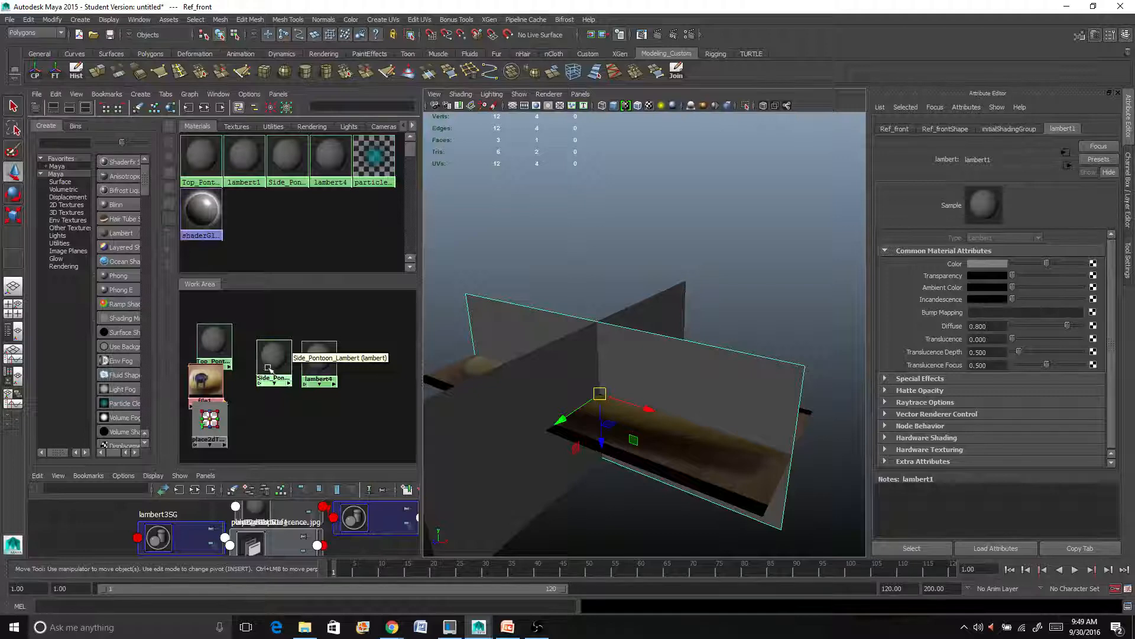
left_click(267, 367)
left_click_drag(267, 368, 267, 365)
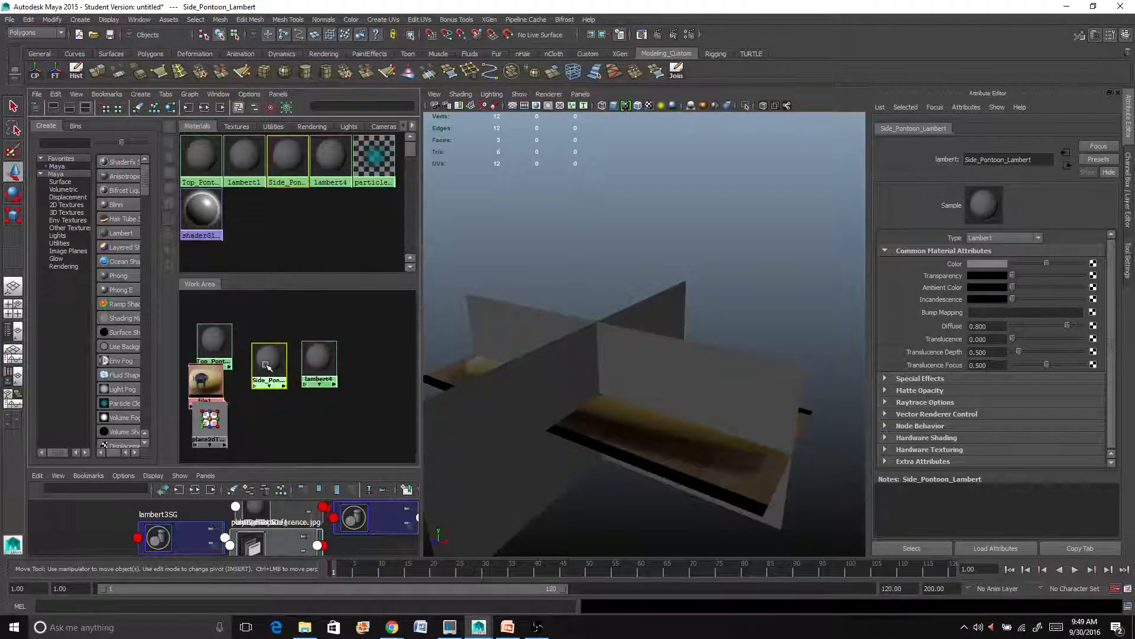
middle_click_drag(267, 366, 678, 375)
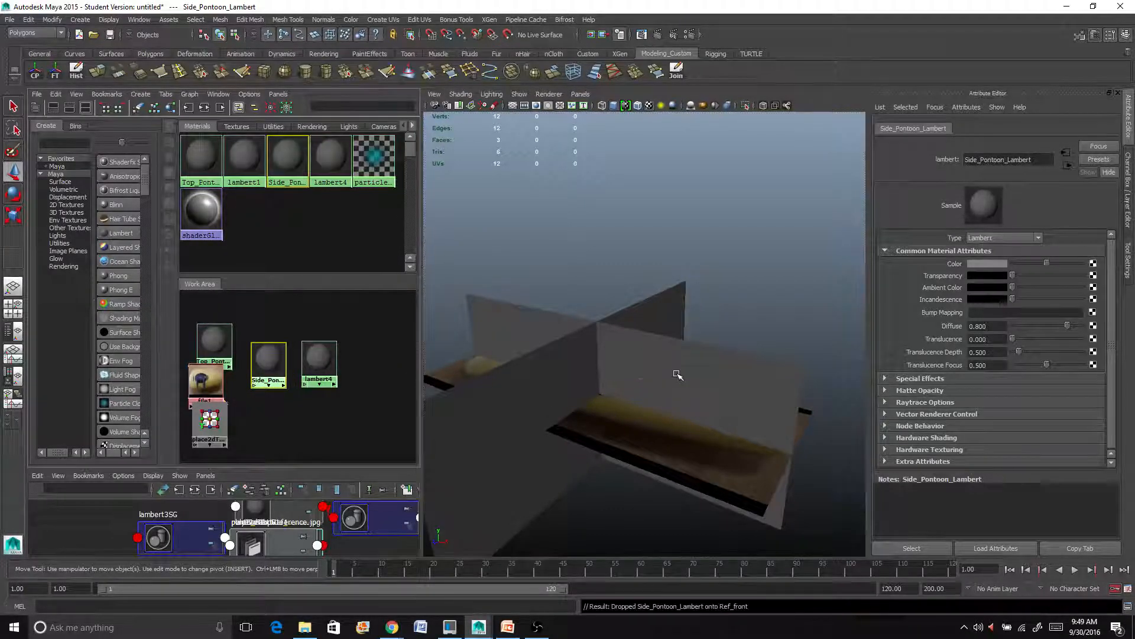
left_click(677, 375)
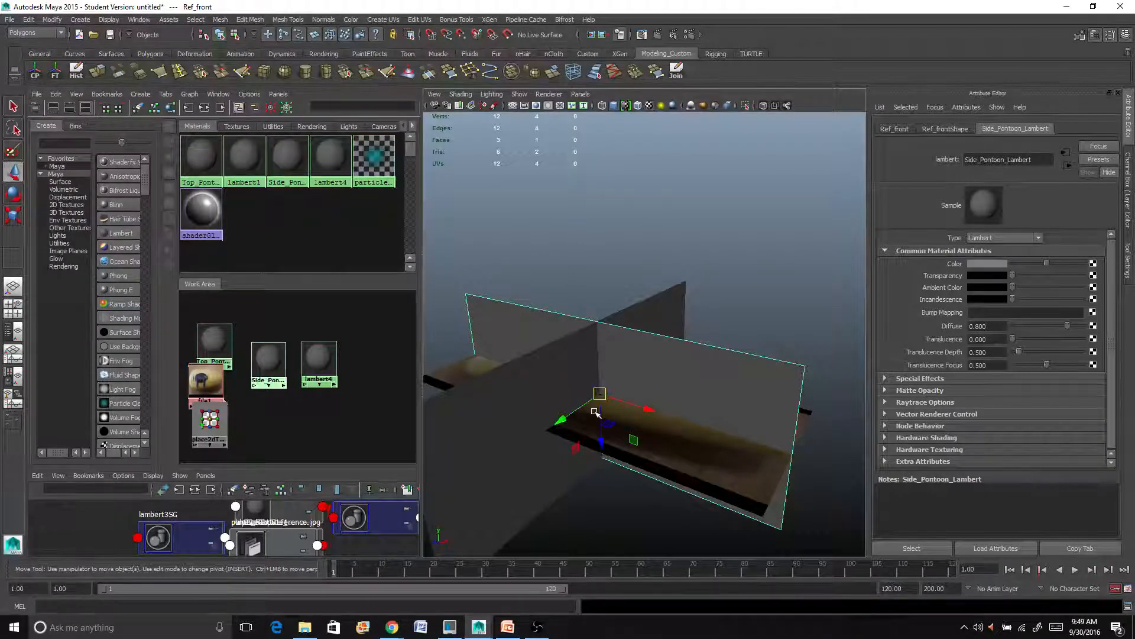
Assign the lambert4 material to the Ref_Side plane and select the plane to check its material.
left_click(490, 418)
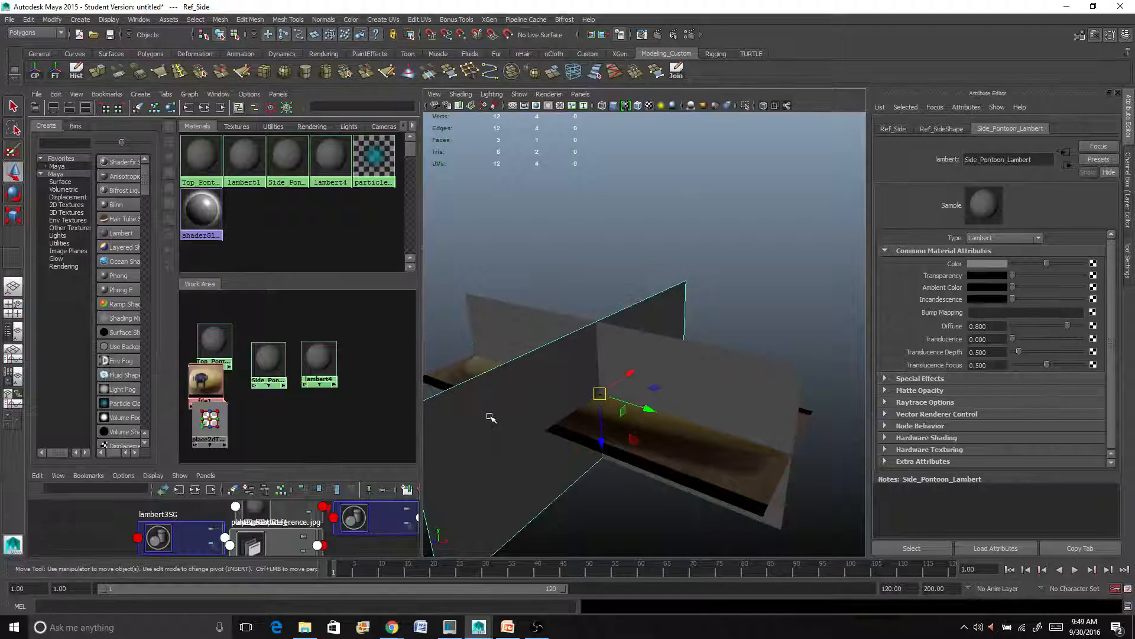
left_click(323, 356)
middle_click_drag(324, 356, 527, 413)
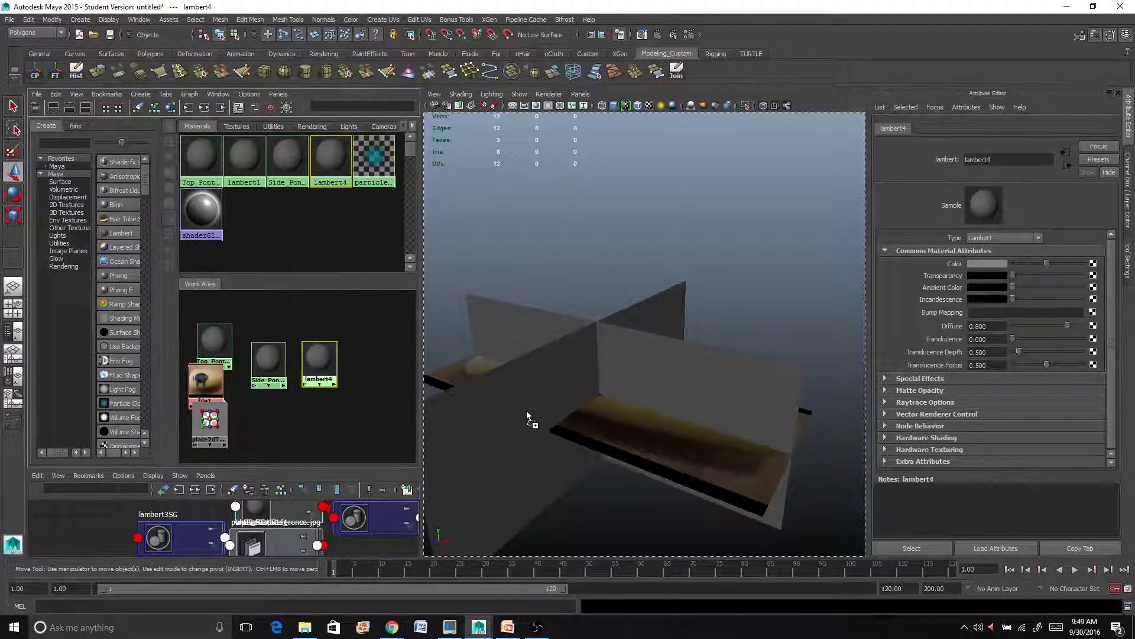
left_click(505, 435)
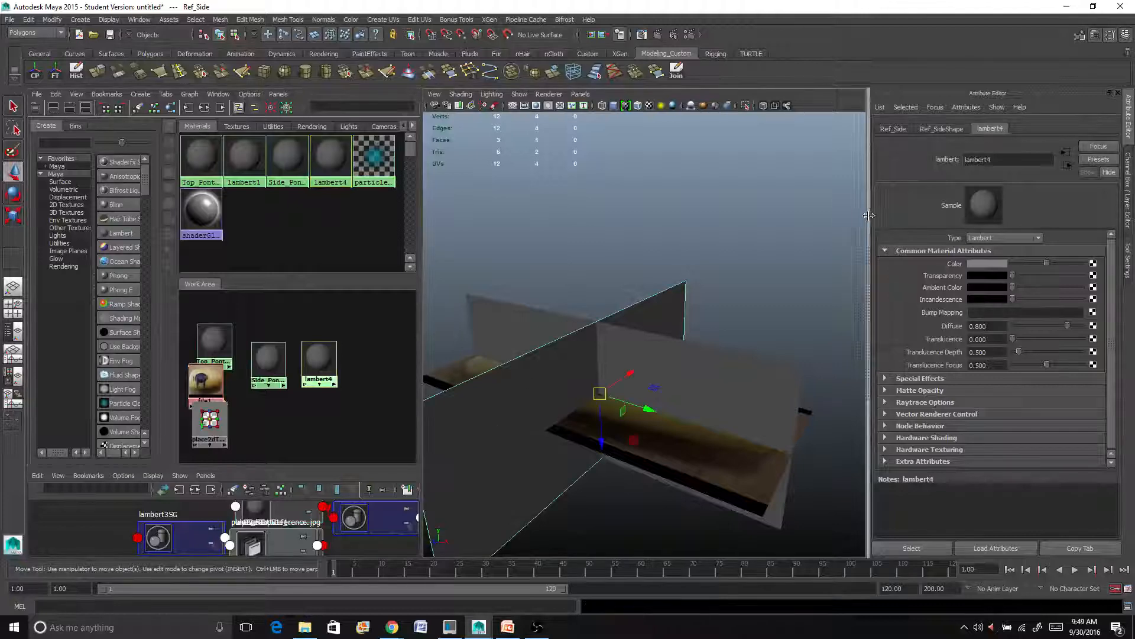
Rename the lambert4 material as Front_Pontoon_lambert.
left_click(319, 362)
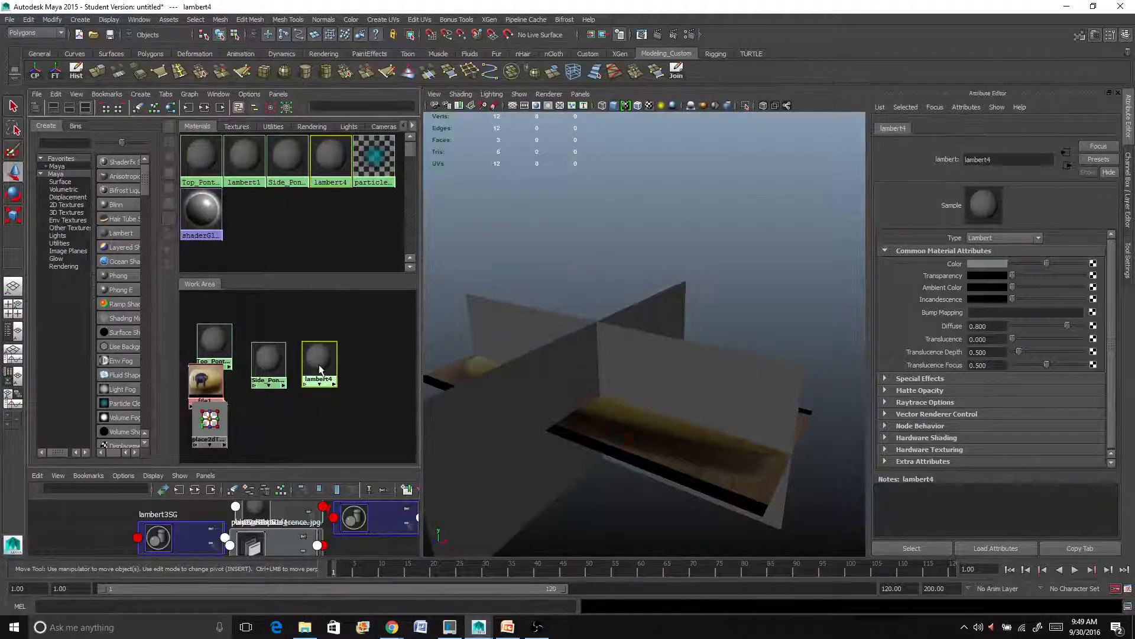
left_click(1020, 155)
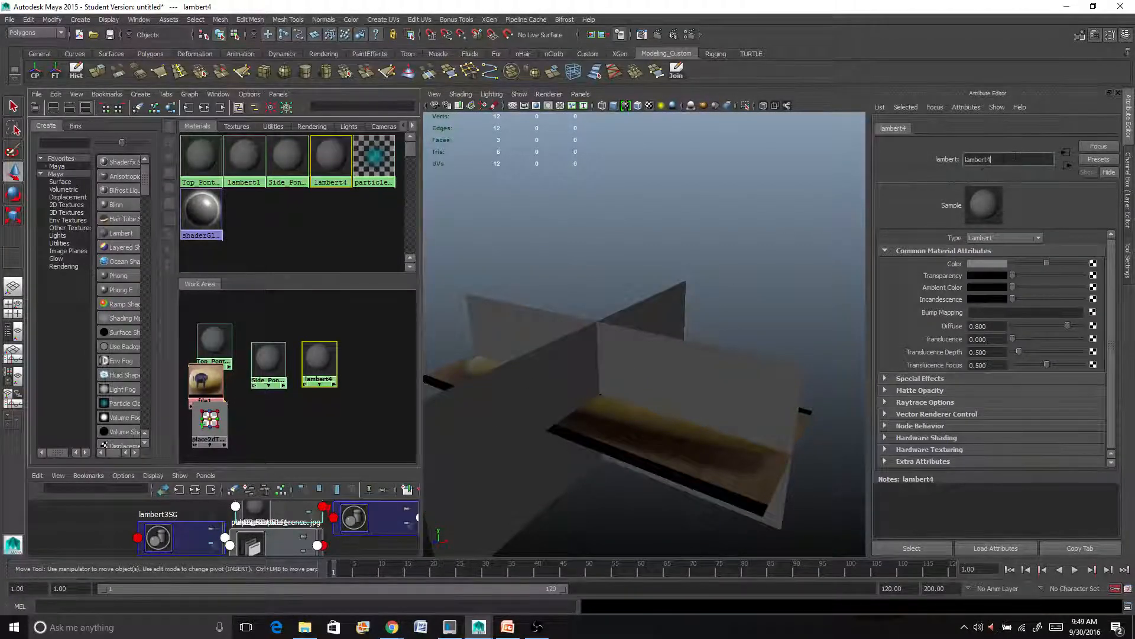
key("BackSpace")
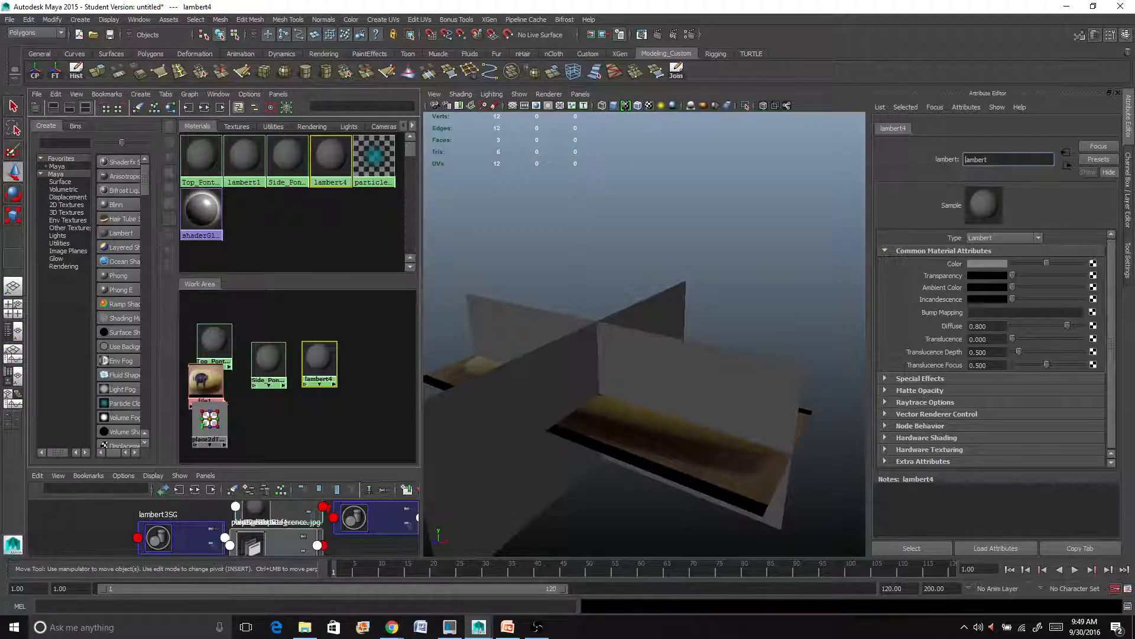
type("Front ")
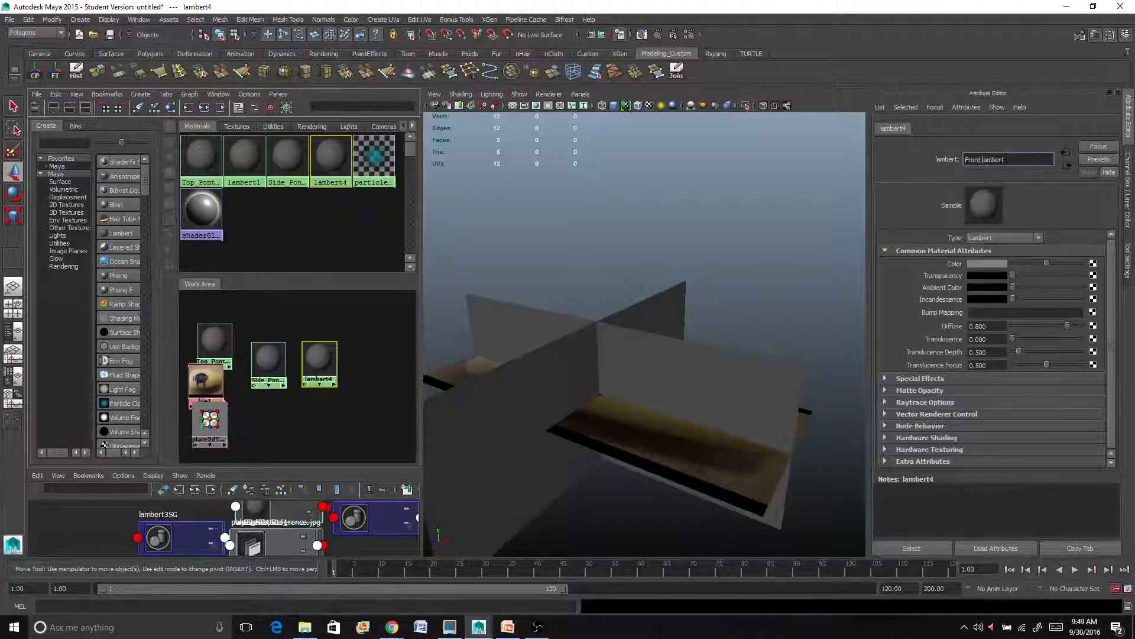
type("Pat")
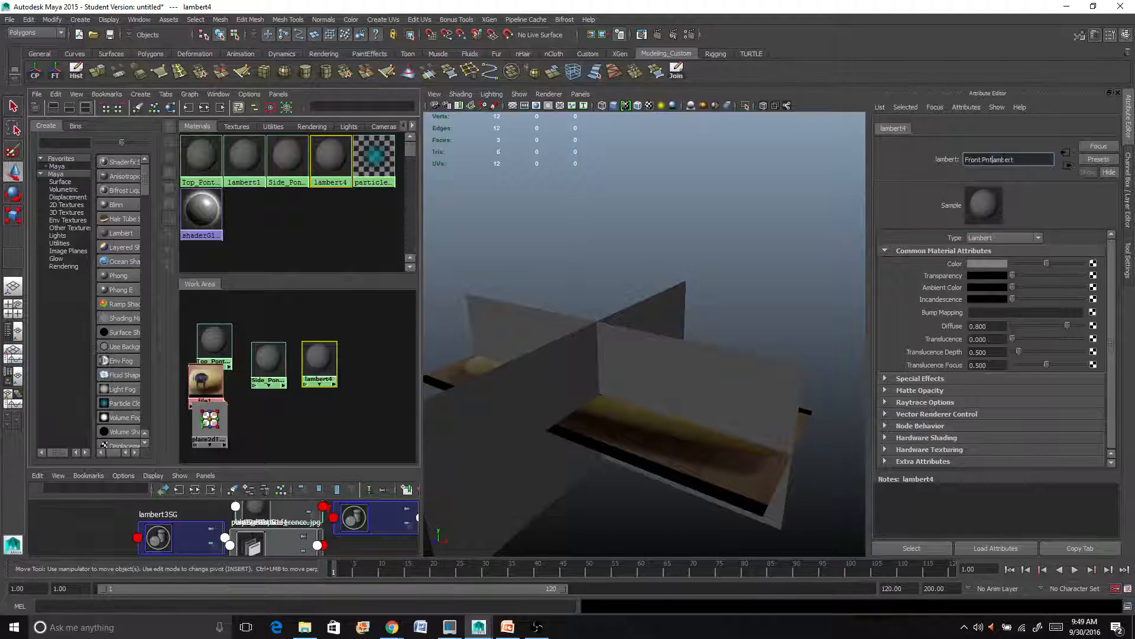
type("o")
type("oon")
key("Return")
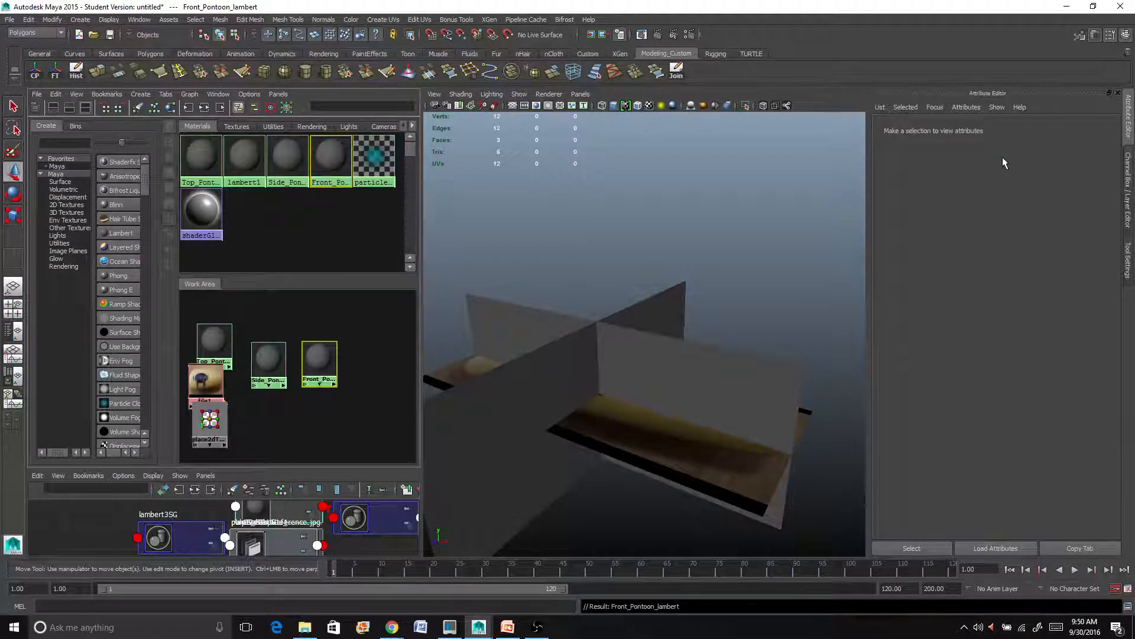
Rename the Ref_front plane as Ref_Side_Pontoon.
left_click(670, 368)
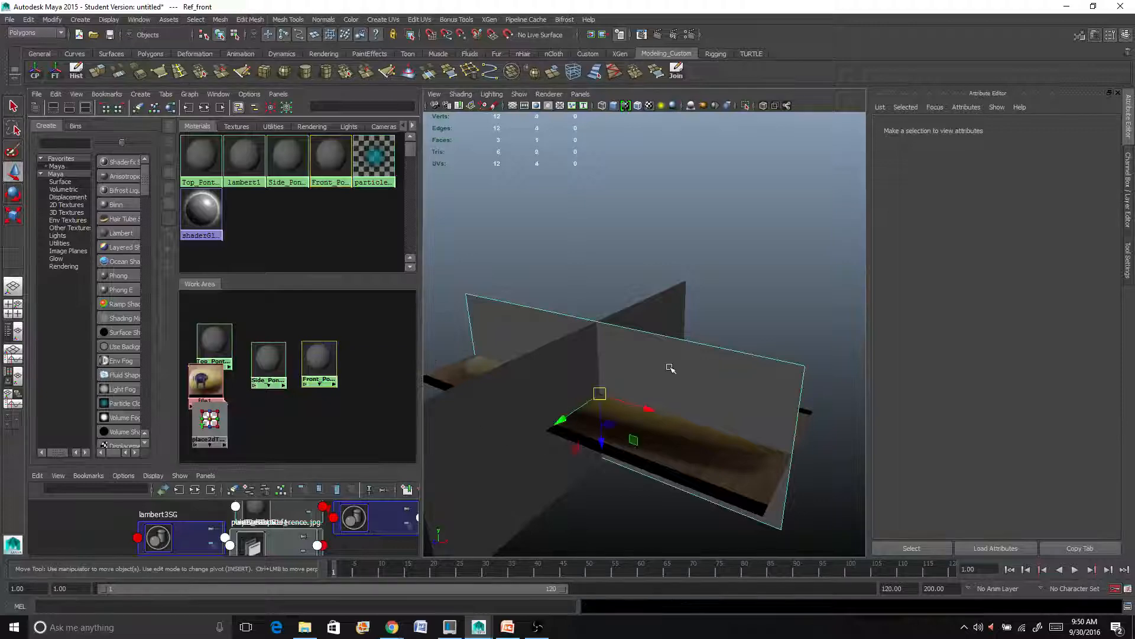
left_click_drag(609, 215, 536, 157, "alt")
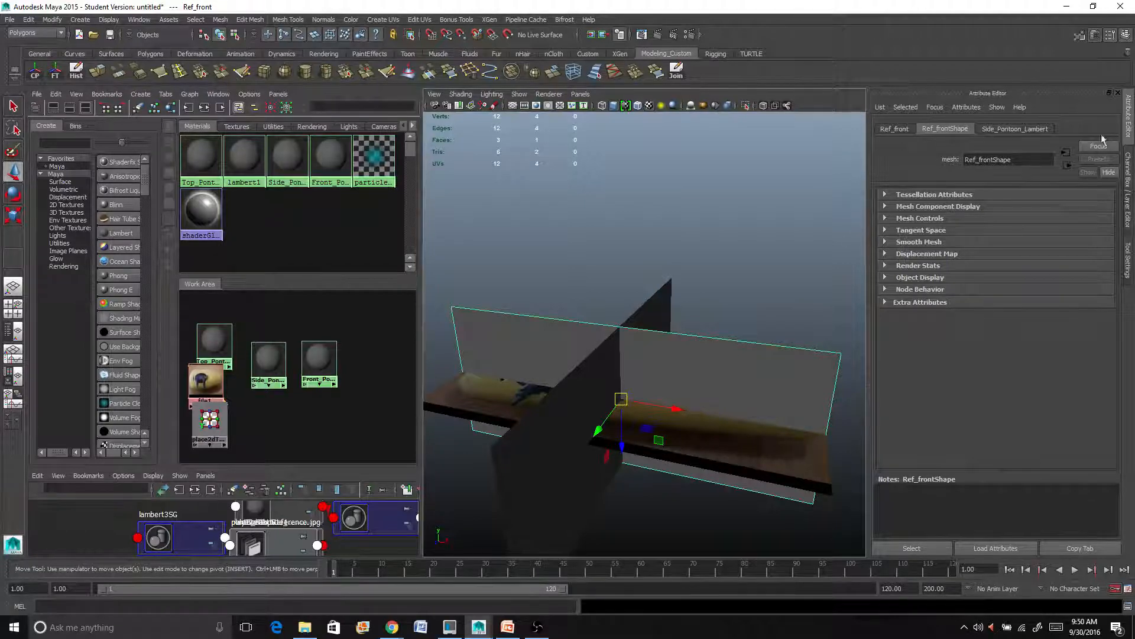
left_click(1129, 177)
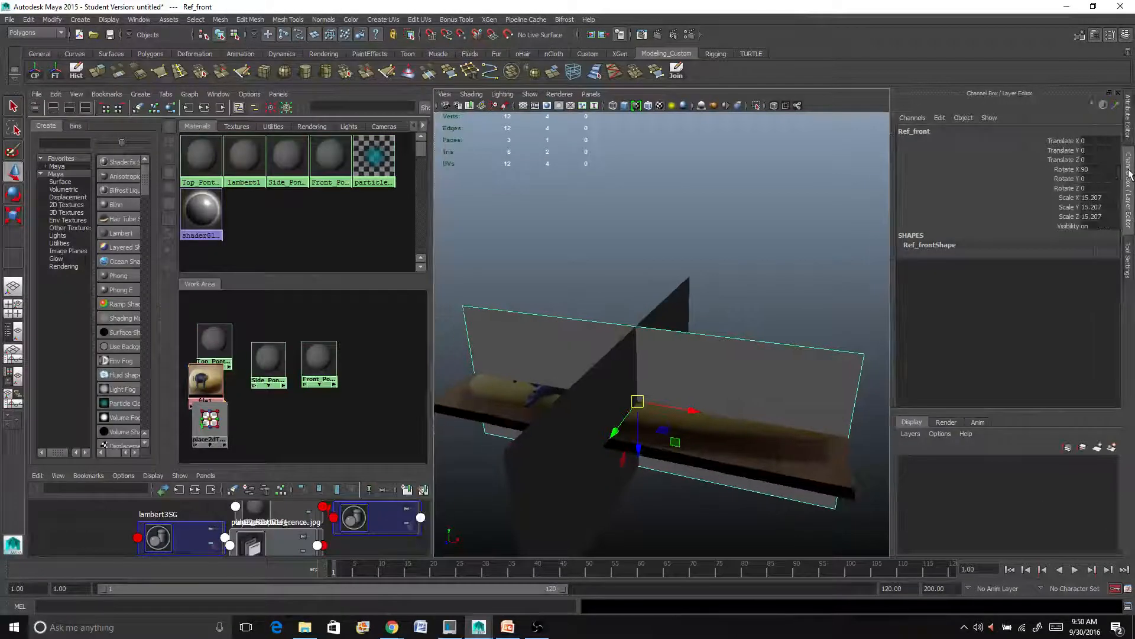
left_click(933, 133)
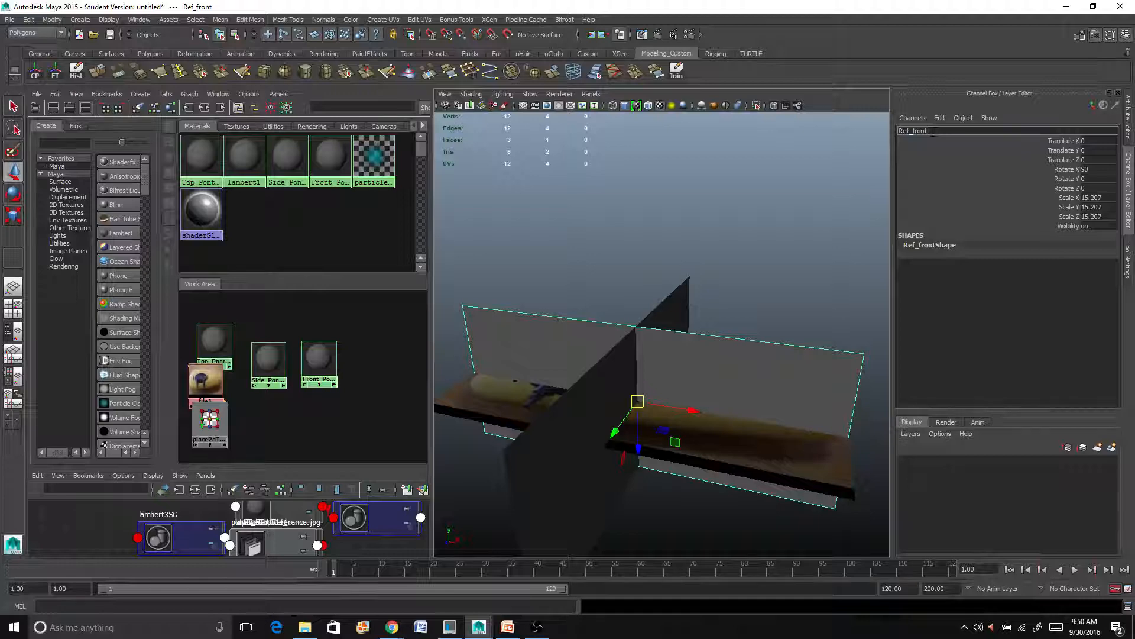
key("BackSpace")
type("Side_")
type(" Pontoo")
type("n")
key("Return")
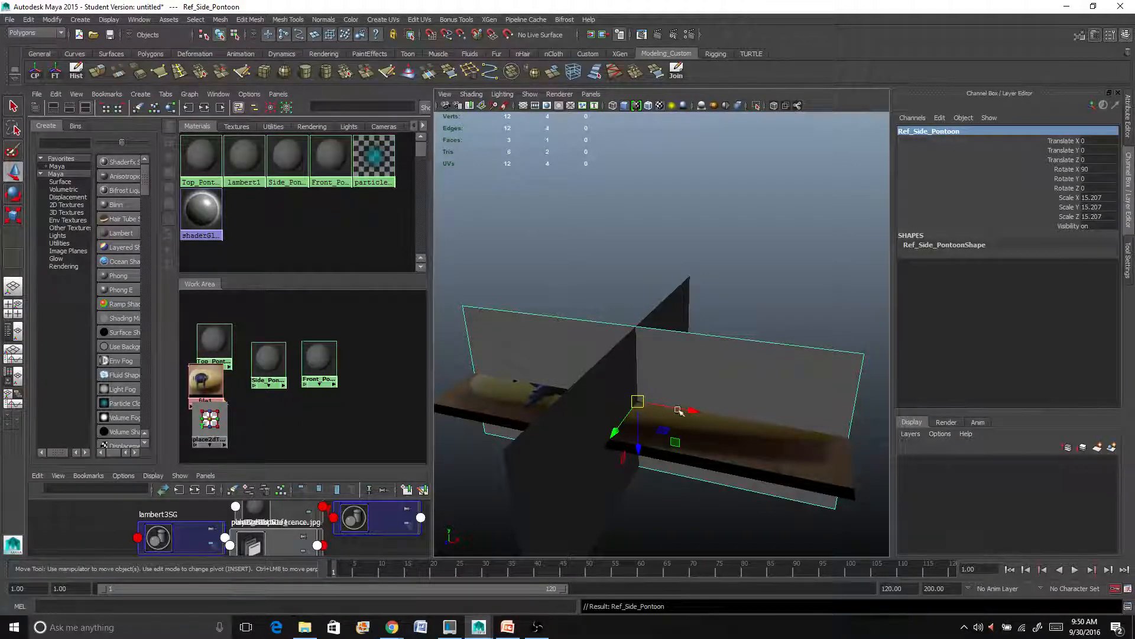
Rename the Ref_Side plane as Ref_Front_Pontoon.
left_click(593, 452)
double_click(914, 130)
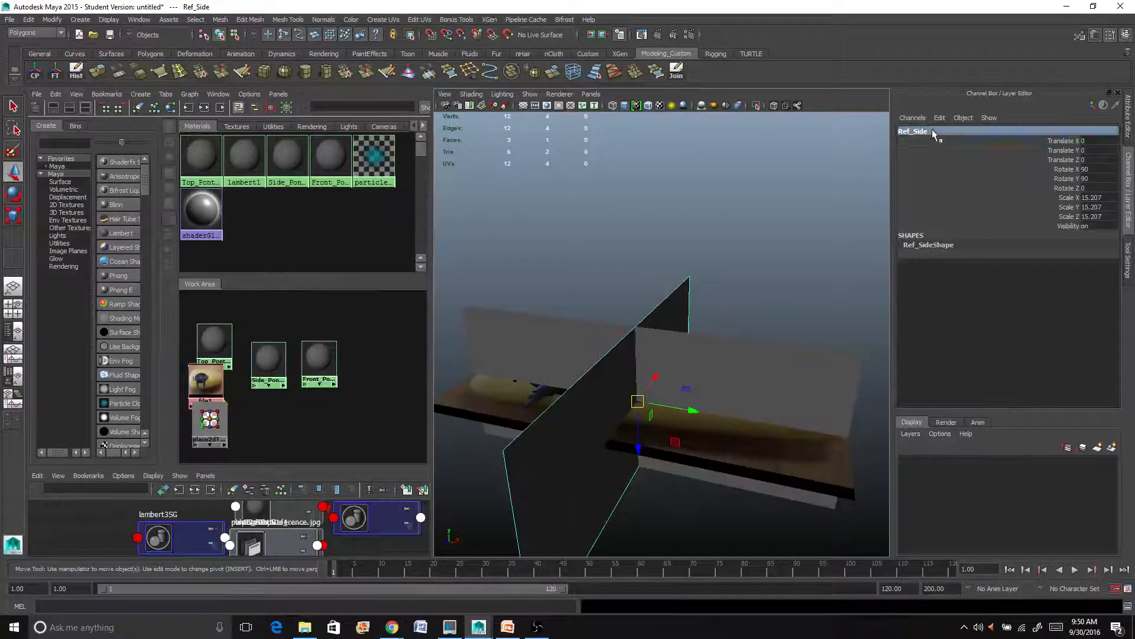
left_click_drag(925, 131, 916, 133)
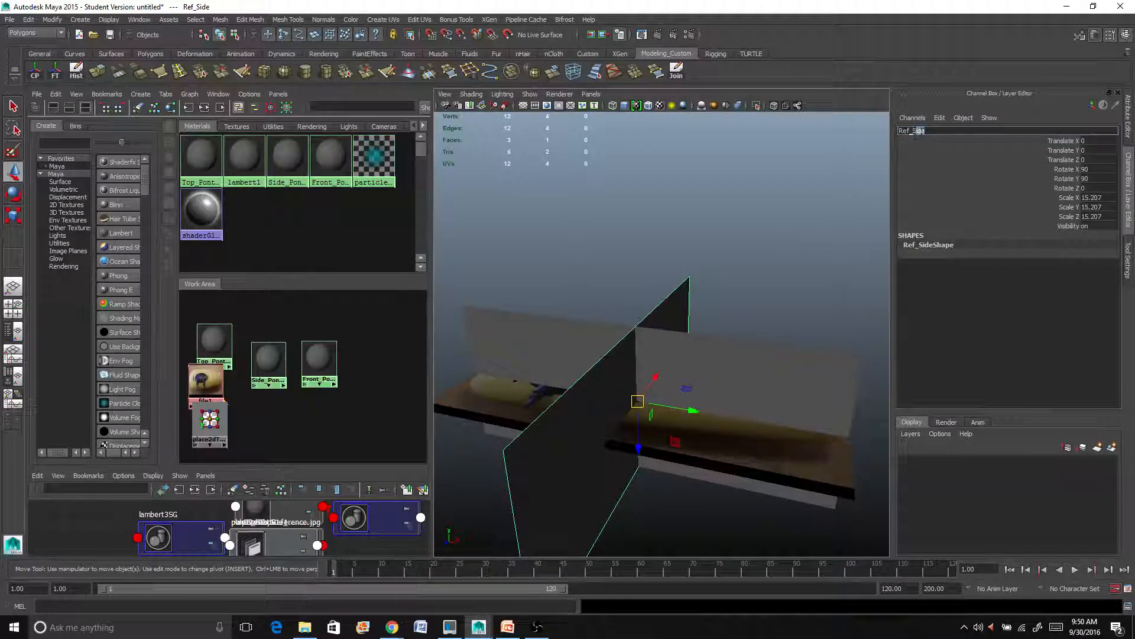
type("h")
type("ront_P")
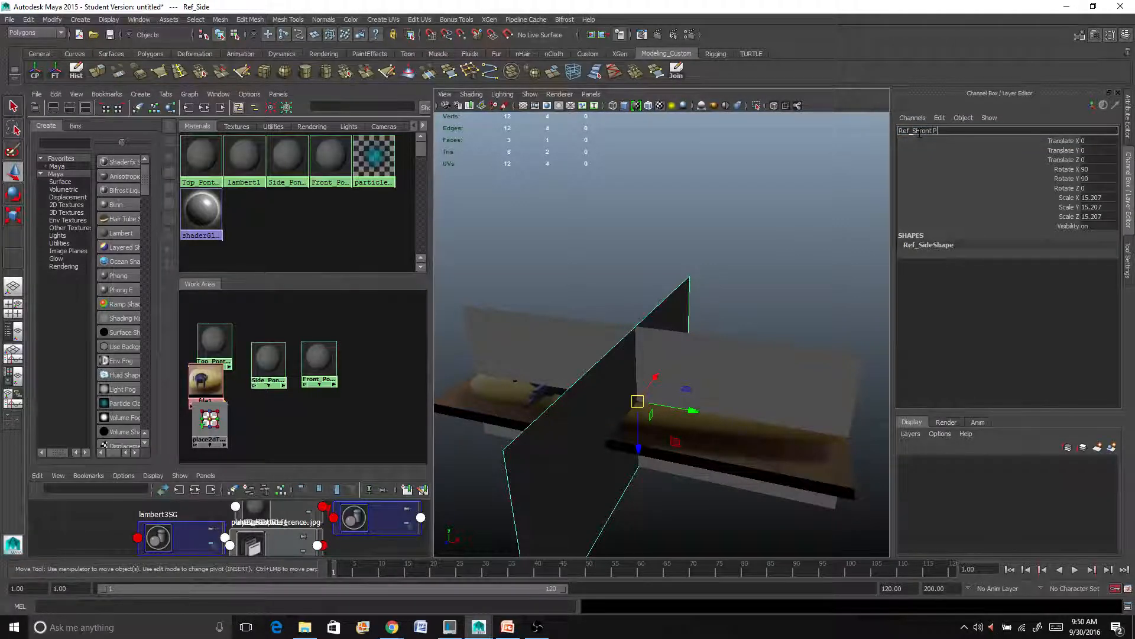
type("ontoon")
key("Return")
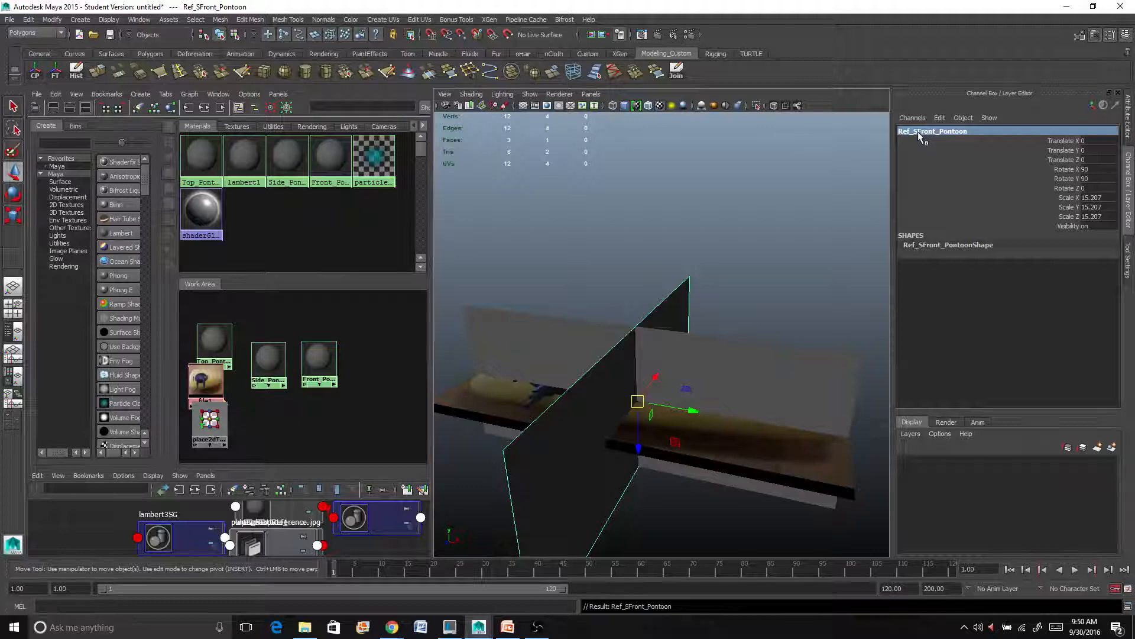
left_click(919, 133)
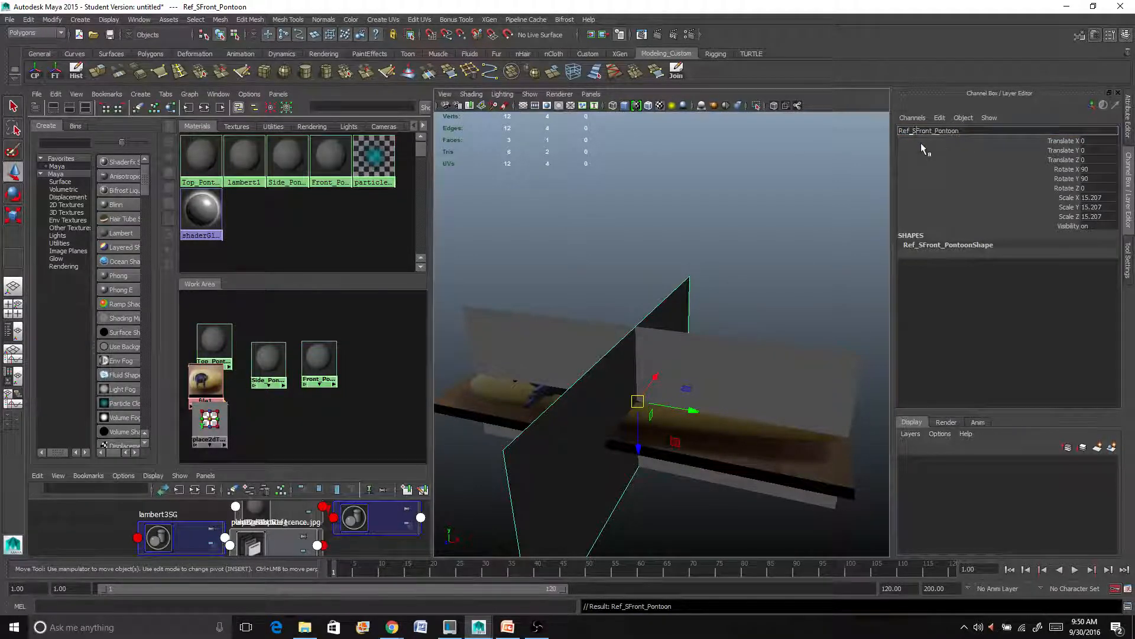
key("BackSpace")
key("Return")
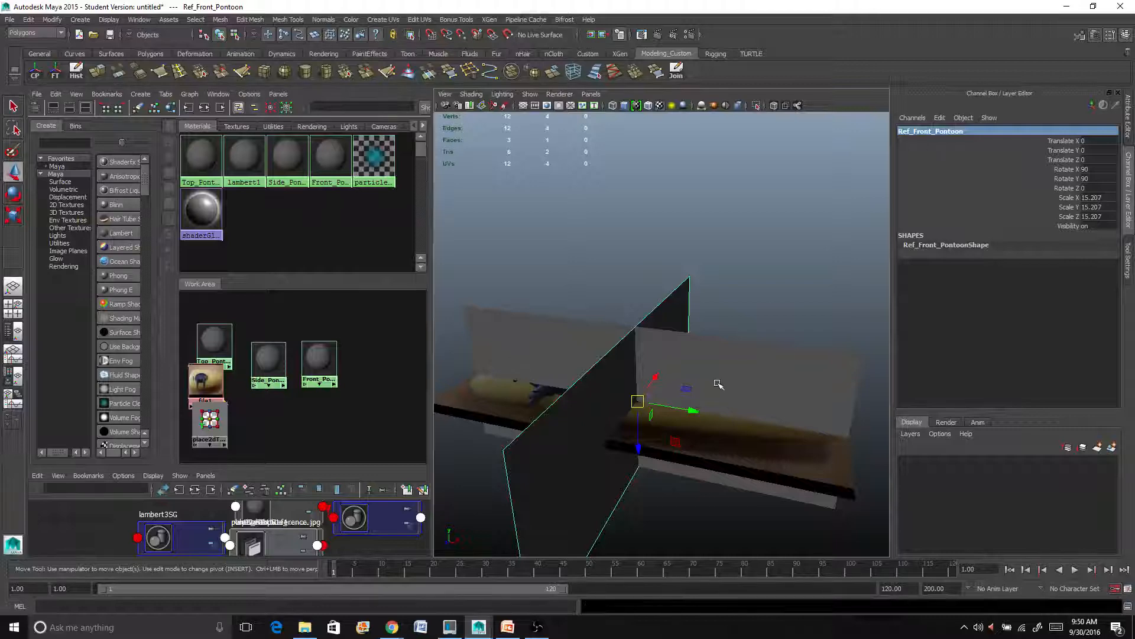
Connect a File texture to the color of Side_Pontoon_Lambert and load pontoonSideReference.jpg from the sourceimages folder as its image.
left_click(719, 384)
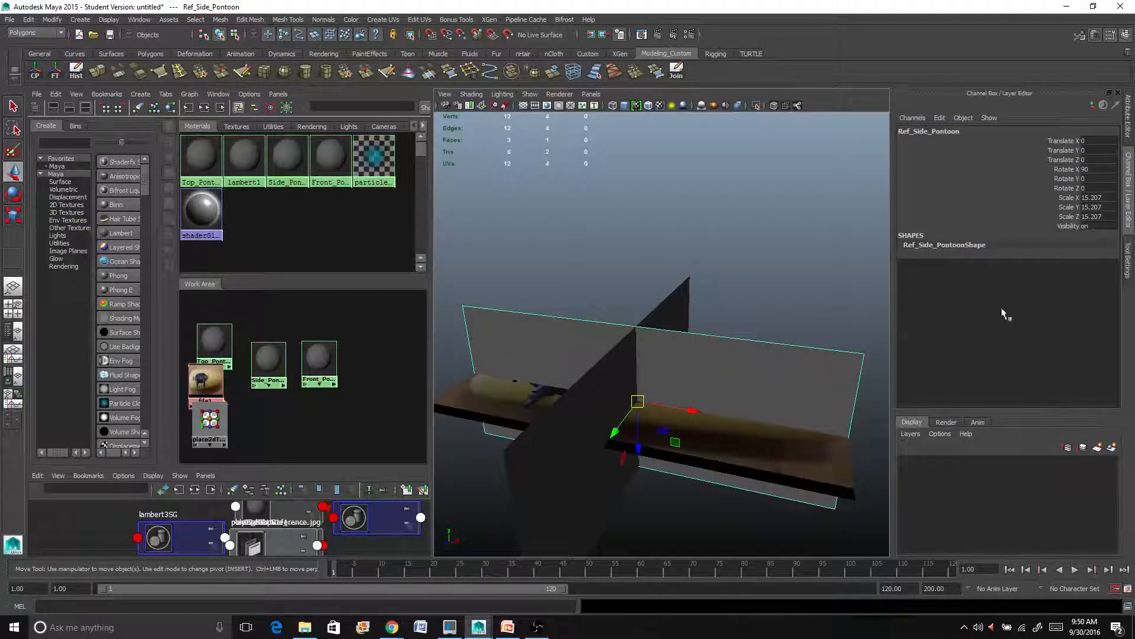
left_click_drag(694, 275, 613, 247, "alt")
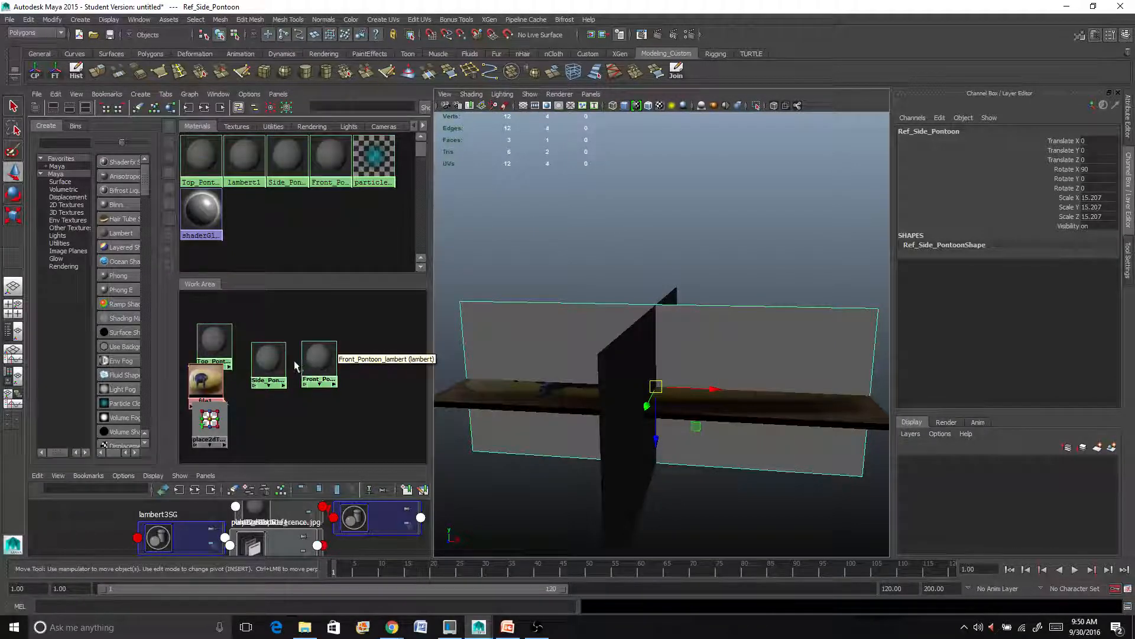
left_click(268, 358)
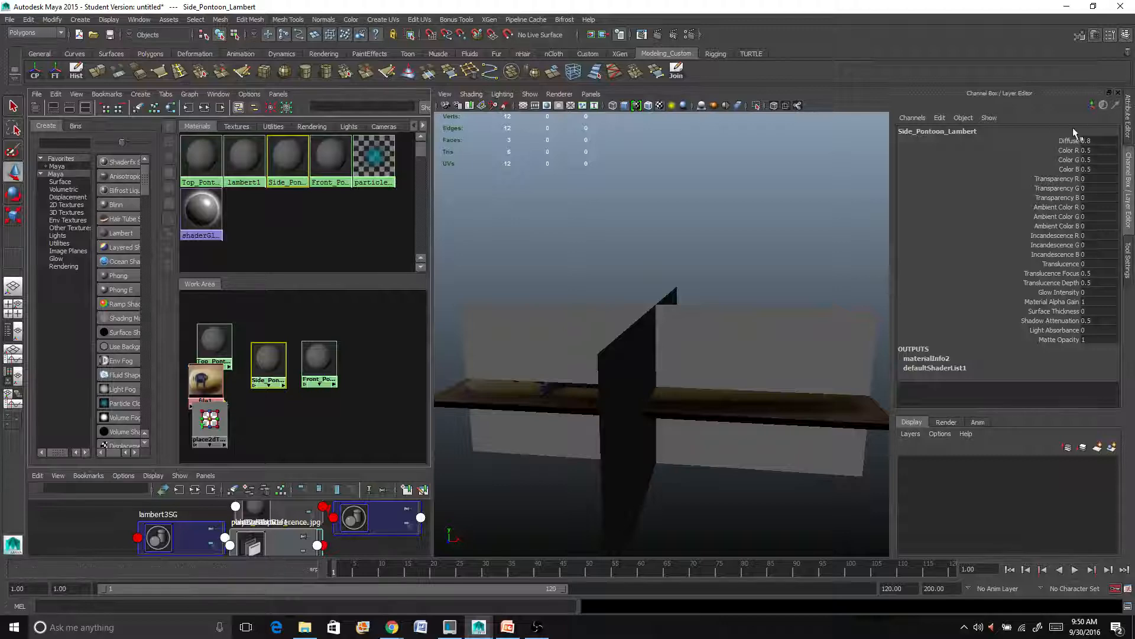
left_click(1129, 125)
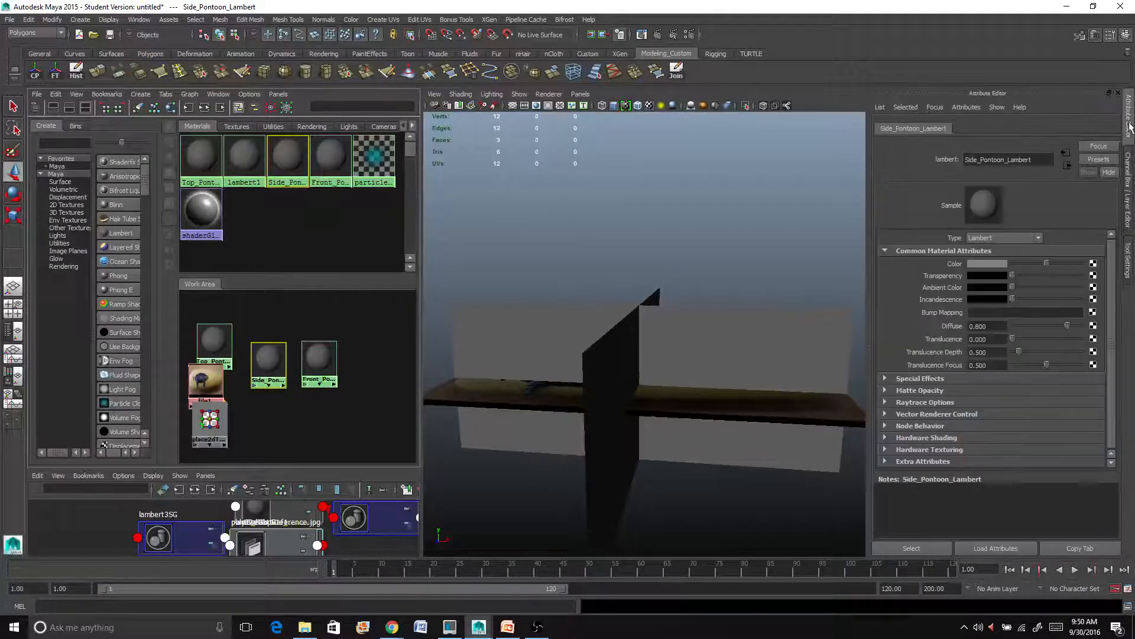
left_click(1093, 264)
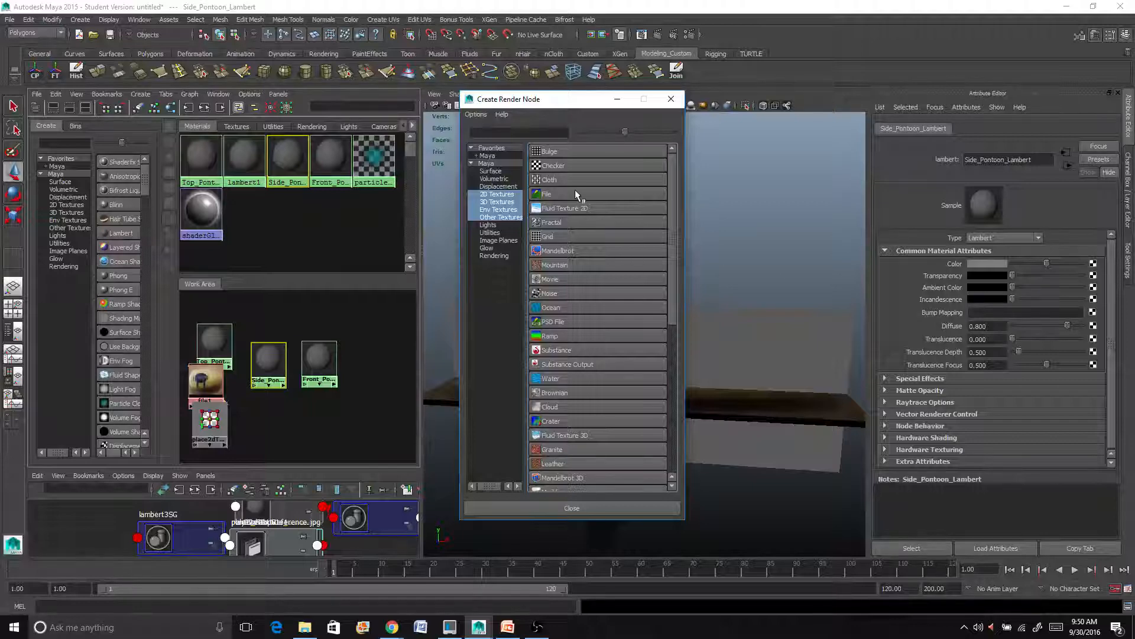
left_click(547, 194)
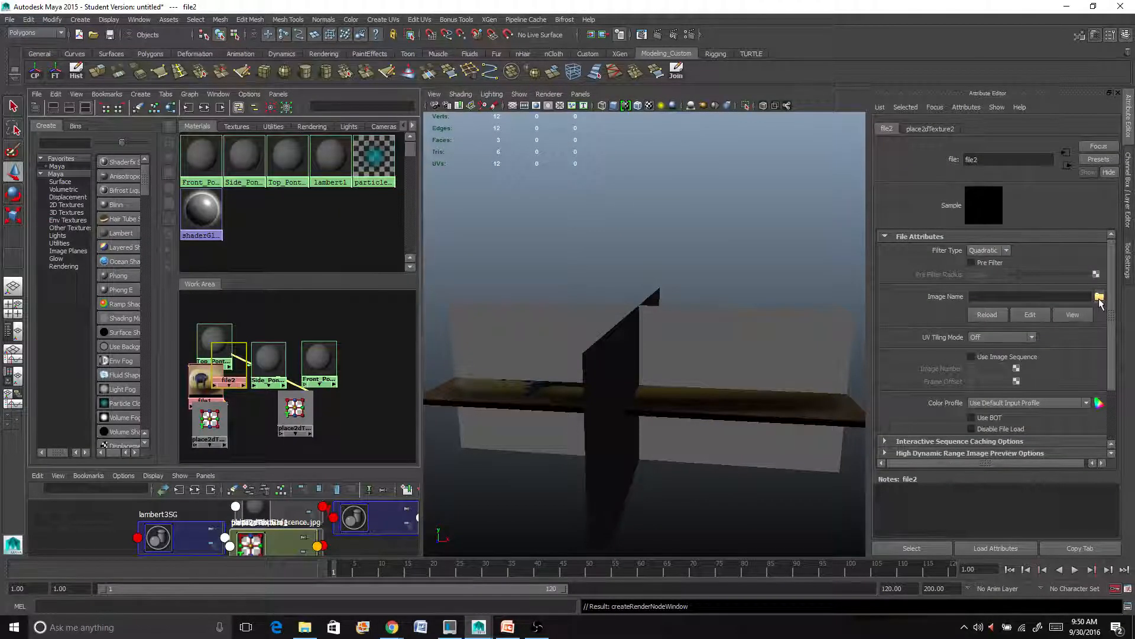
left_click(1099, 297)
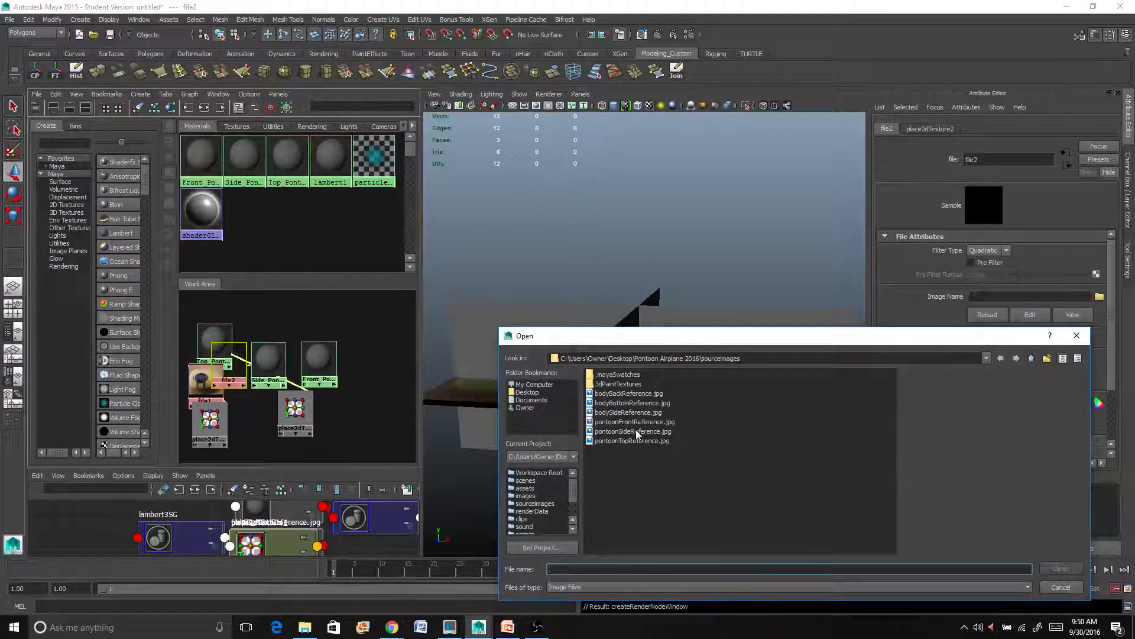
left_click(633, 431)
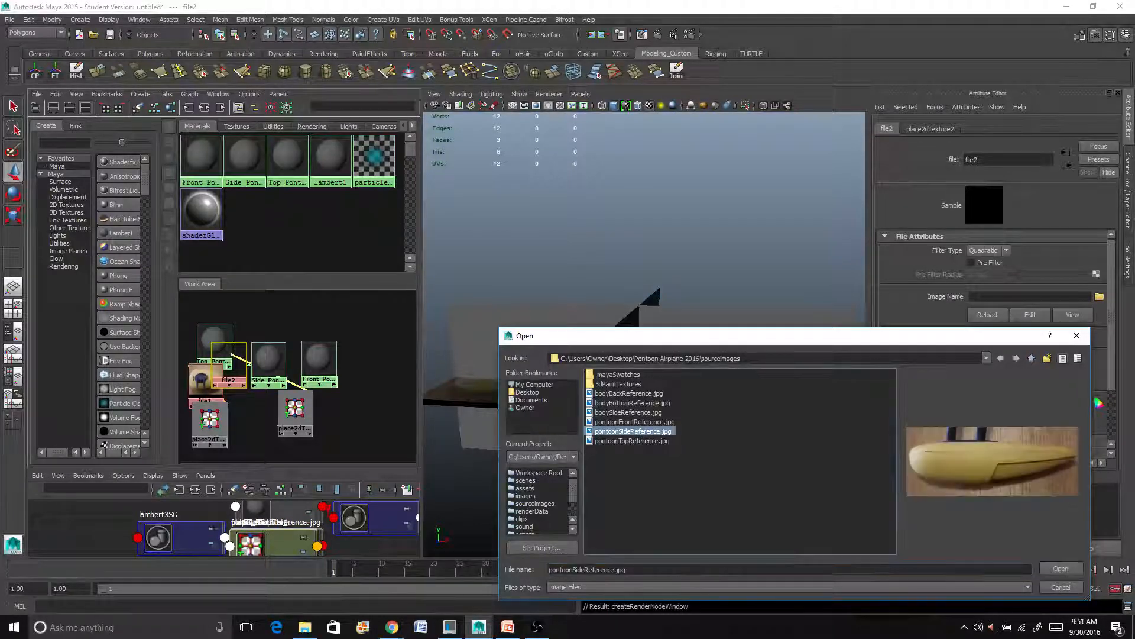
left_click(1060, 568)
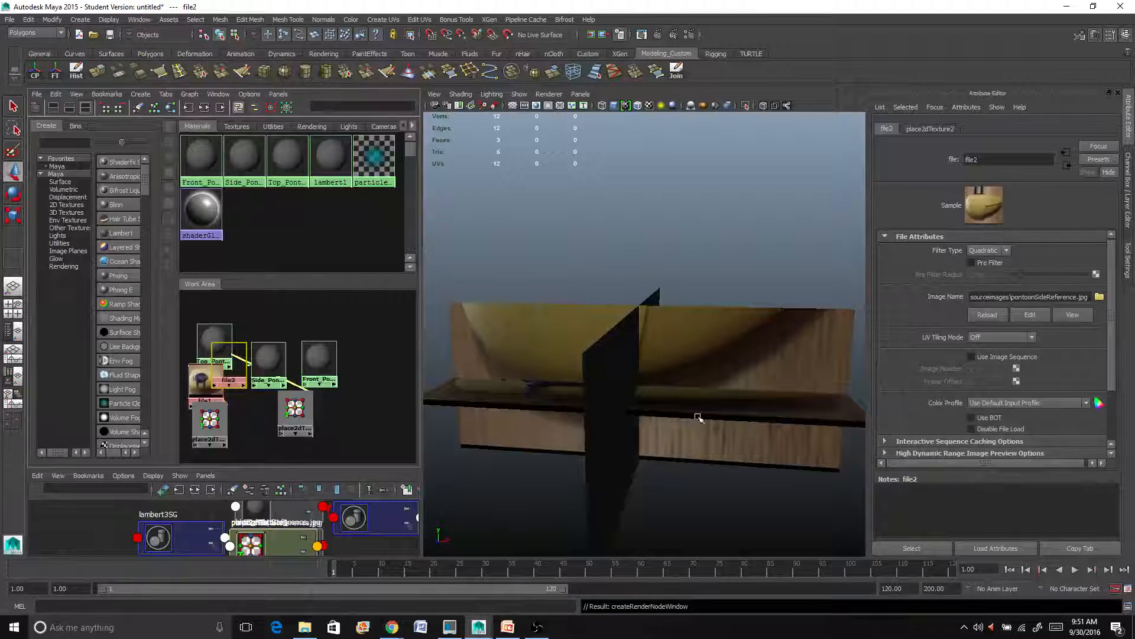
Connect a File texture to the color of Front_Pontoon_lambert and load pontoonFrontReference.jpg from the sourceimages folder as its image.
left_click_drag(710, 381, 664, 380, "alt")
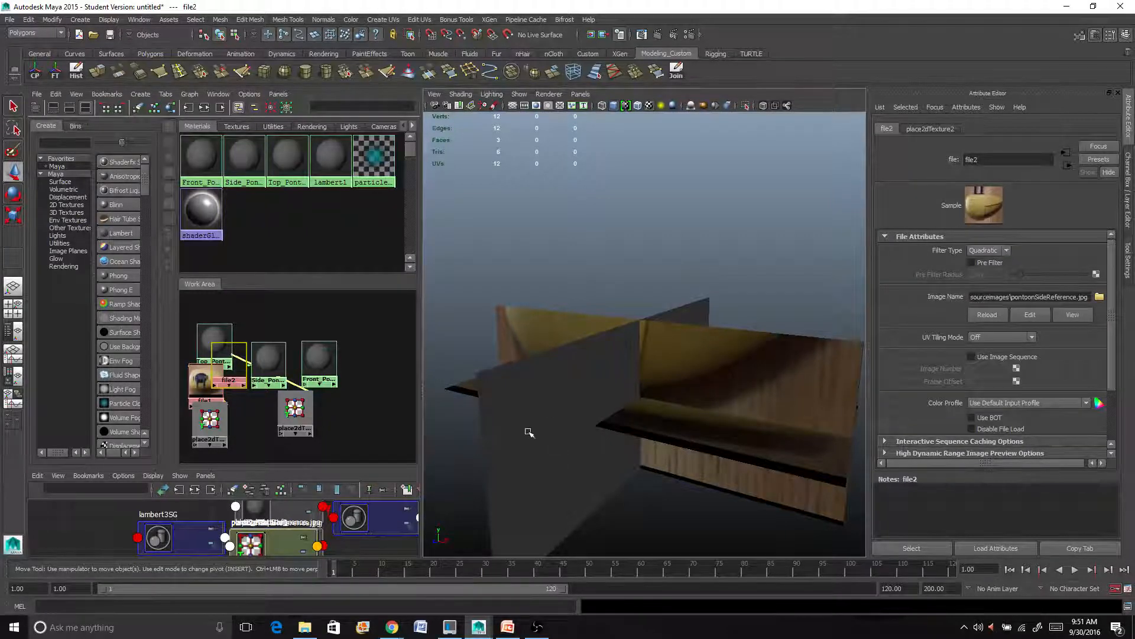
left_click_drag(562, 398, 551, 276, "alt")
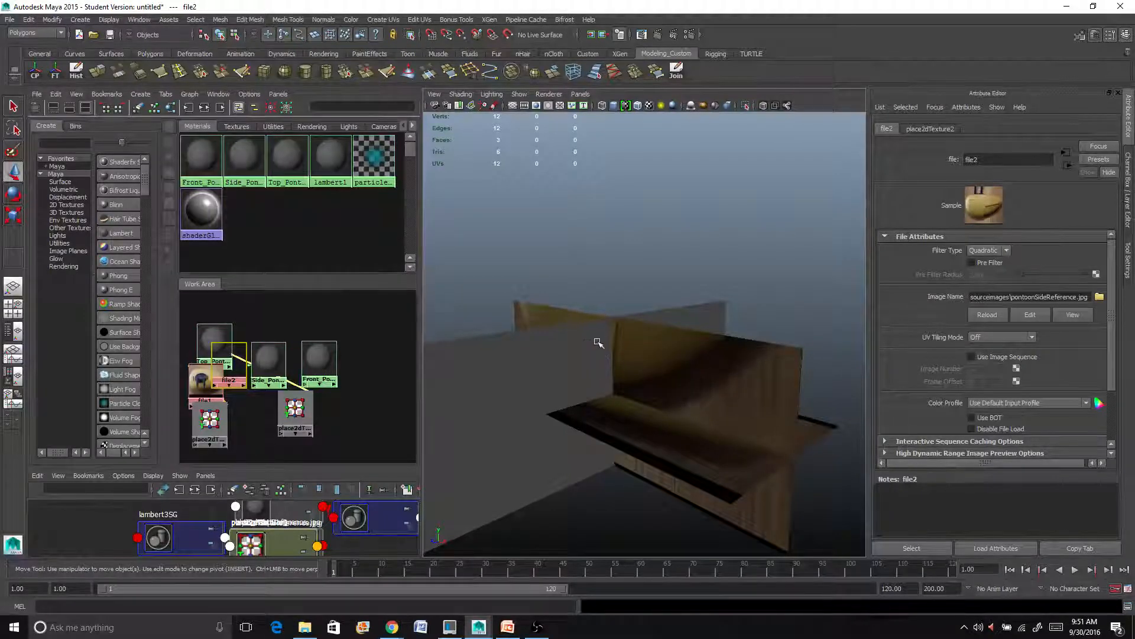
left_click(319, 358)
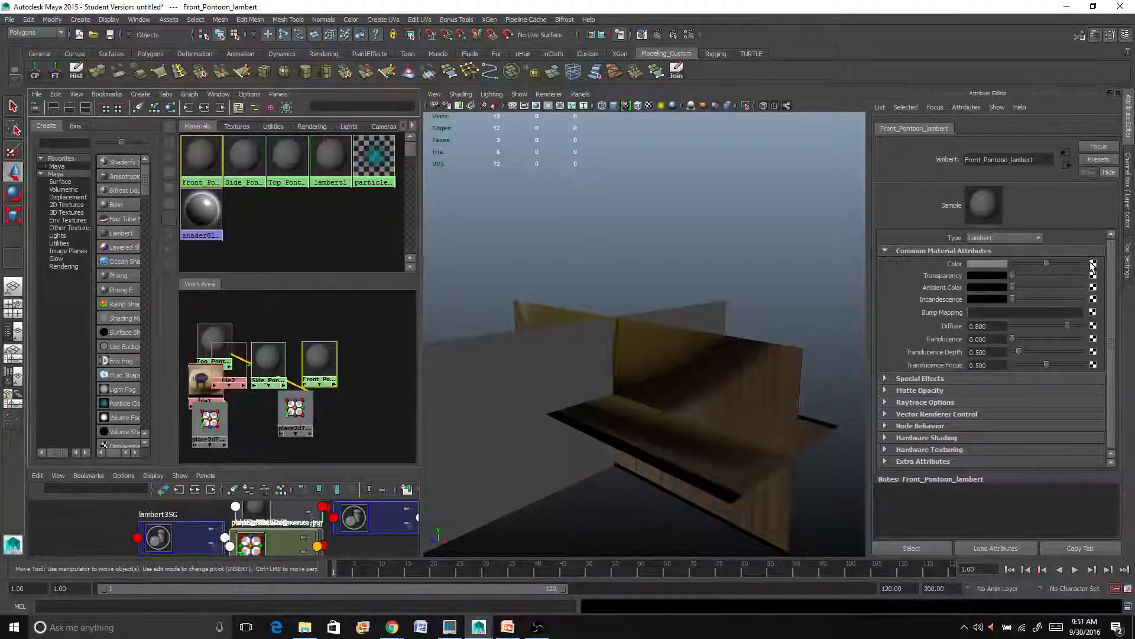
left_click(1092, 265)
left_click(538, 199)
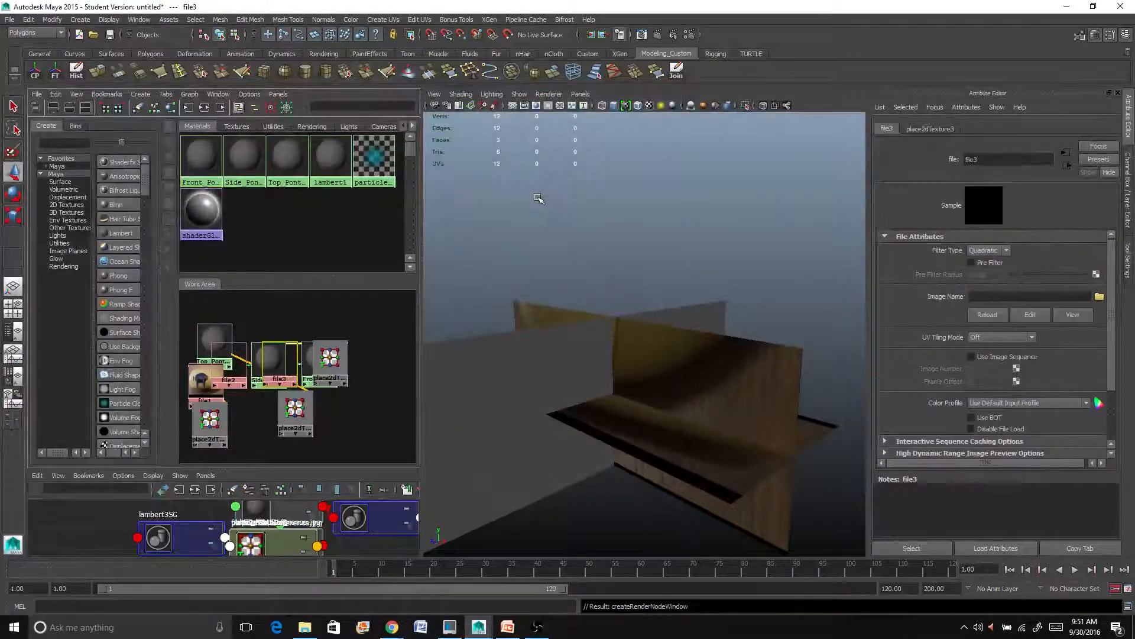
left_click(1099, 297)
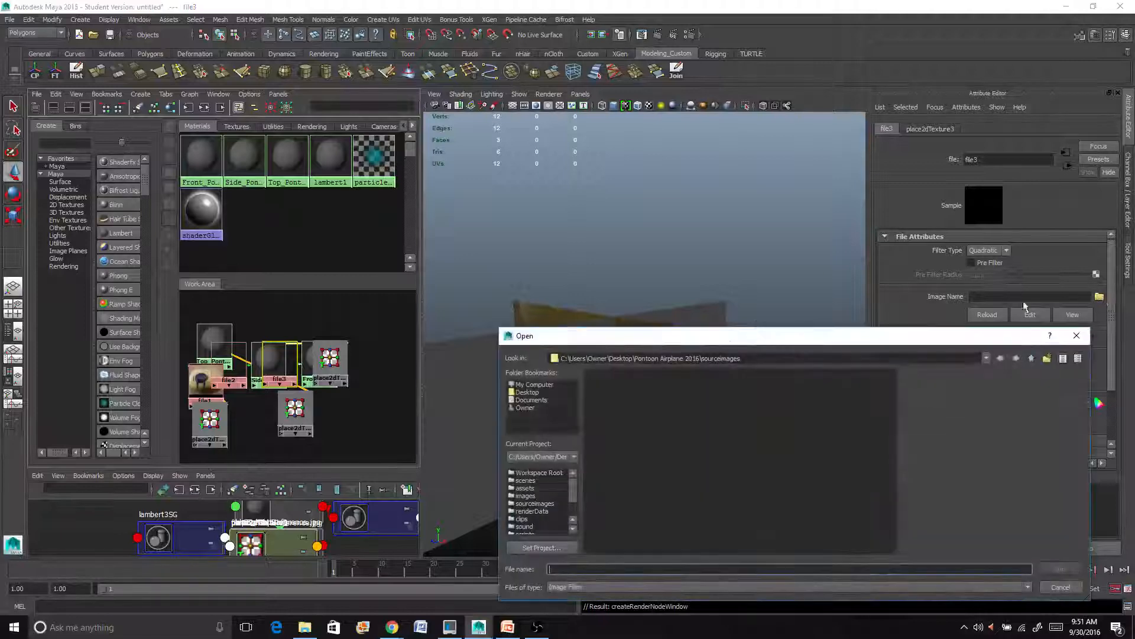
left_click(627, 422)
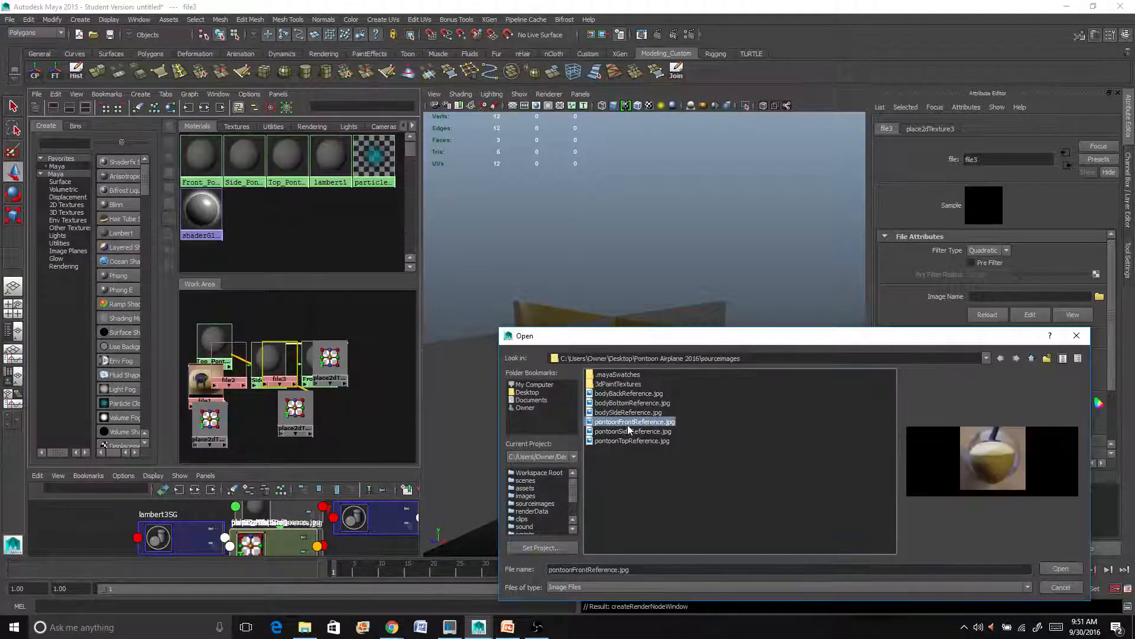
left_click(1063, 569)
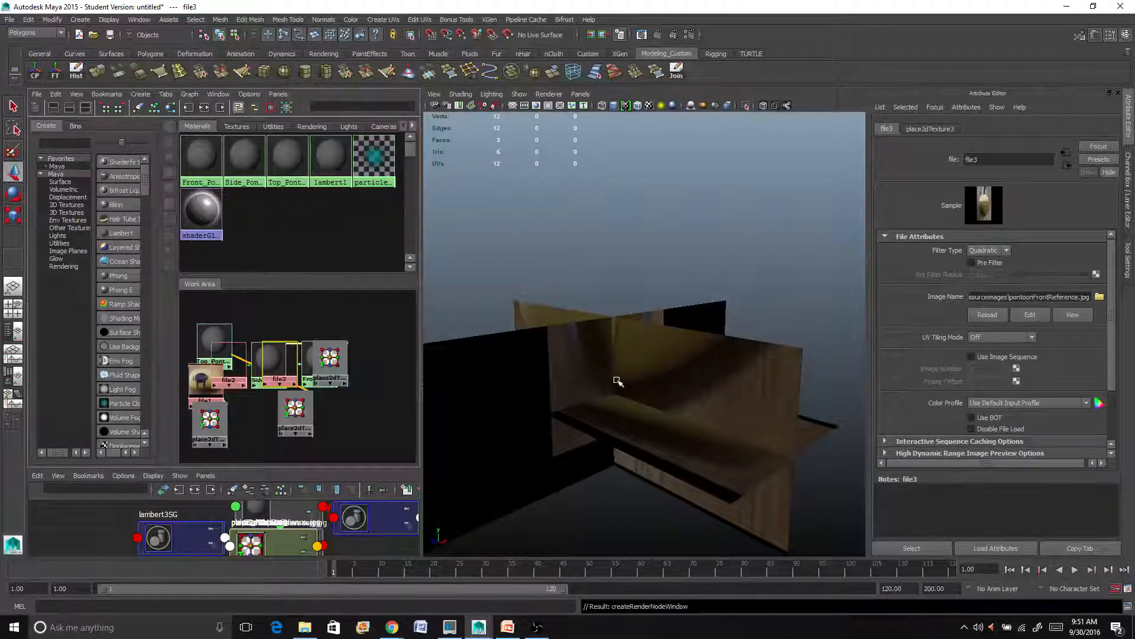
Replace the Hypershade layout with a perspective view stacked above a UV Texture Editor.
key("space")
scroll(515, 358, "down", 3)
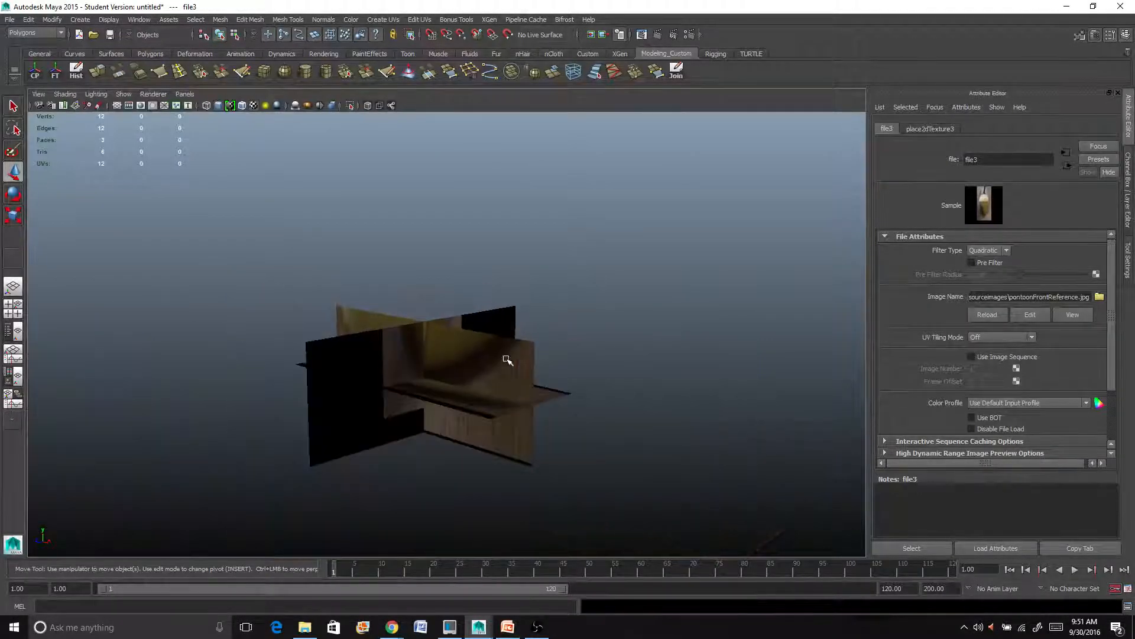
left_click_drag(507, 357, 466, 390, "alt")
scroll(535, 363, "up", 4)
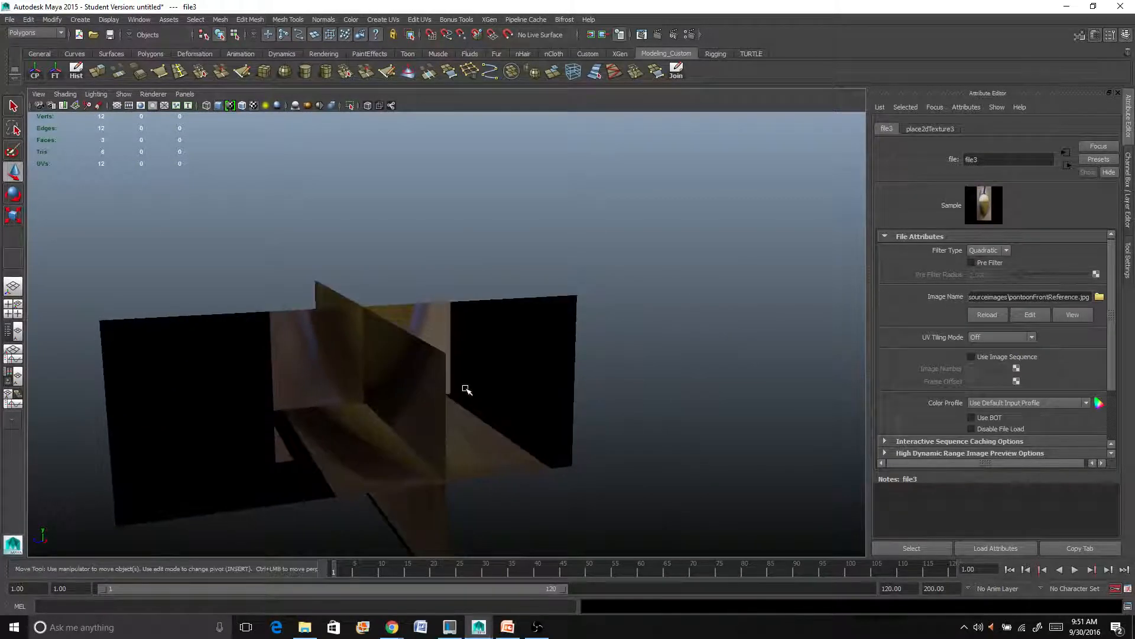
left_click_drag(290, 412, 326, 411, "alt")
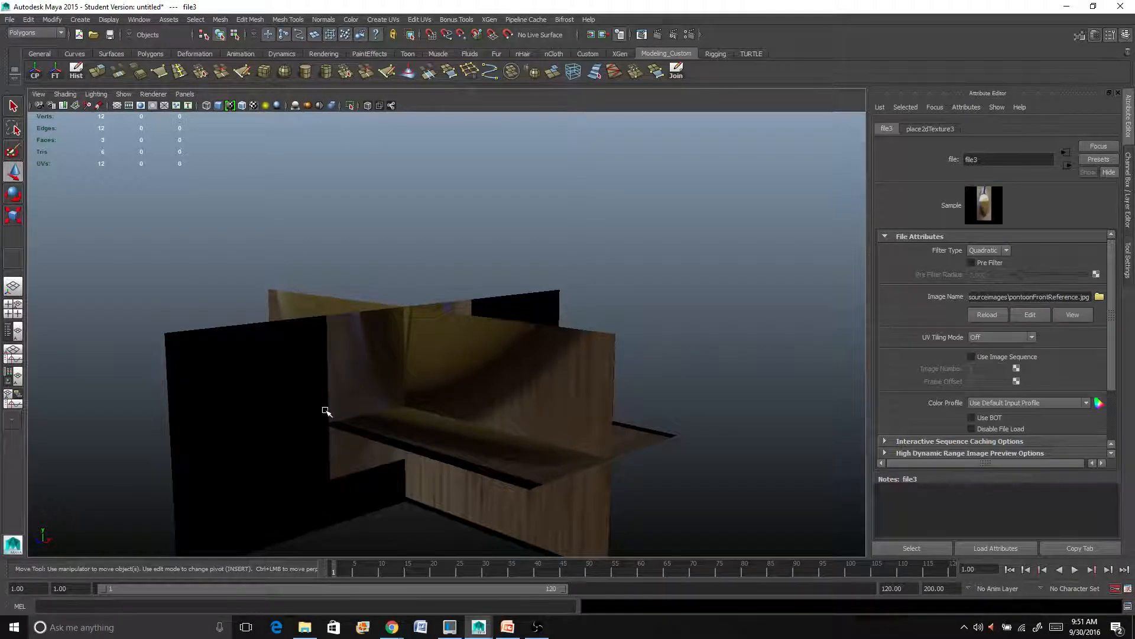
left_click_drag(338, 412, 407, 366, "alt")
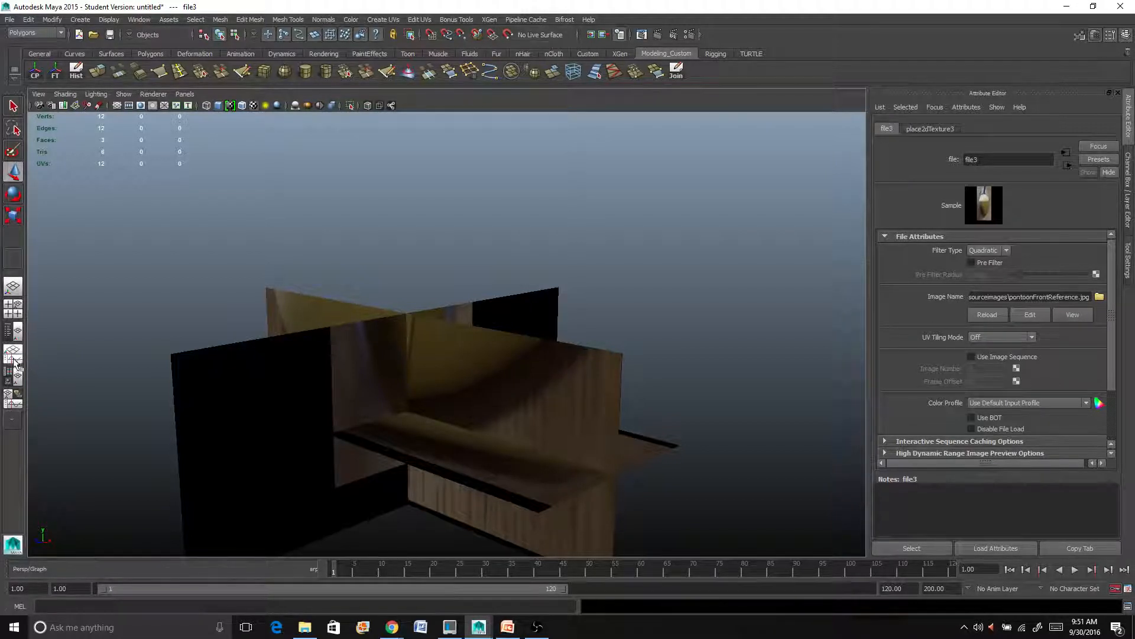
left_click(11, 355)
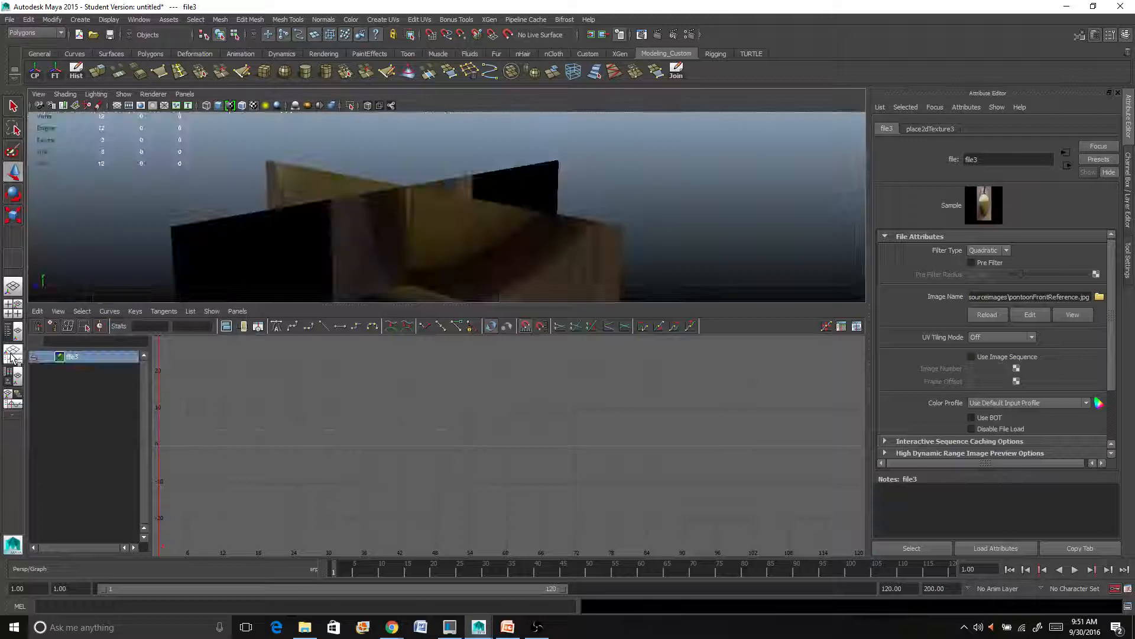
left_click(237, 311)
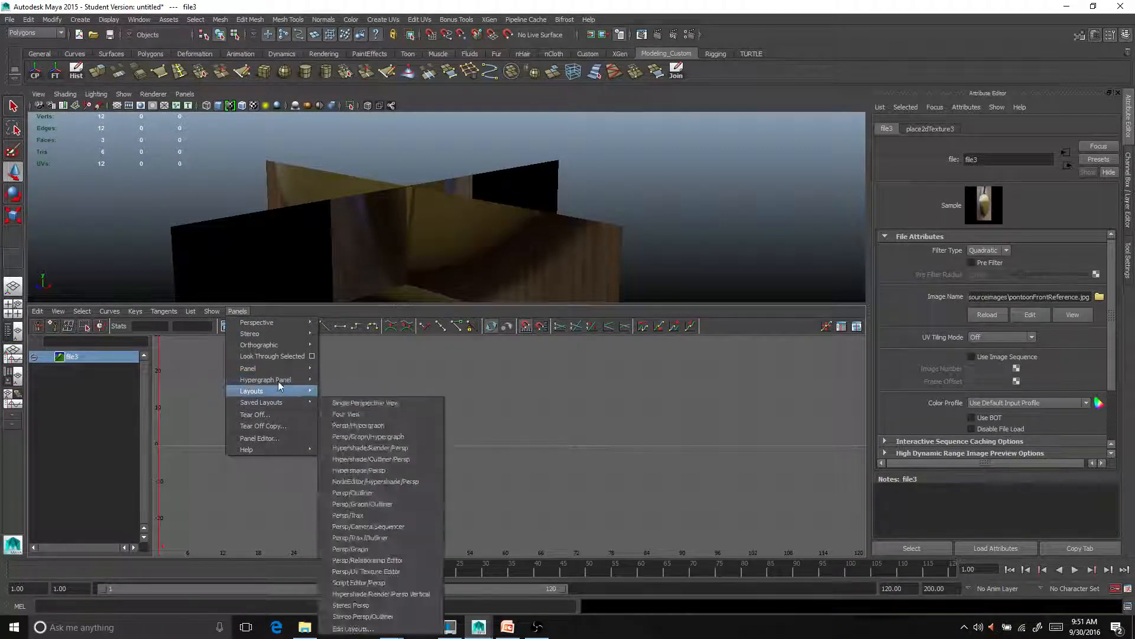
mouse_move(285, 376)
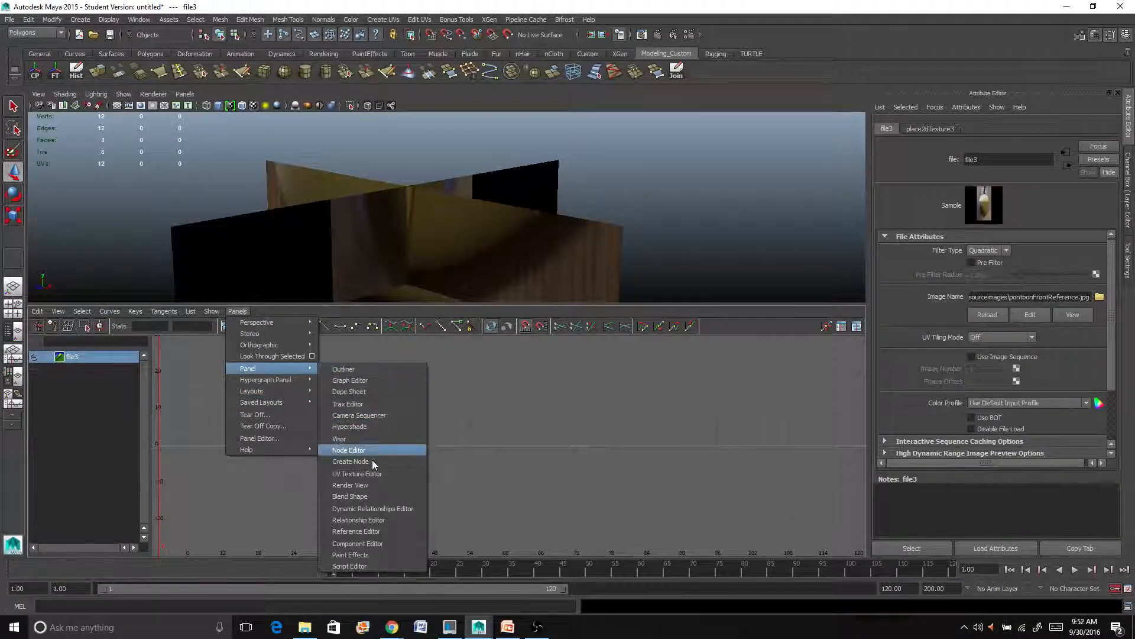
left_click(374, 474)
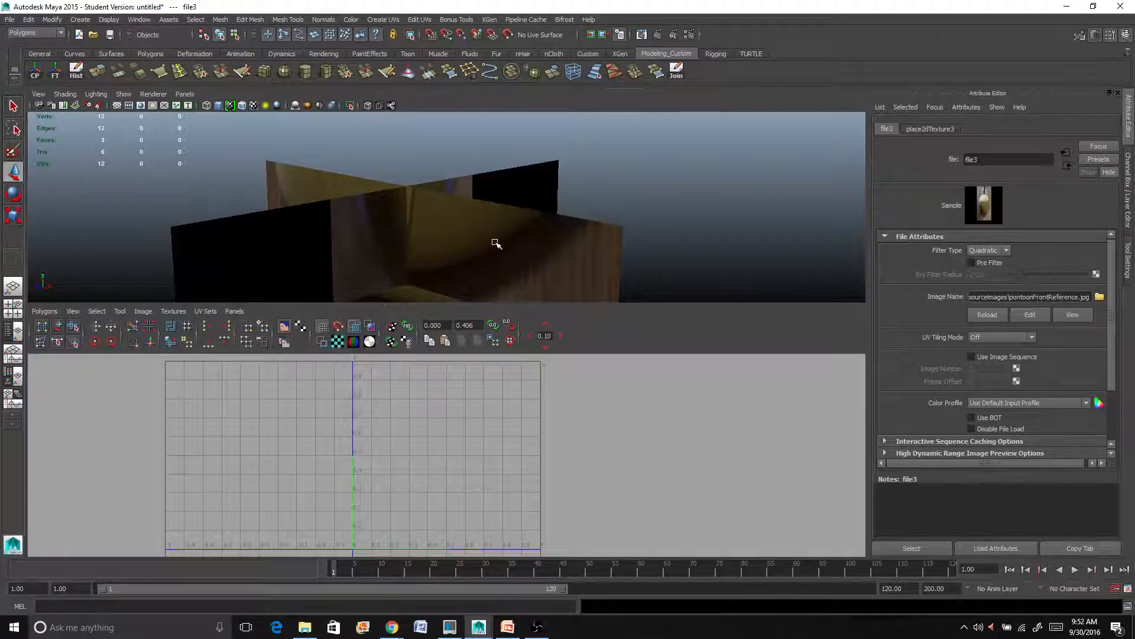
Move the upper two UVs of Ref_Side_Pontoon up to the top edge of the side reference image so the whole picture is mapped.
left_click(496, 245)
left_click_drag(469, 236, 482, 219, "alt")
right_click_drag(357, 502, 406, 496)
left_click_drag(325, 457, 553, 499)
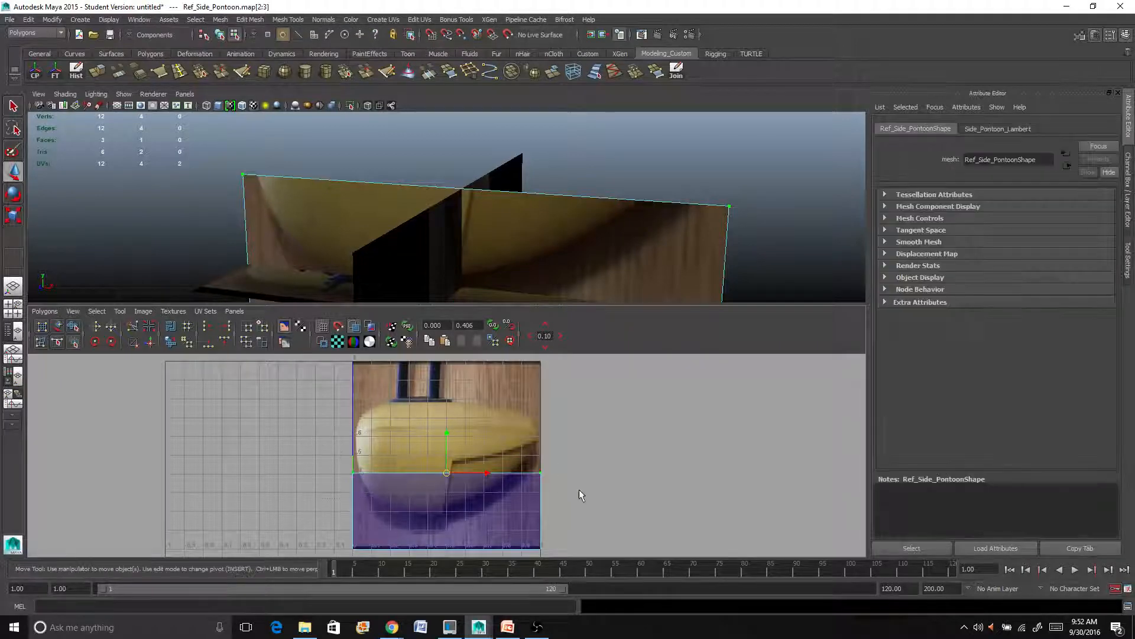
left_click_drag(448, 434, 432, 325)
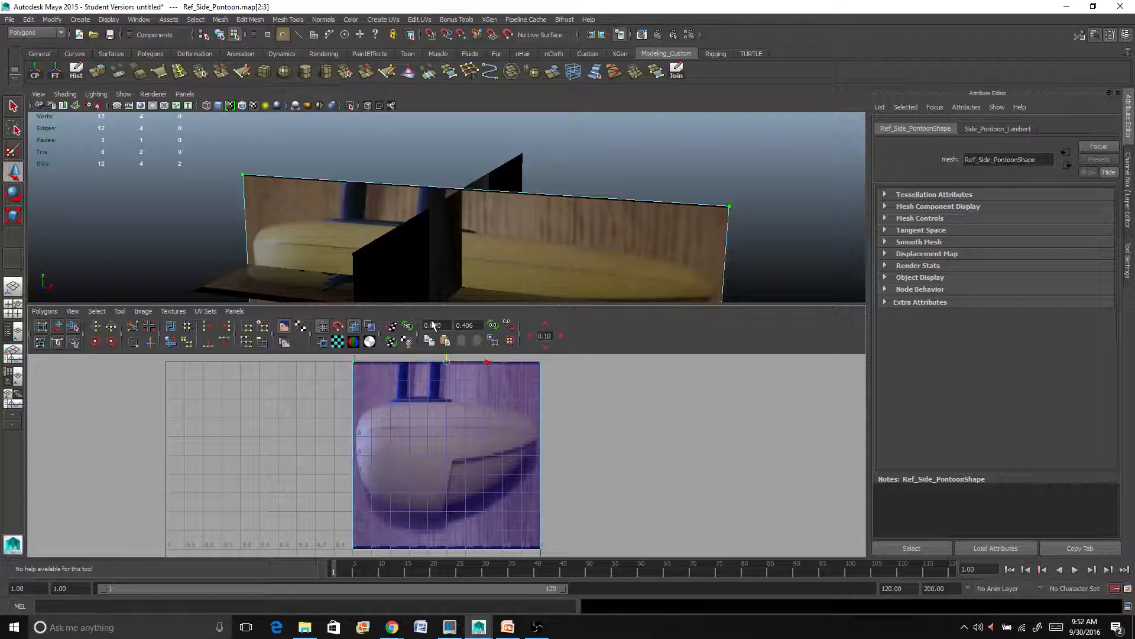
Move the upper two UVs of Ref_Front_Pontoon up to the top edge of the front reference image.
left_click_drag(578, 221, 511, 188, "alt")
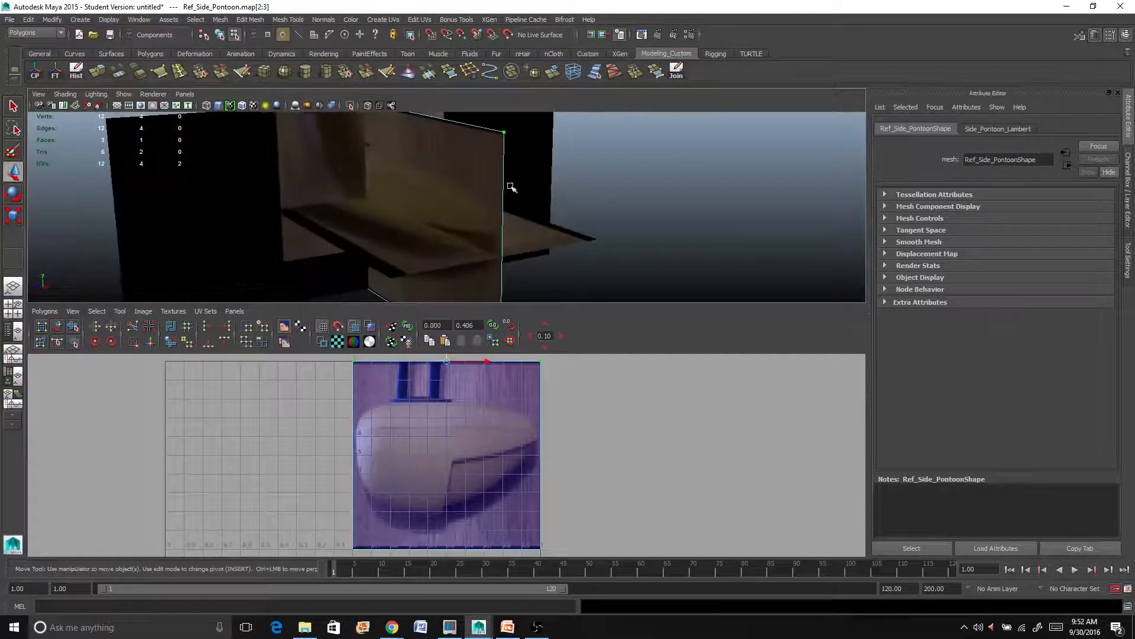
left_click(229, 230)
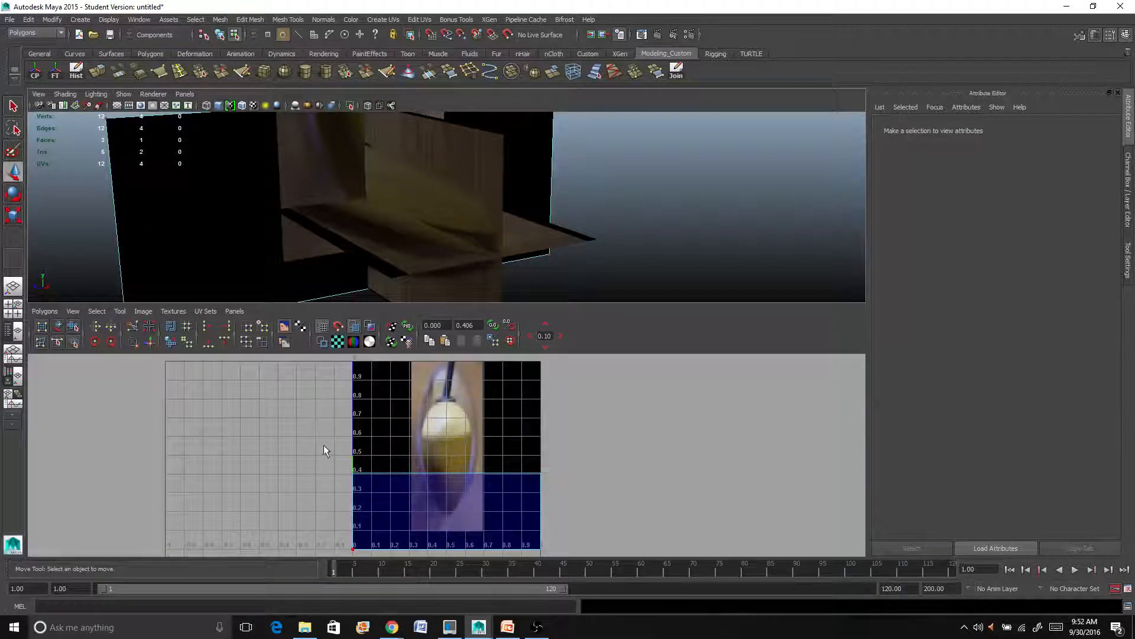
left_click_drag(324, 451, 553, 498)
left_click_drag(444, 436, 438, 325)
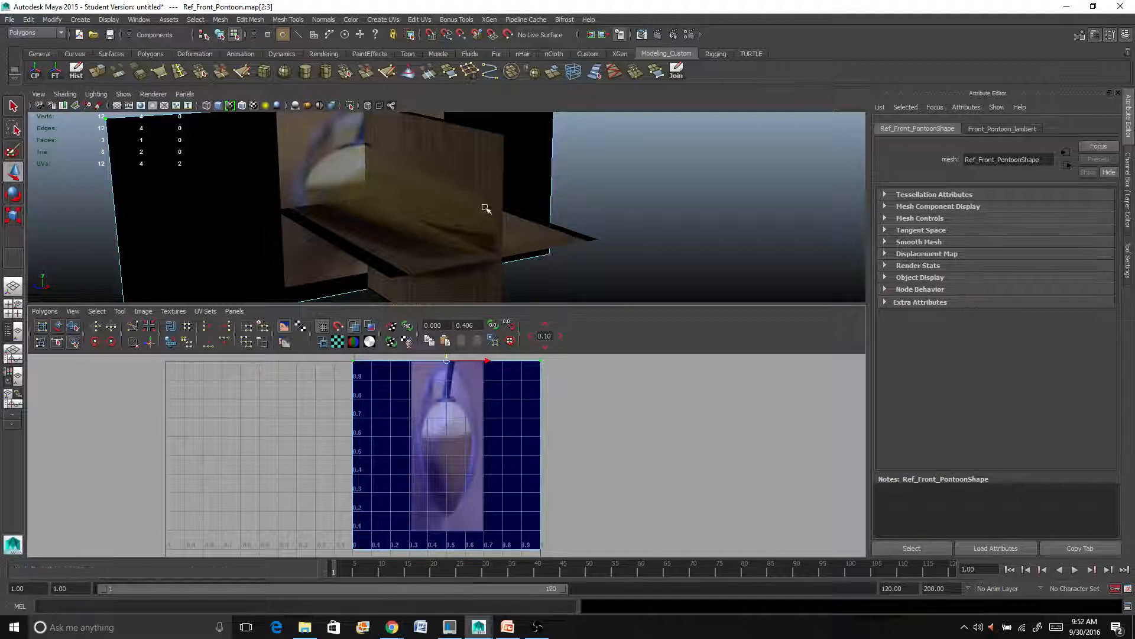
Switch the perspective view's renderer from Viewport 2.0 to a legacy viewport, trying Legacy Default Viewport first.
left_click_drag(484, 209, 353, 249, "alt")
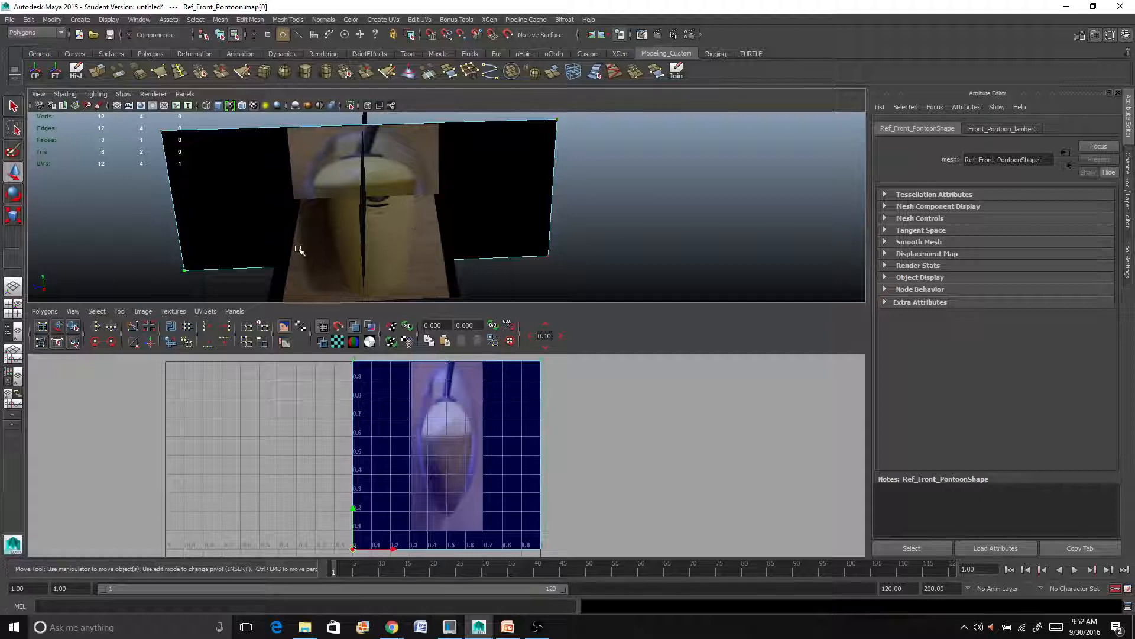
scroll(300, 250, "down", 6)
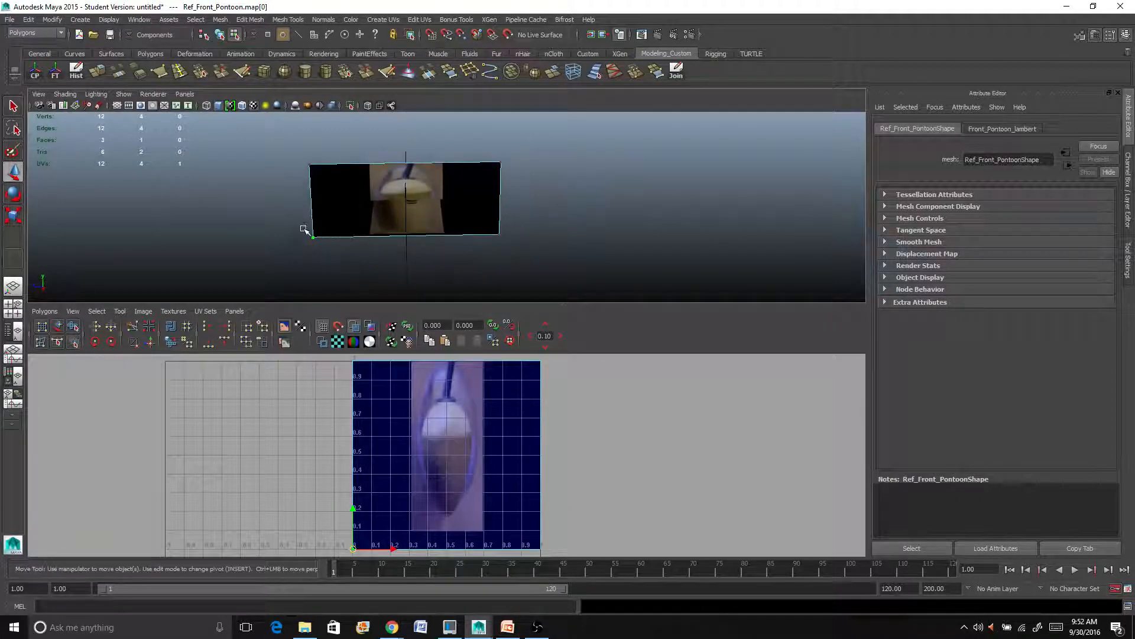
left_click_drag(304, 228, 450, 218, "alt")
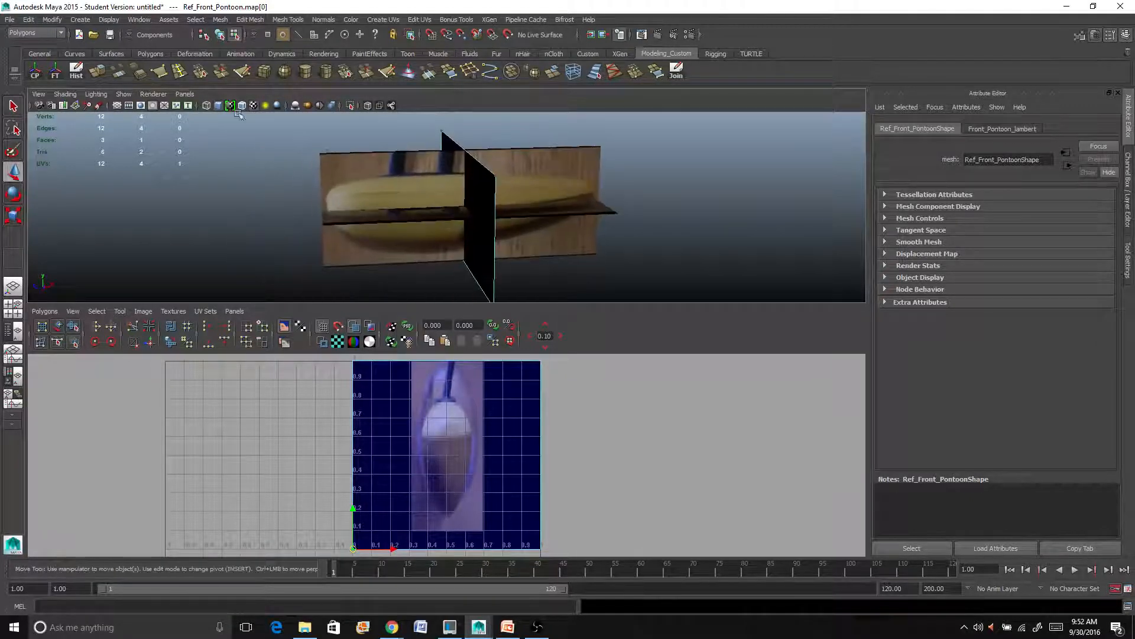
left_click(153, 94)
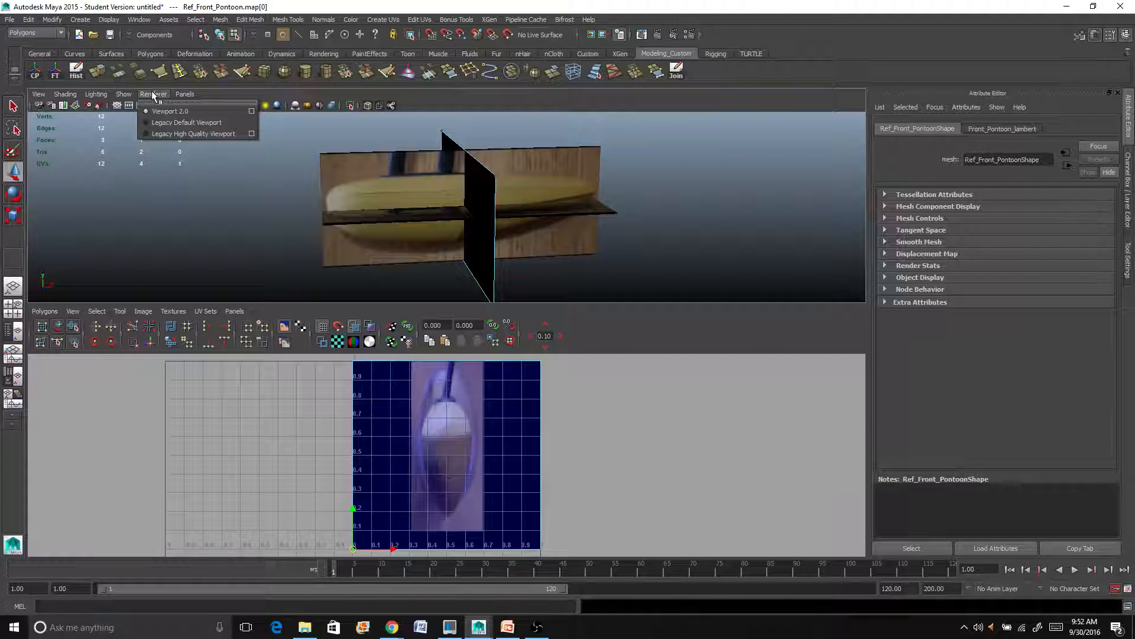
left_click(176, 122)
left_click_drag(378, 198, 413, 179, "alt")
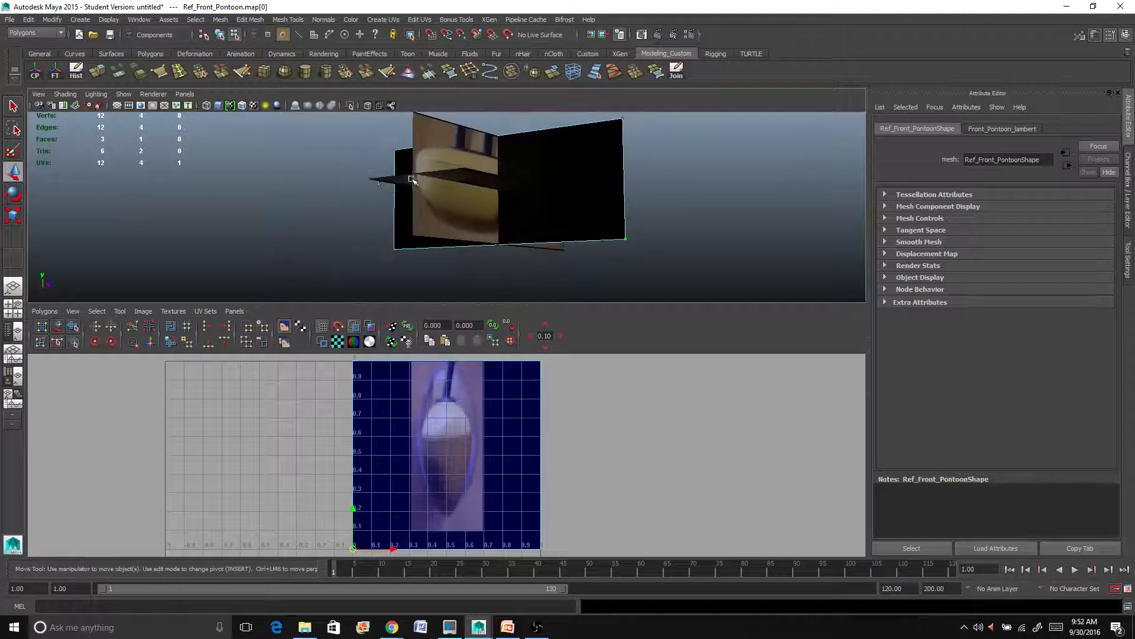
left_click(159, 95)
left_click(183, 140)
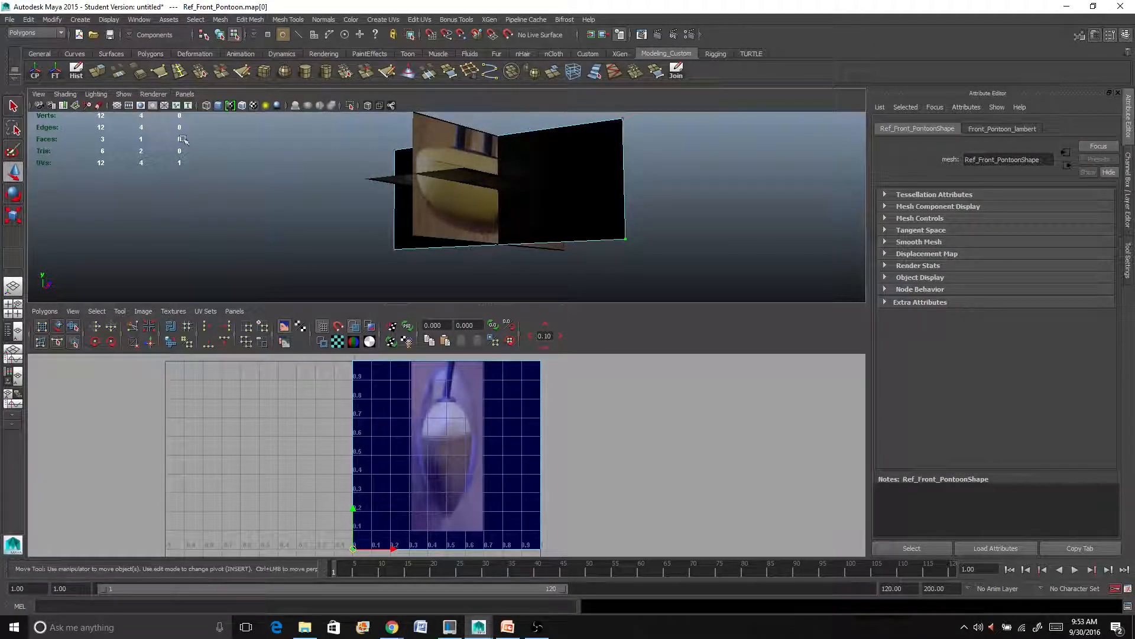
Move the two vertices on one long edge of the ref_Top plane outward about 3.6 cm along Z to widen it.
left_click_drag(319, 191, 395, 181, "alt")
left_click(393, 198)
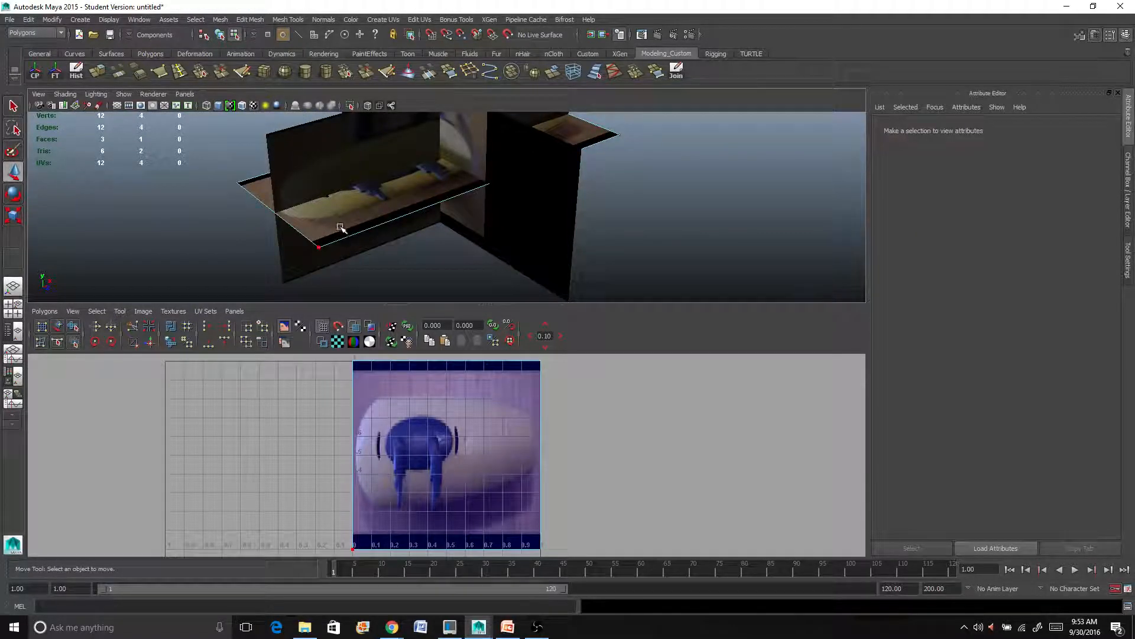
left_click_drag(344, 223, 427, 210, "alt")
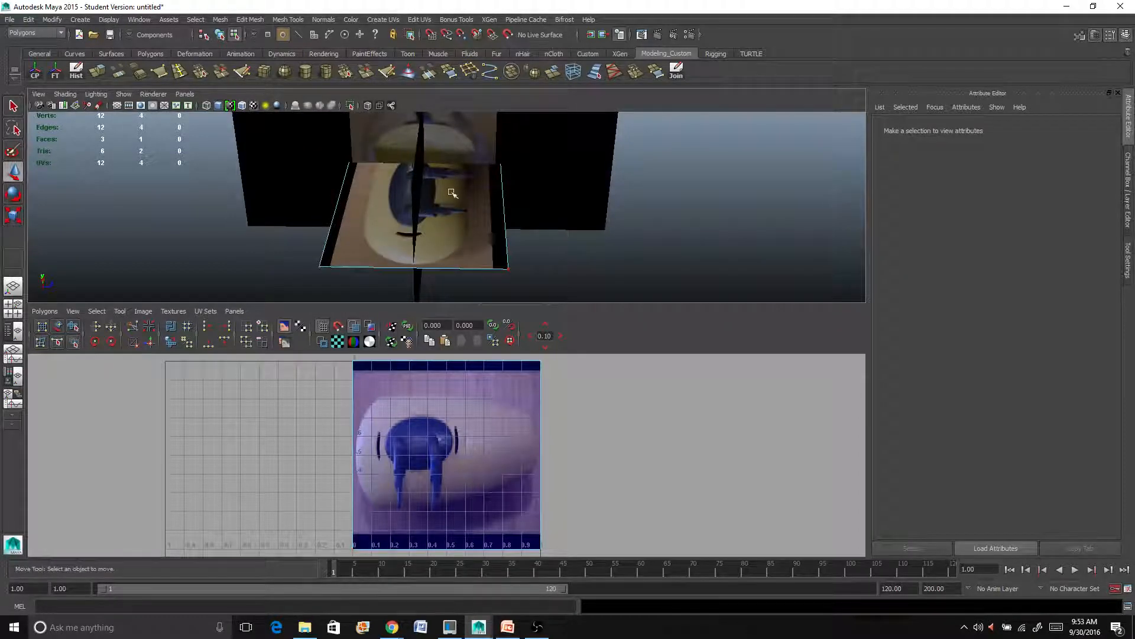
right_click_drag(471, 207, 427, 202)
scroll(427, 201, "down", 5)
left_click_drag(435, 158, 444, 184, "alt")
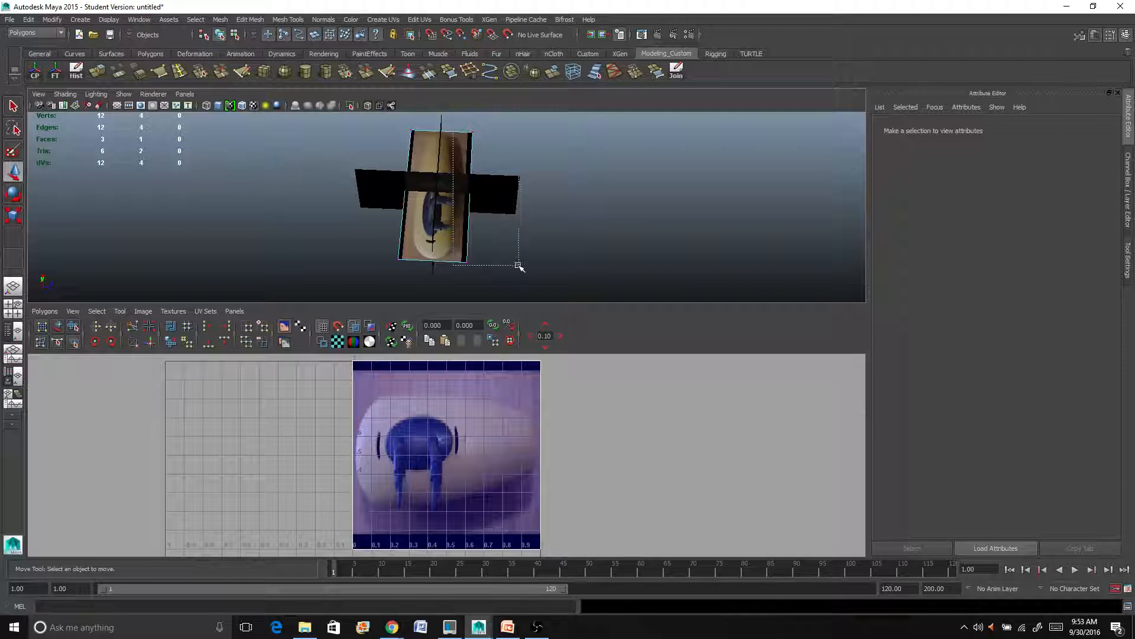
left_click_drag(519, 265, 548, 179)
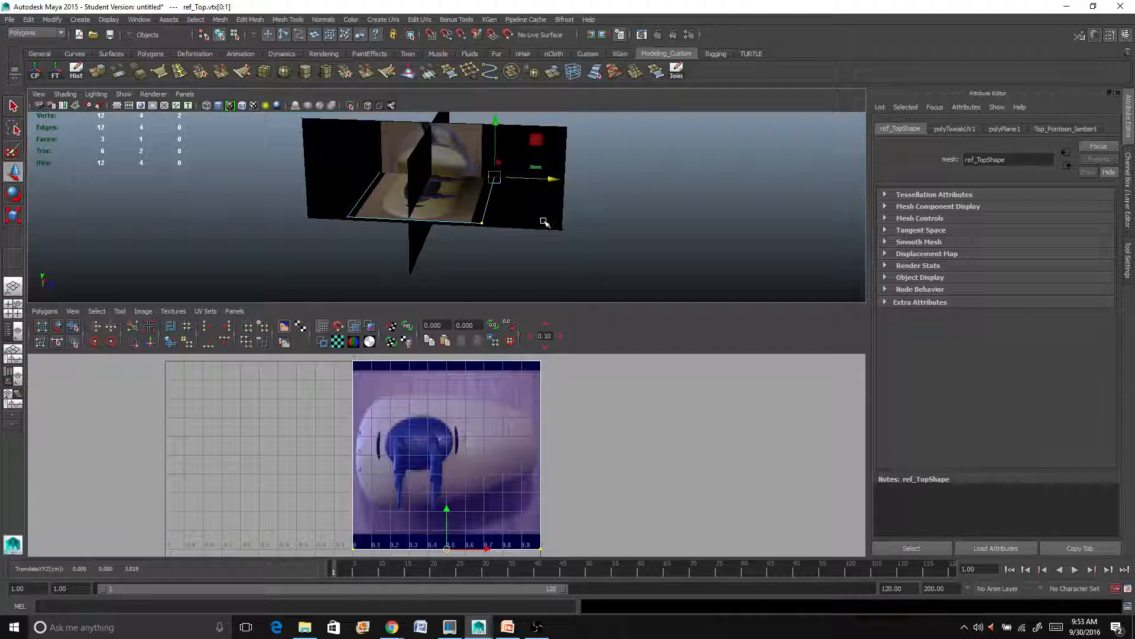
Move the two vertices on the opposite long edge of ref_Top outward about 3.4 cm in negative Z.
left_click_drag(544, 221, 573, 189, "alt")
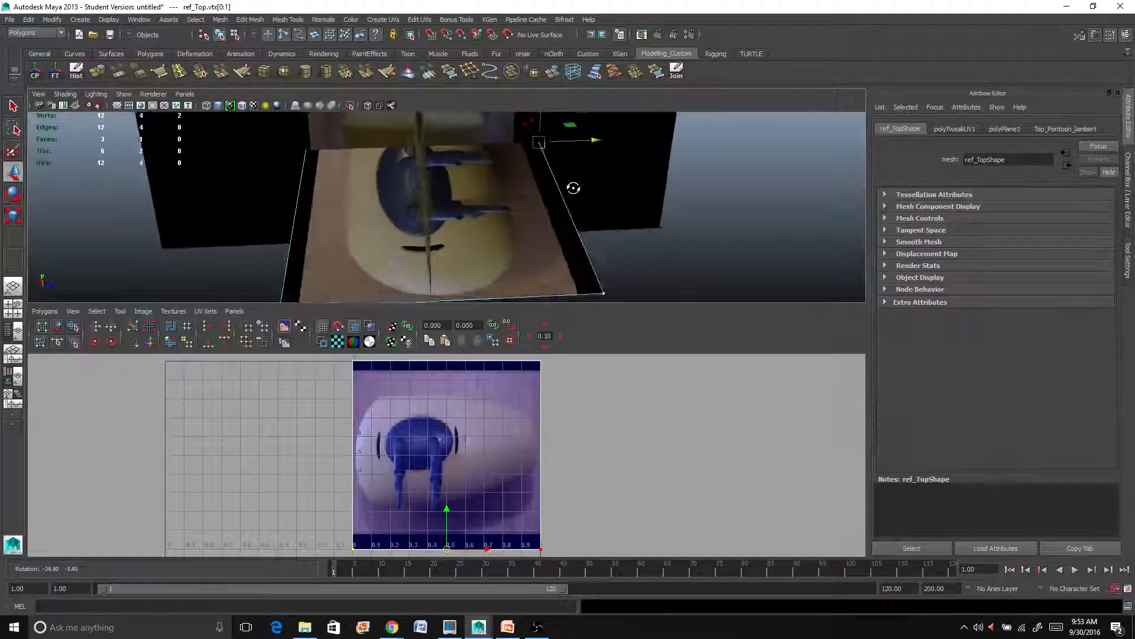
scroll(387, 158, "down", 8)
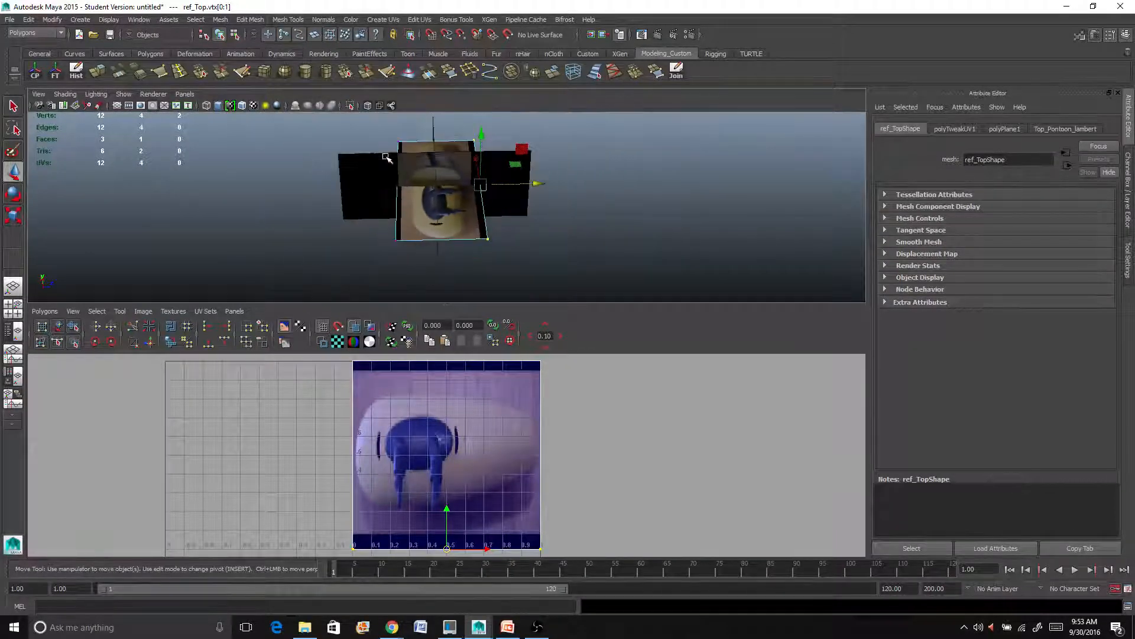
left_click_drag(371, 130, 436, 285)
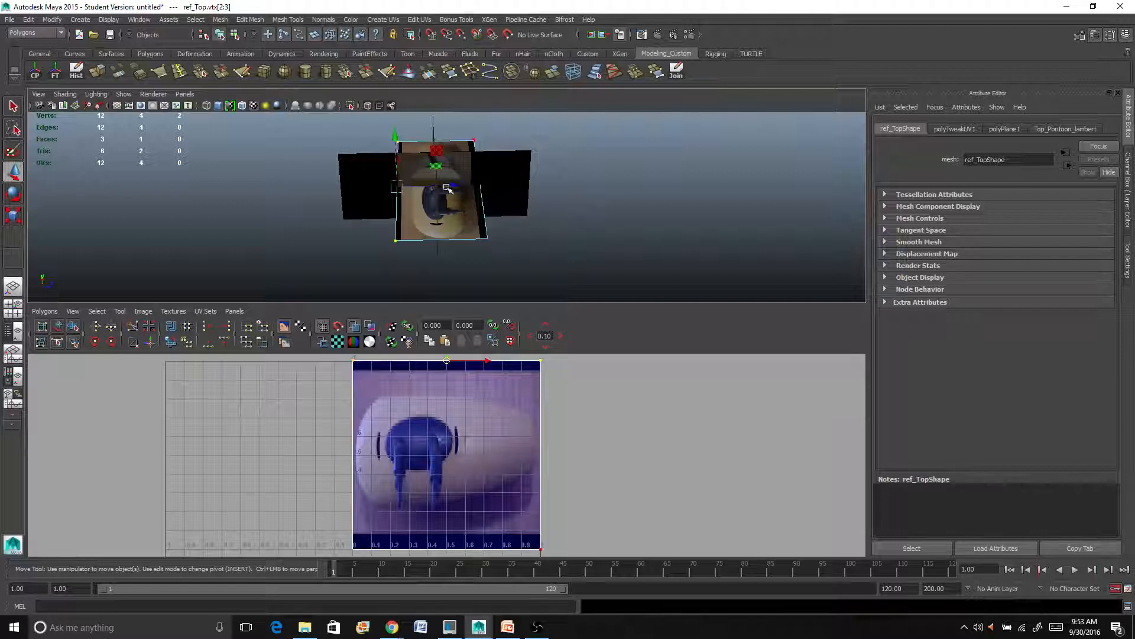
left_click_drag(451, 187, 448, 185)
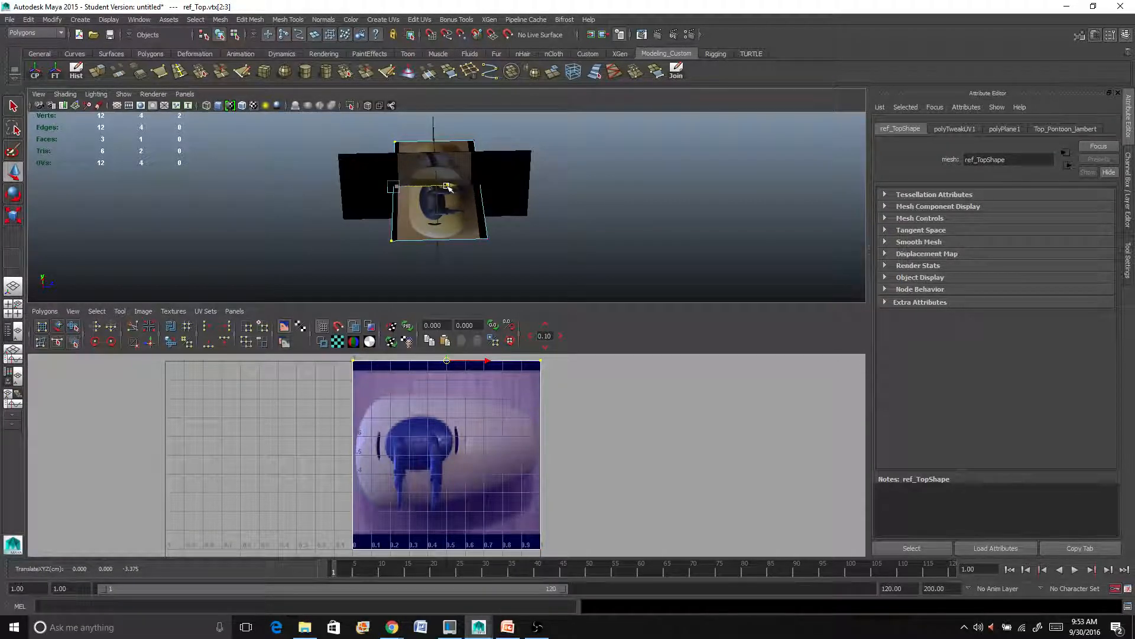
scroll(450, 187, "up", 8)
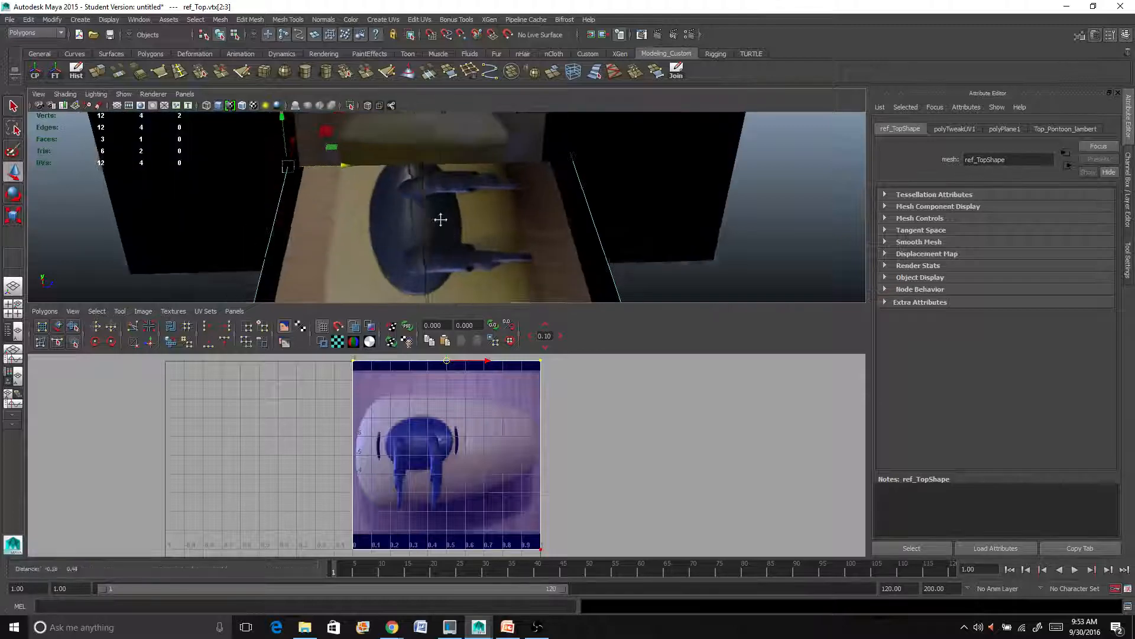
Select the Ref_Side_Pontoon plane as an object and move it back about 17.5 cm in negative Z.
scroll(507, 247, "down", 10)
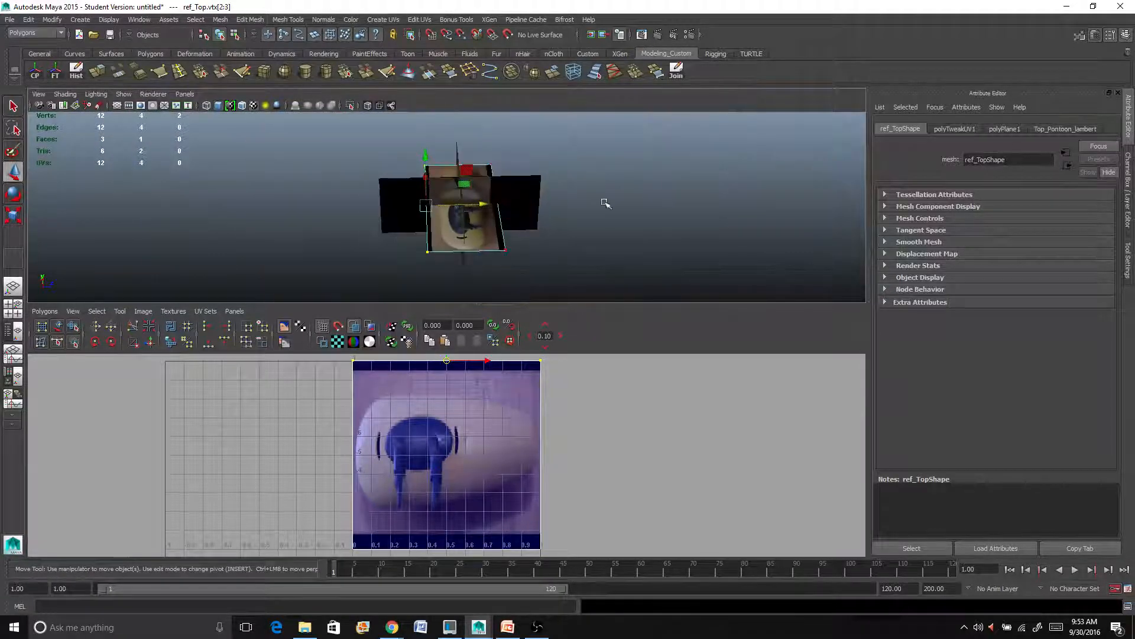
left_click_drag(603, 200, 540, 202, "alt")
scroll(482, 181, "up", 5)
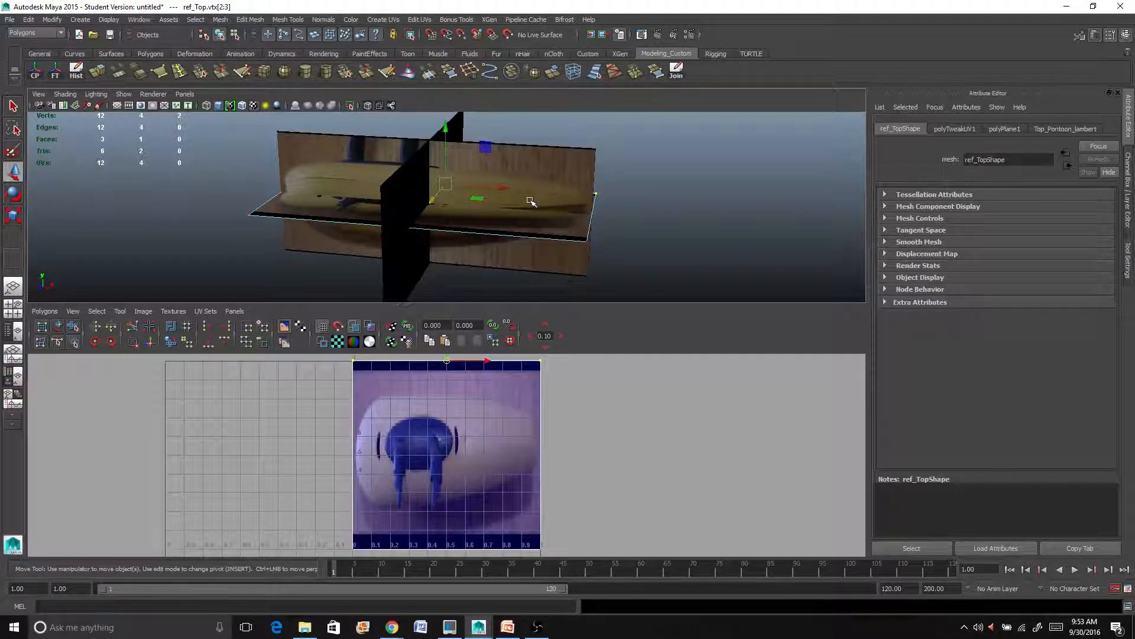
right_click_drag(353, 172, 349, 162)
left_click(339, 165)
left_click_drag(339, 164, 419, 203, "alt")
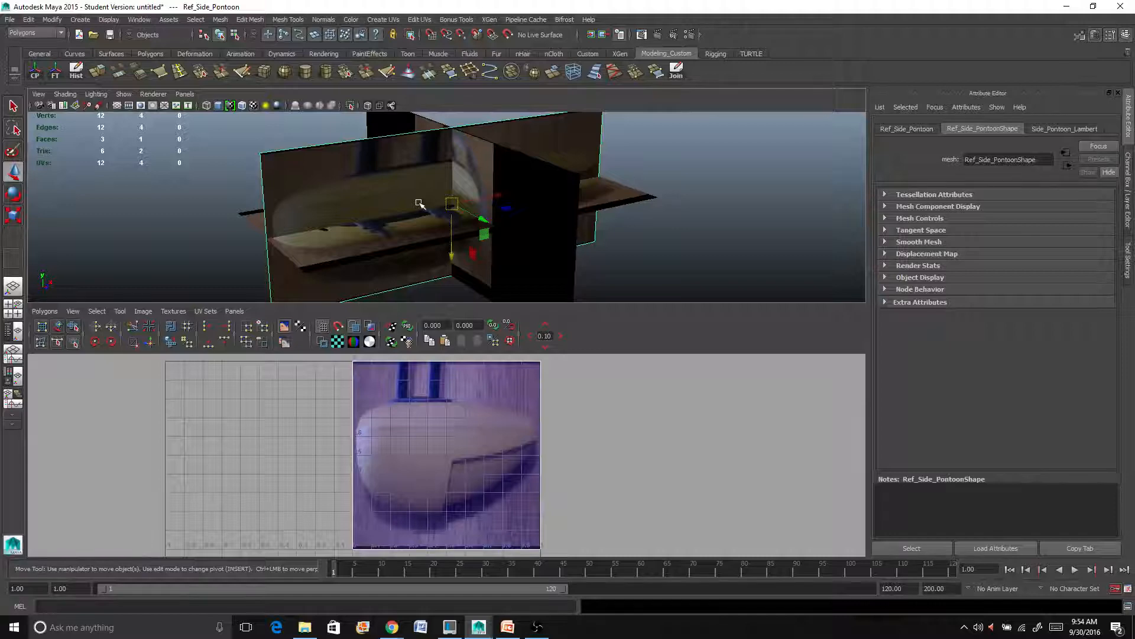
left_click_drag(365, 185, 270, 139, "alt")
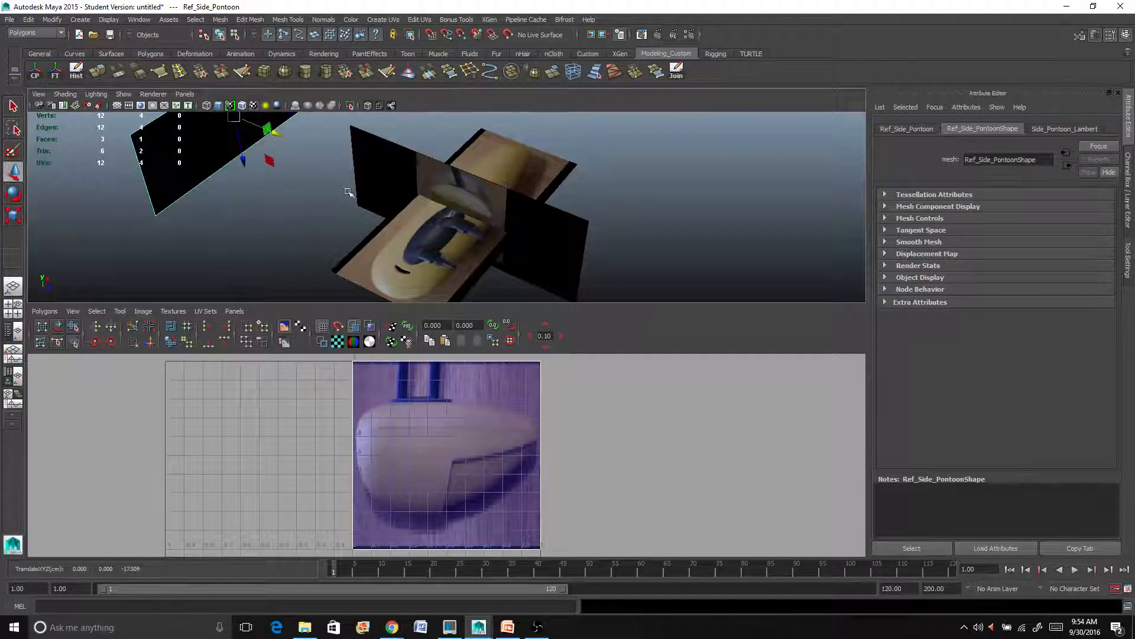
Move the Ref_Front_Pontoon plane about 26.2 cm along positive X, away from the other reference planes.
left_click_drag(350, 189, 364, 220, "alt")
left_click(455, 244)
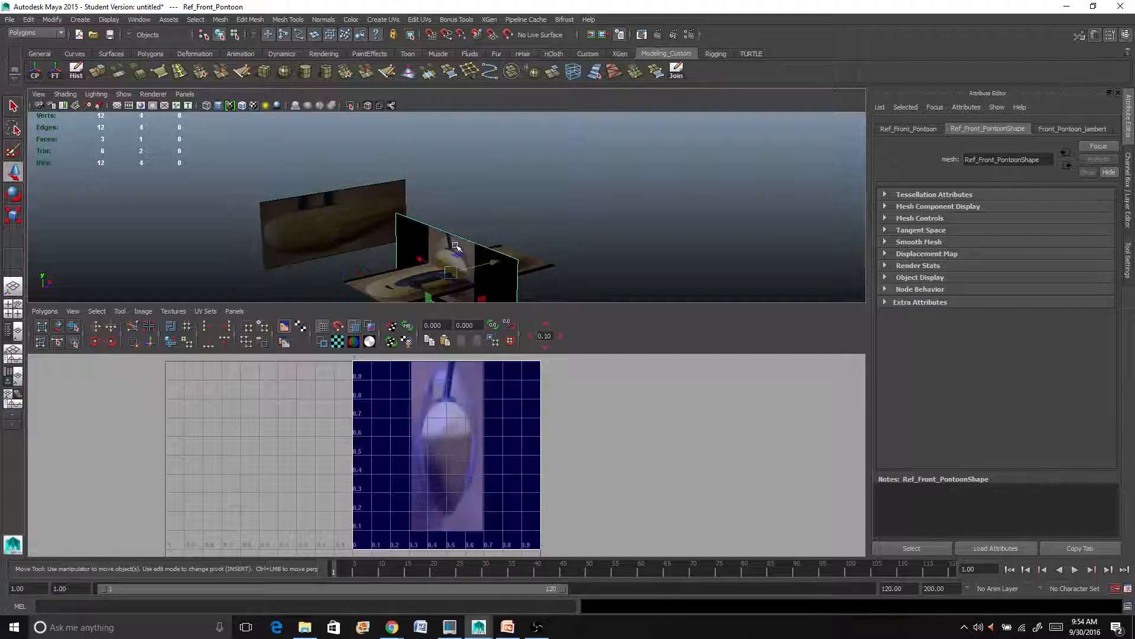
left_click_drag(495, 265, 700, 207)
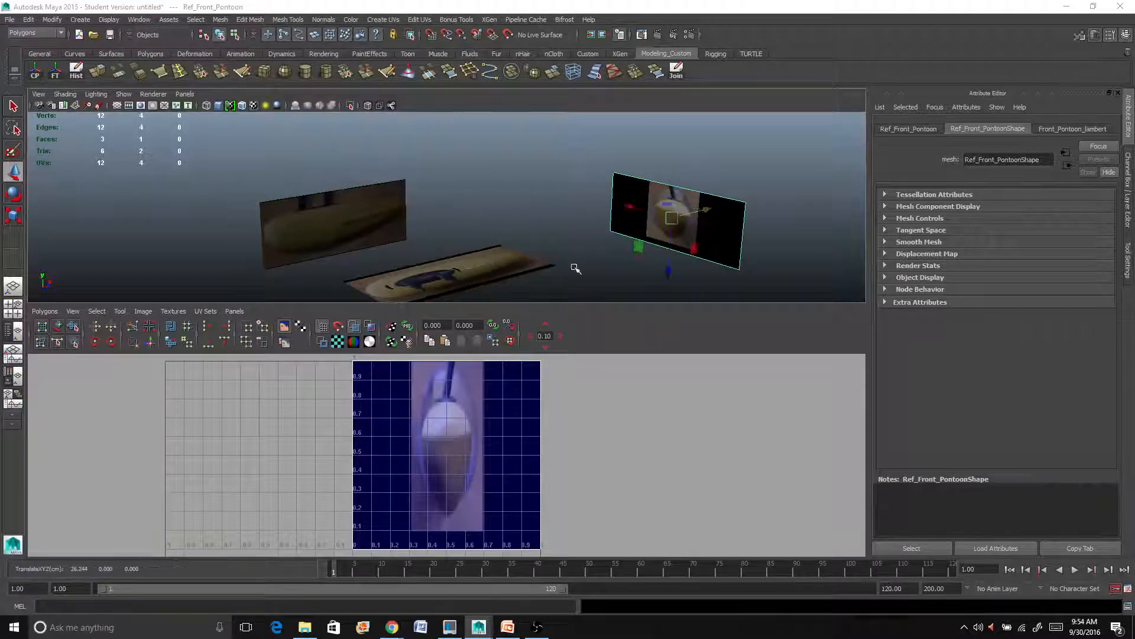
Lower the ref_Top plane along Y until it sits below the side and front planes, and maximize the perspective view.
left_click(494, 269)
left_click_drag(454, 219, 452, 285)
key("space")
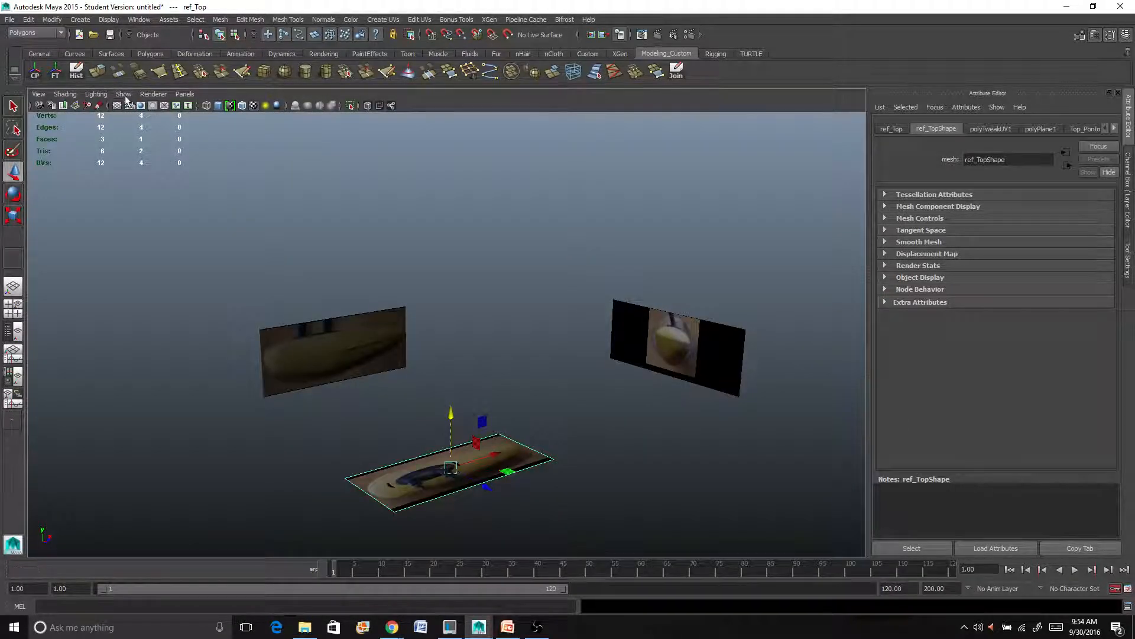
Turn on the grid display in the perspective view.
left_click(123, 94)
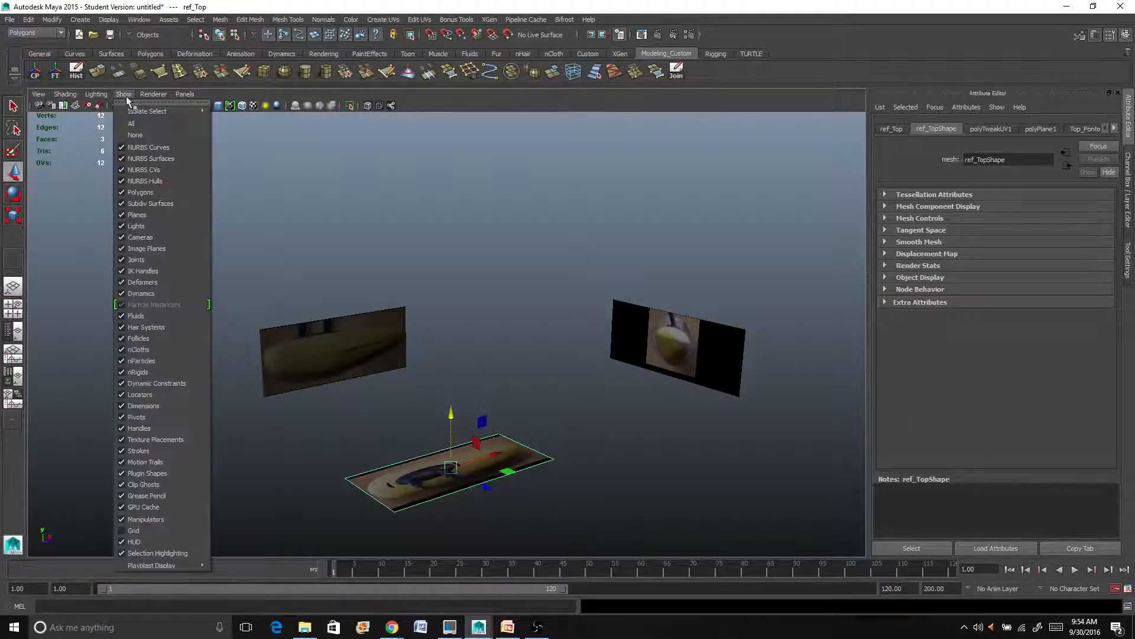
left_click(124, 530)
left_click_drag(324, 447, 506, 439, "alt")
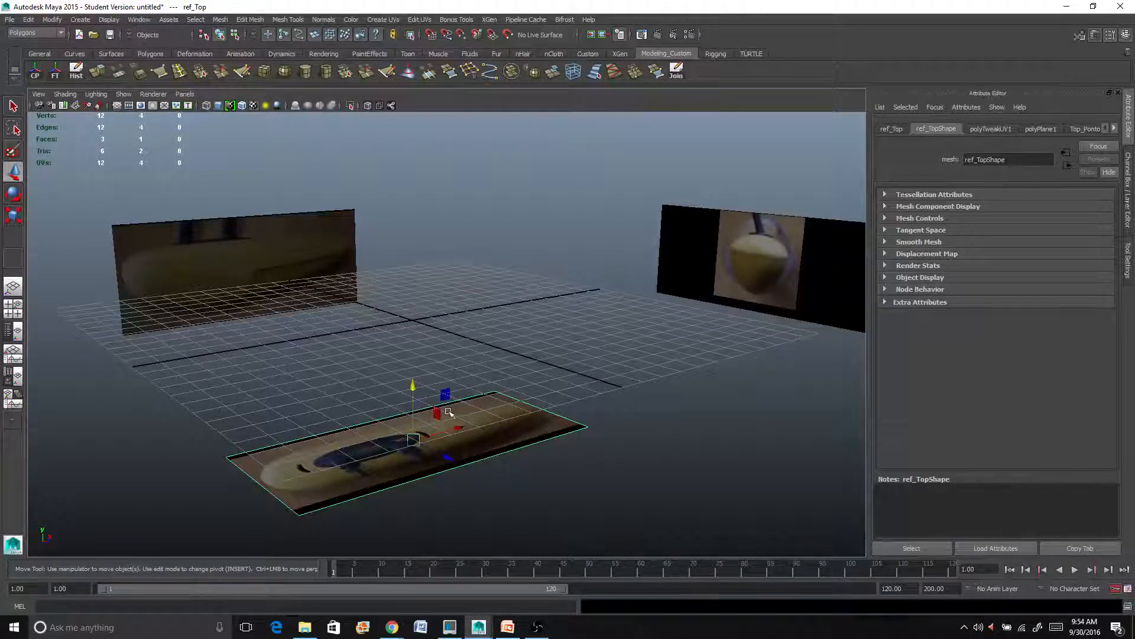
left_click_drag(493, 424, 390, 351, "alt")
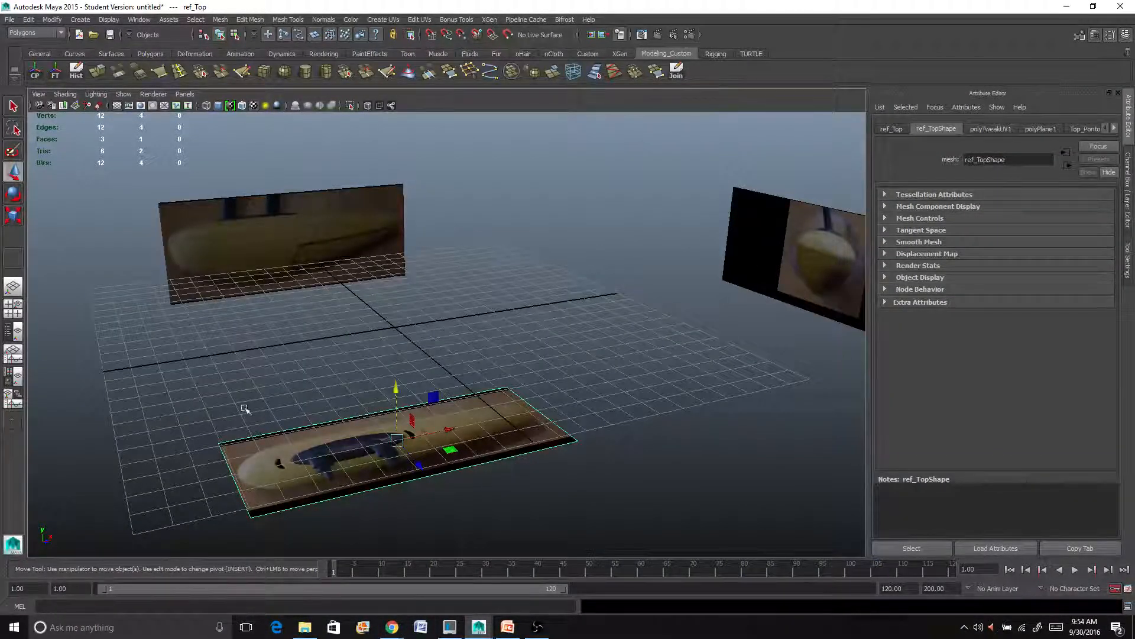
Switch to the four-view layout, enable textured display in the side, front and top views, and clear the selection.
left_click(13, 310)
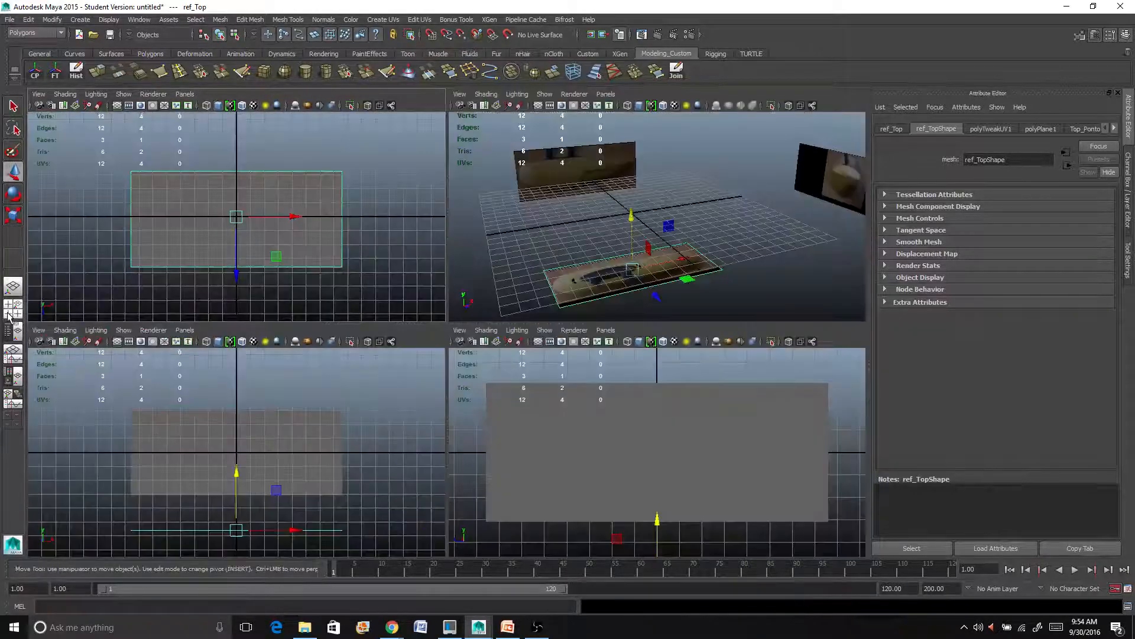
left_click(675, 342)
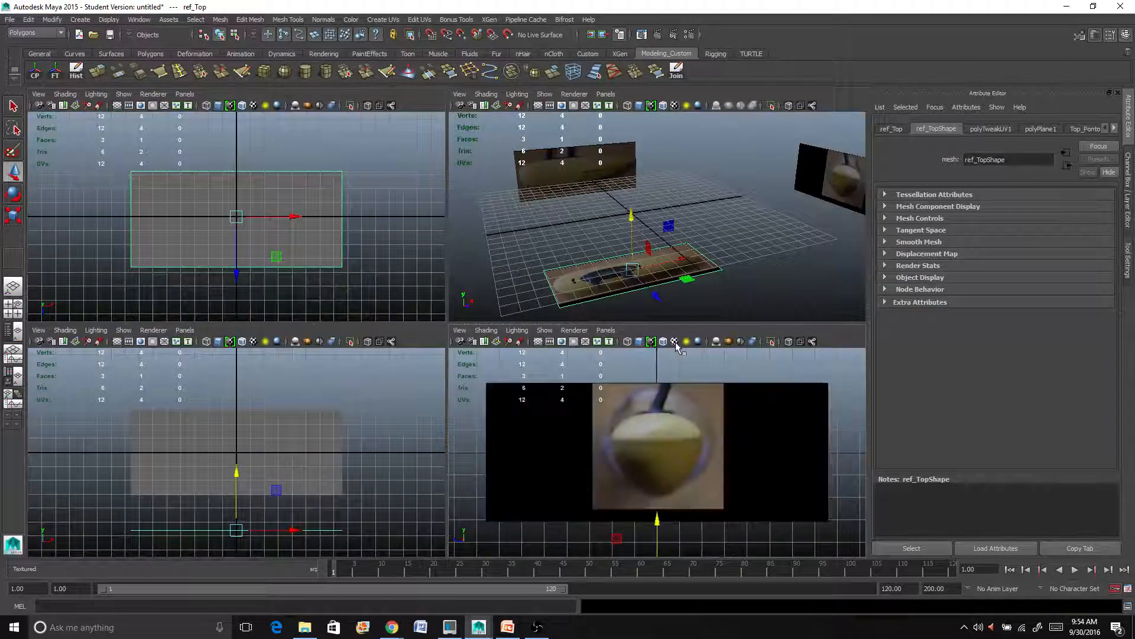
left_click(253, 342)
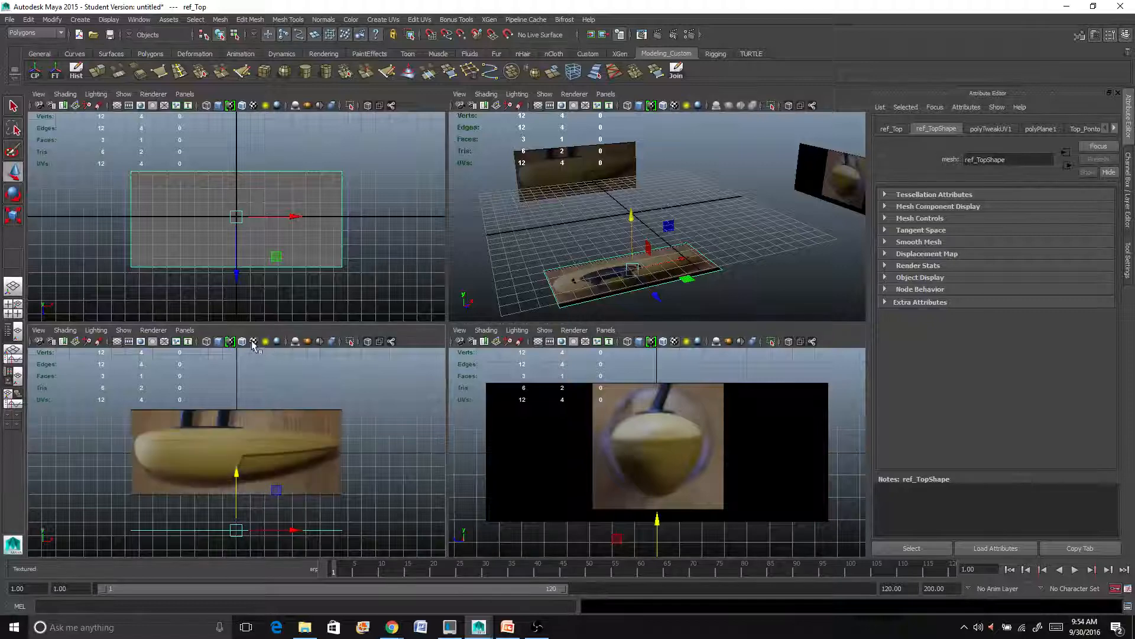
left_click(254, 106)
left_click(390, 212)
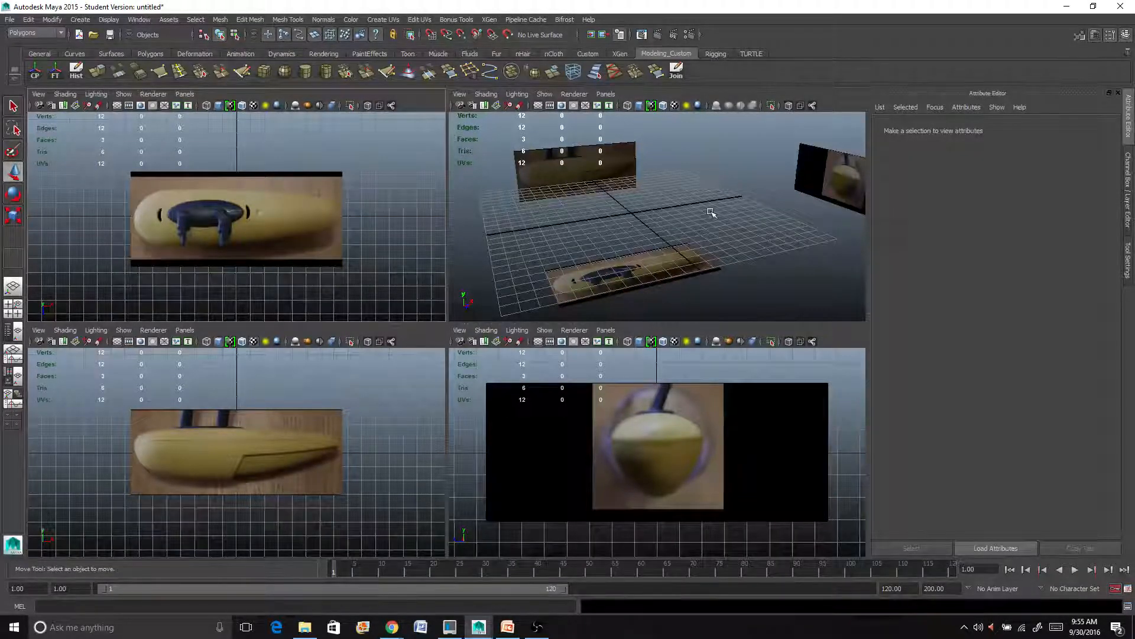
Maximize the perspective view again and create a new empty display layer.
key("space")
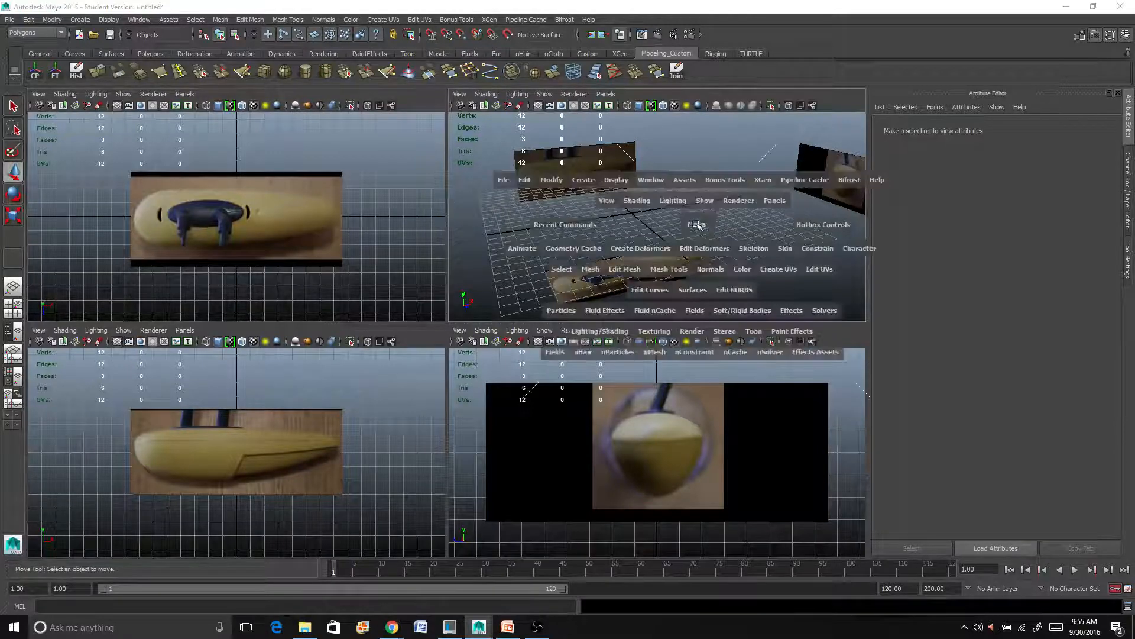
mouse_move(607, 358)
left_mouse_down("alt")
mouse_move(629, 337)
mouse_move(597, 347)
left_mouse_up("alt")
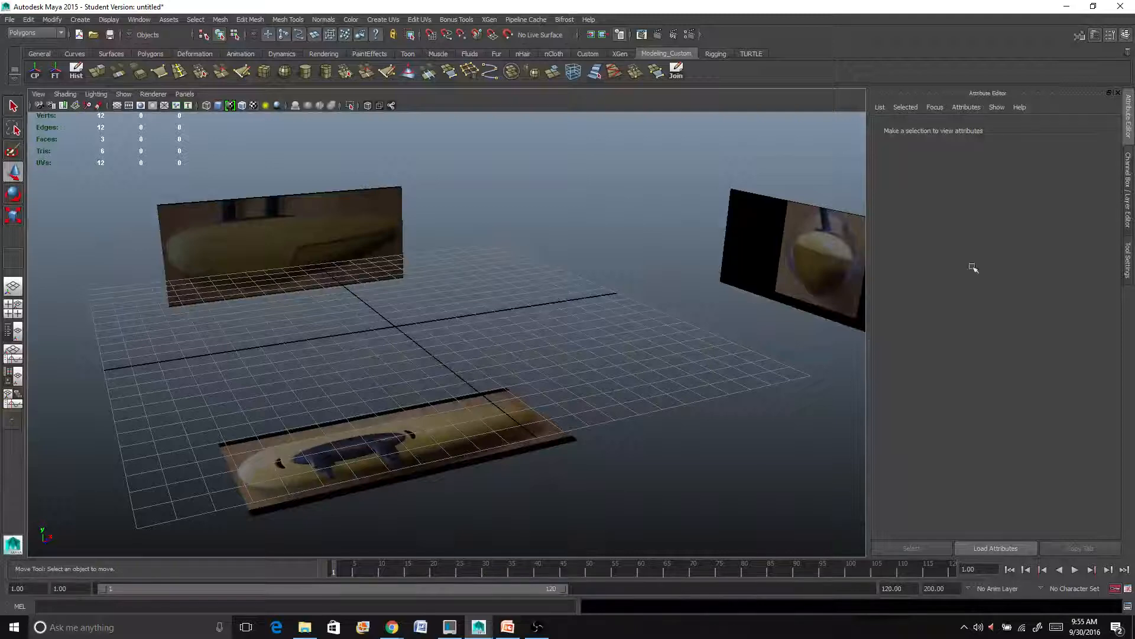
left_click_drag(721, 280, 656, 278, "alt")
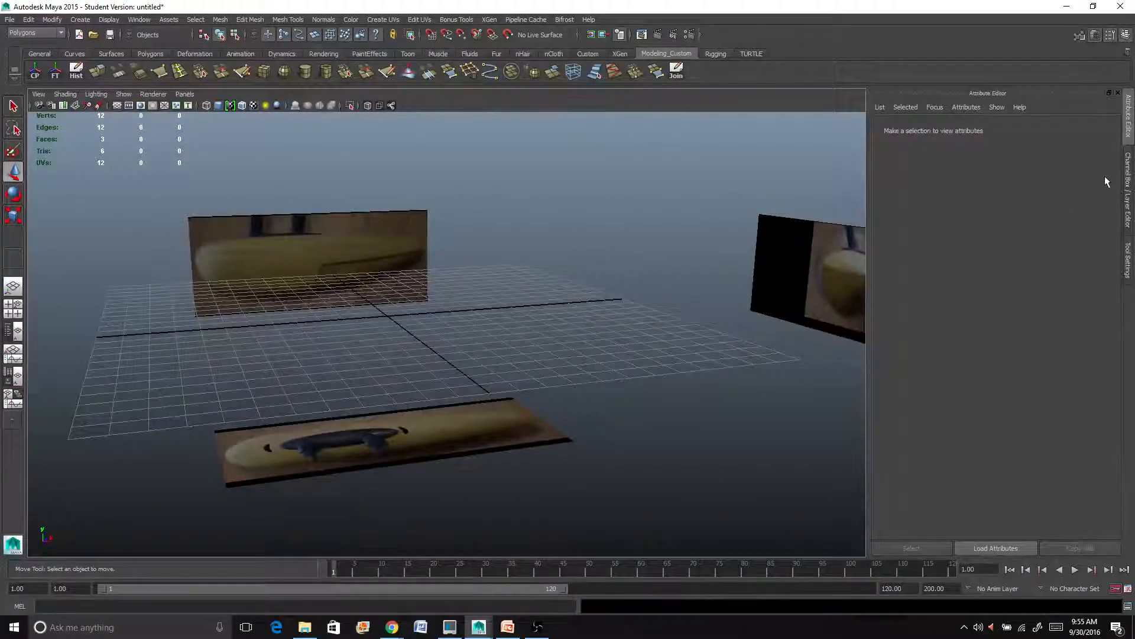
left_click(1128, 178)
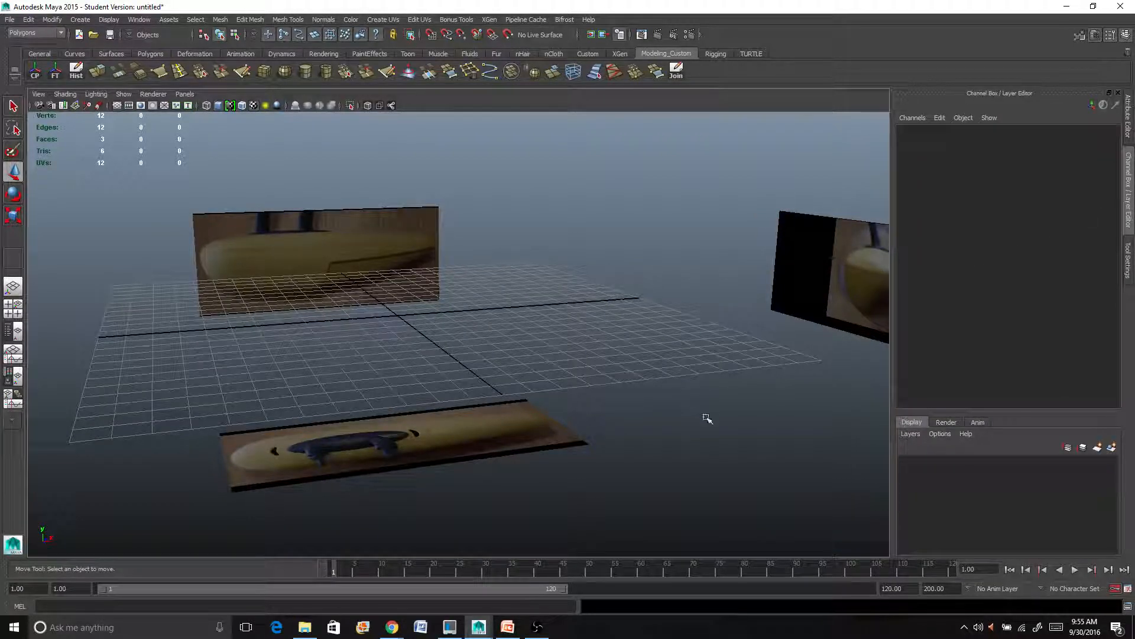
left_click(1098, 448)
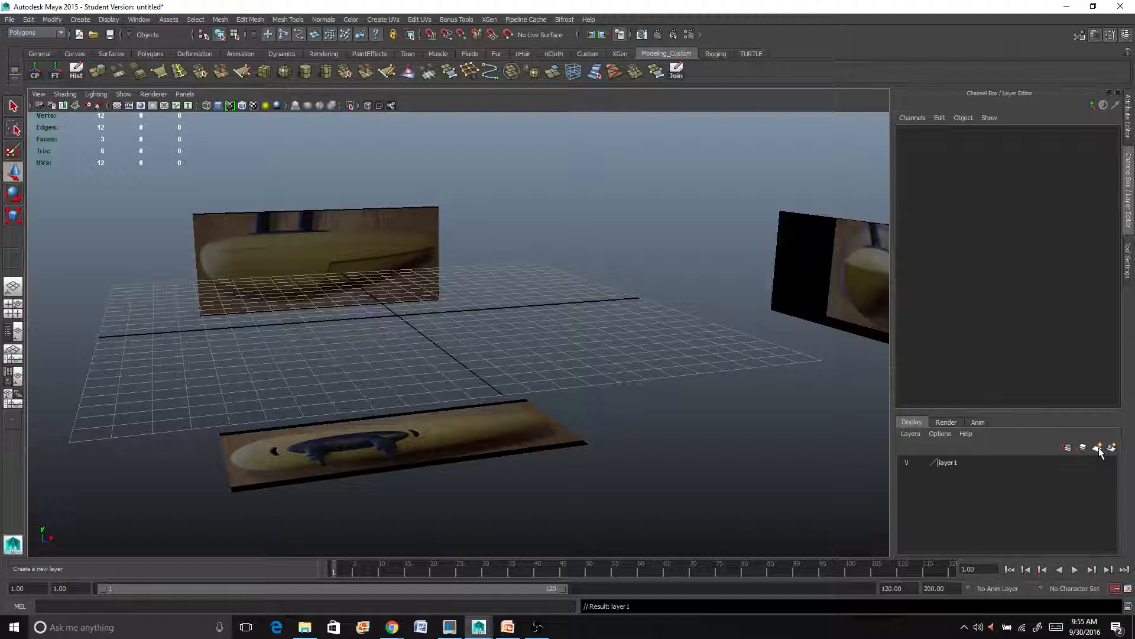
Rename the new display layer as Reference_Pontoon, with an underscore instead of a space, and save it.
double_click(948, 463)
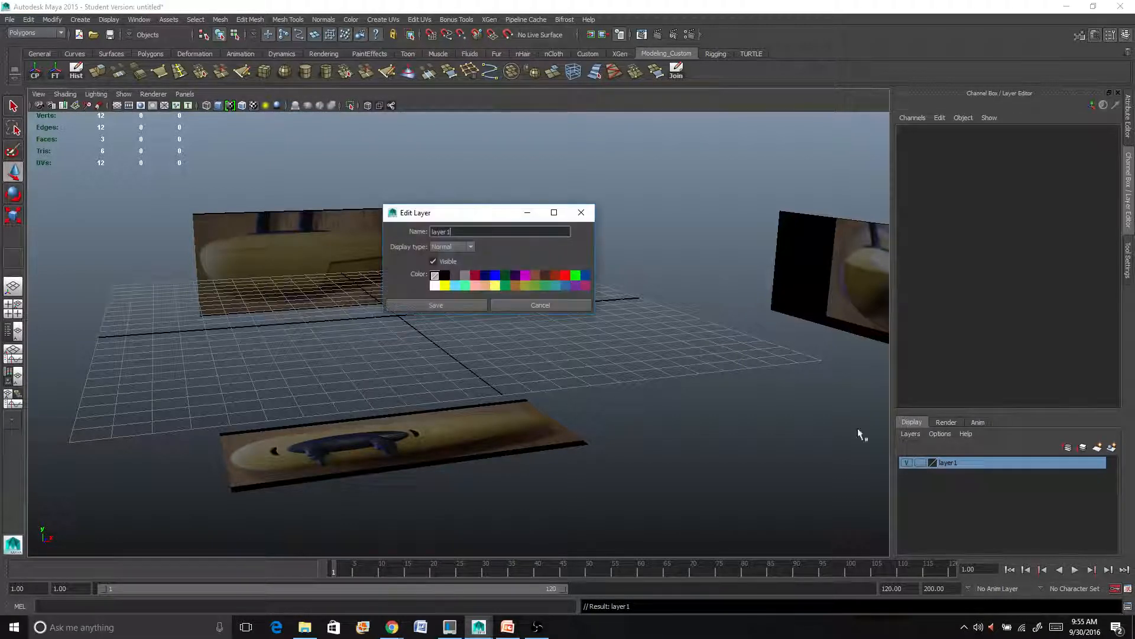
double_click(461, 232)
type("Reference Pontoon")
key("Return")
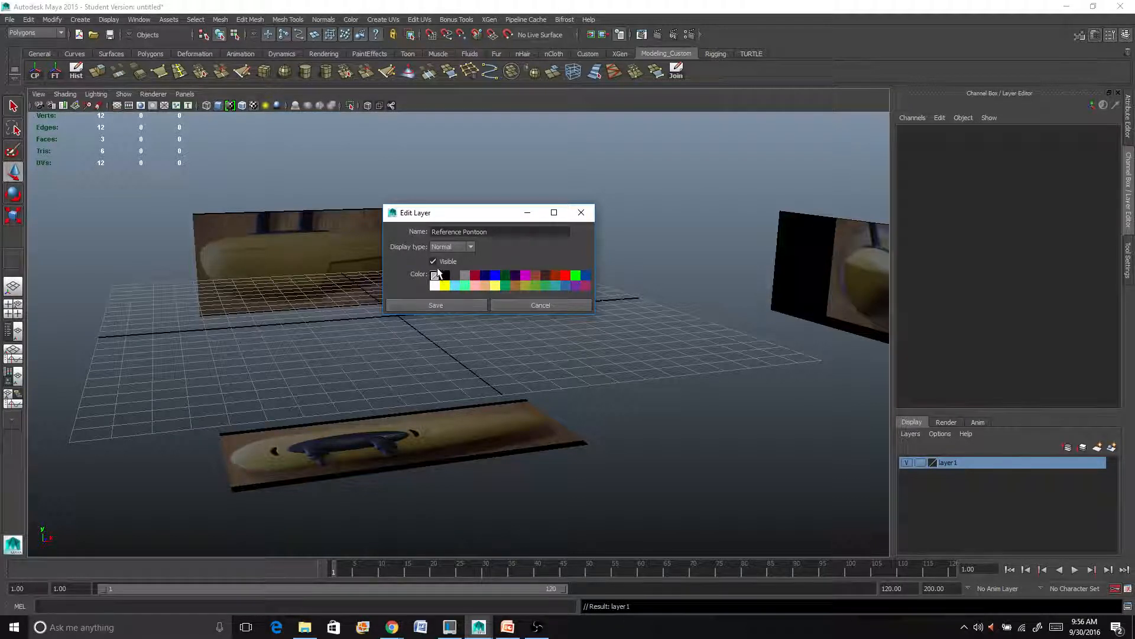
left_click(434, 307)
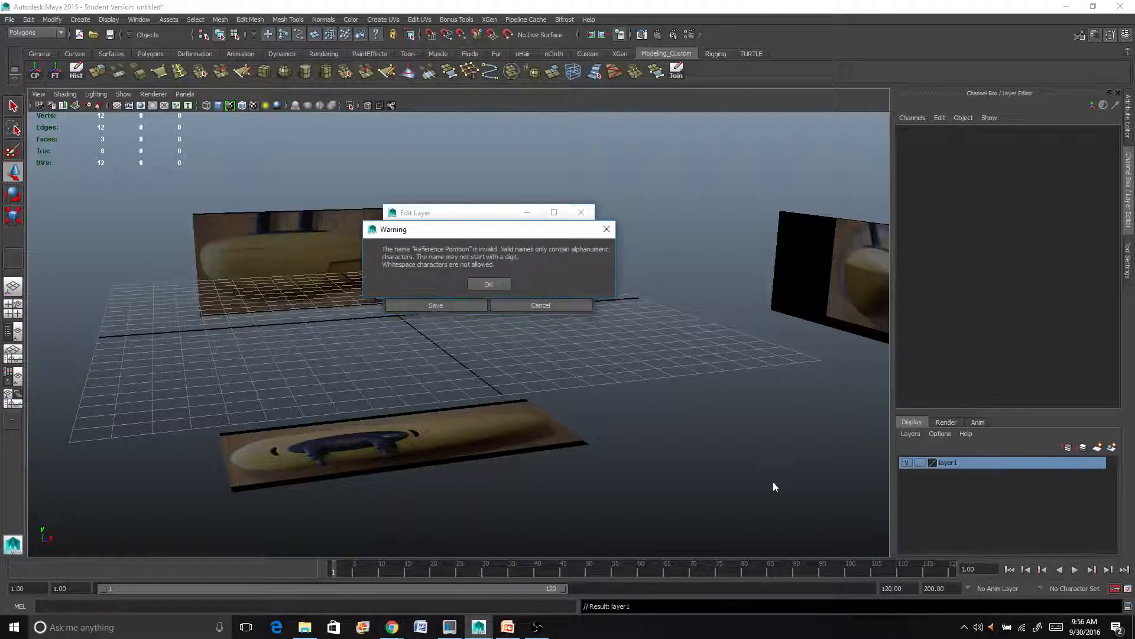
left_click(484, 285)
left_click(464, 231)
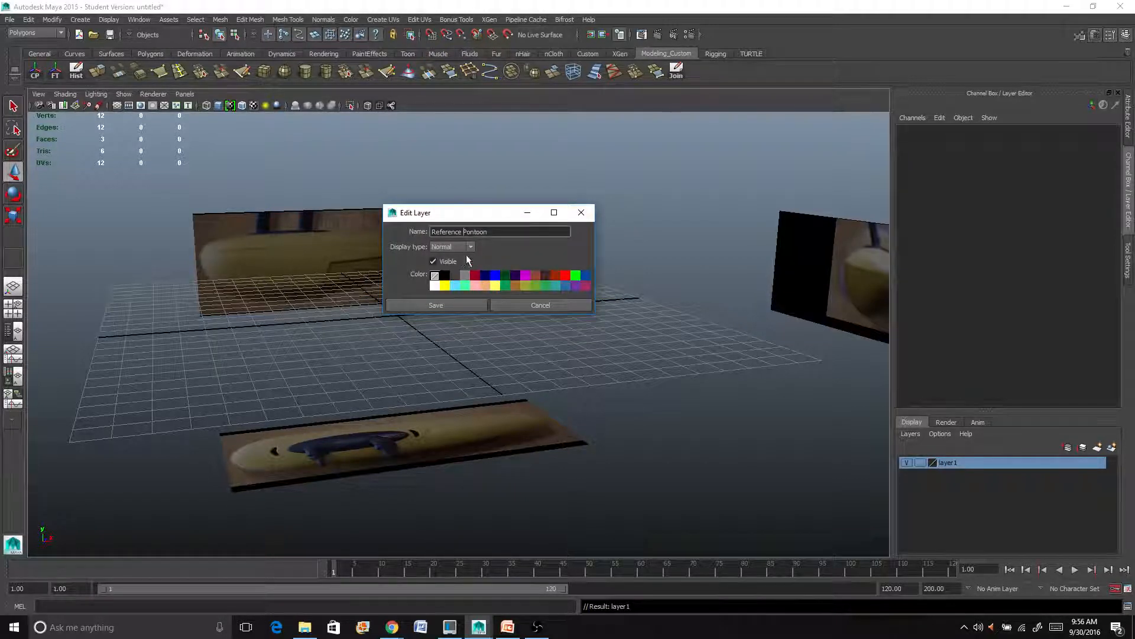
key("BackSpace")
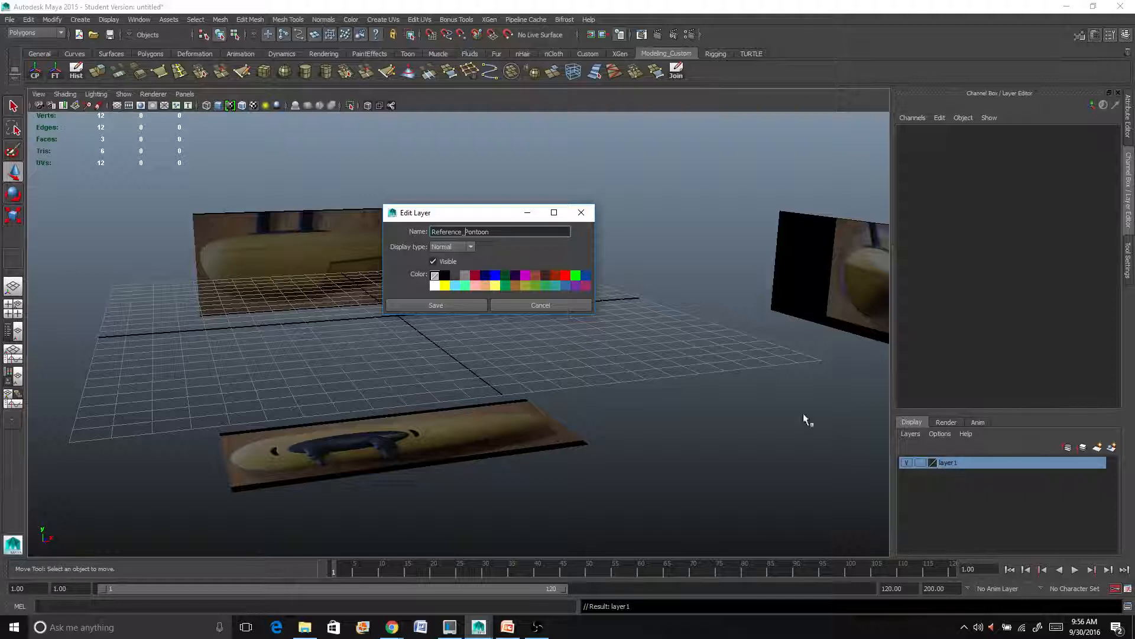
left_click(478, 305)
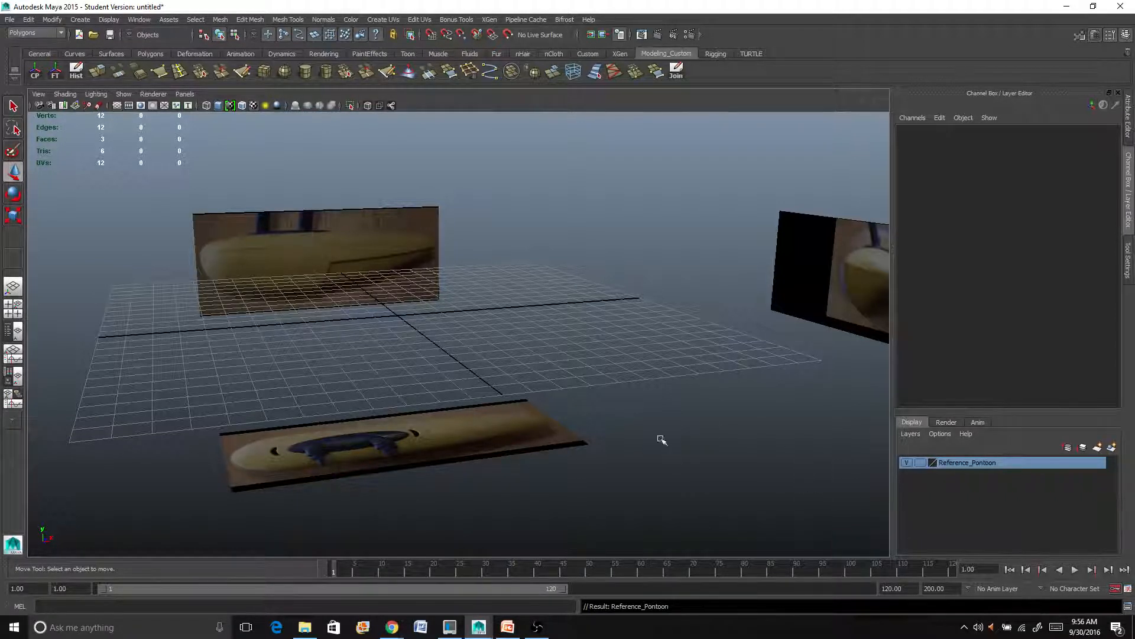
Add all three reference planes to the Reference_Pontoon layer and clear the selection.
left_click_drag(107, 258, 838, 442)
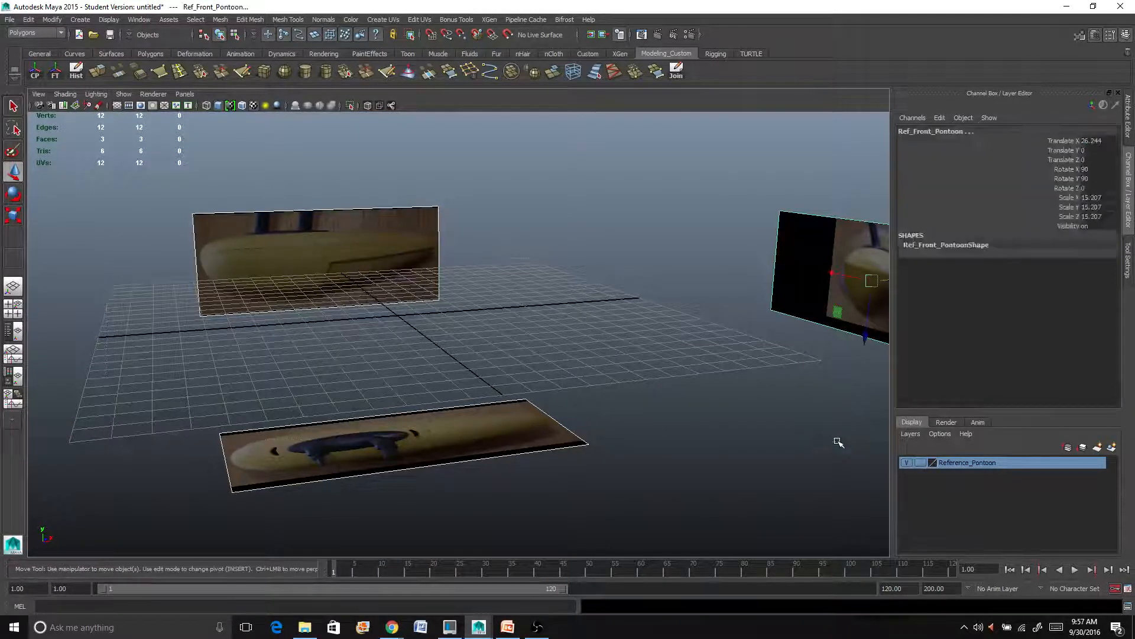
right_click(963, 465)
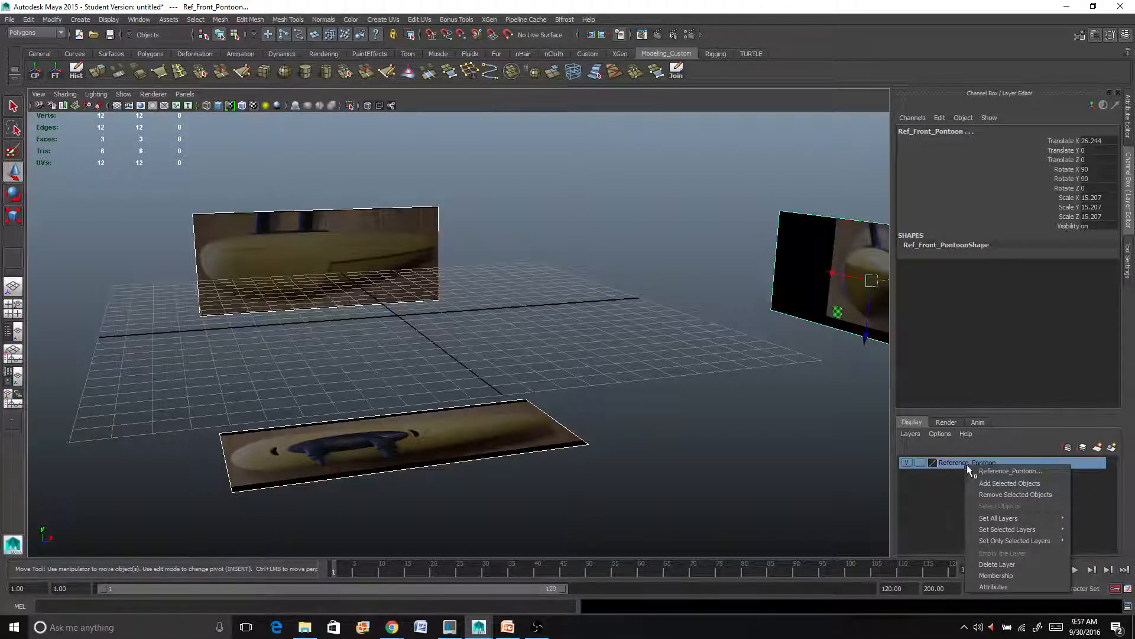
left_click(989, 484)
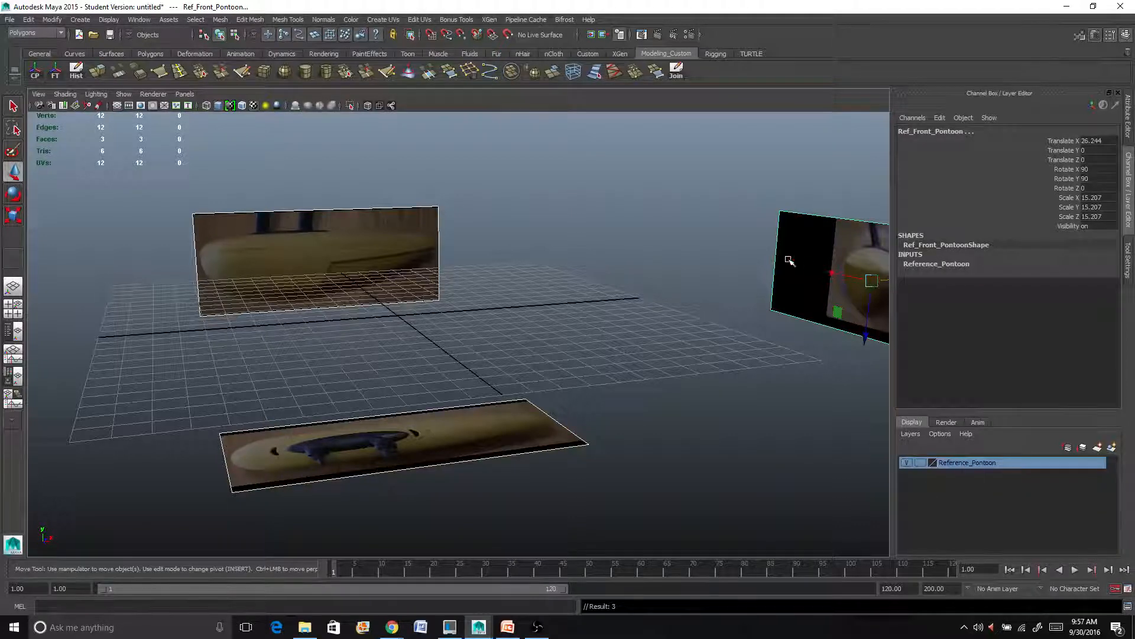
left_click(649, 308)
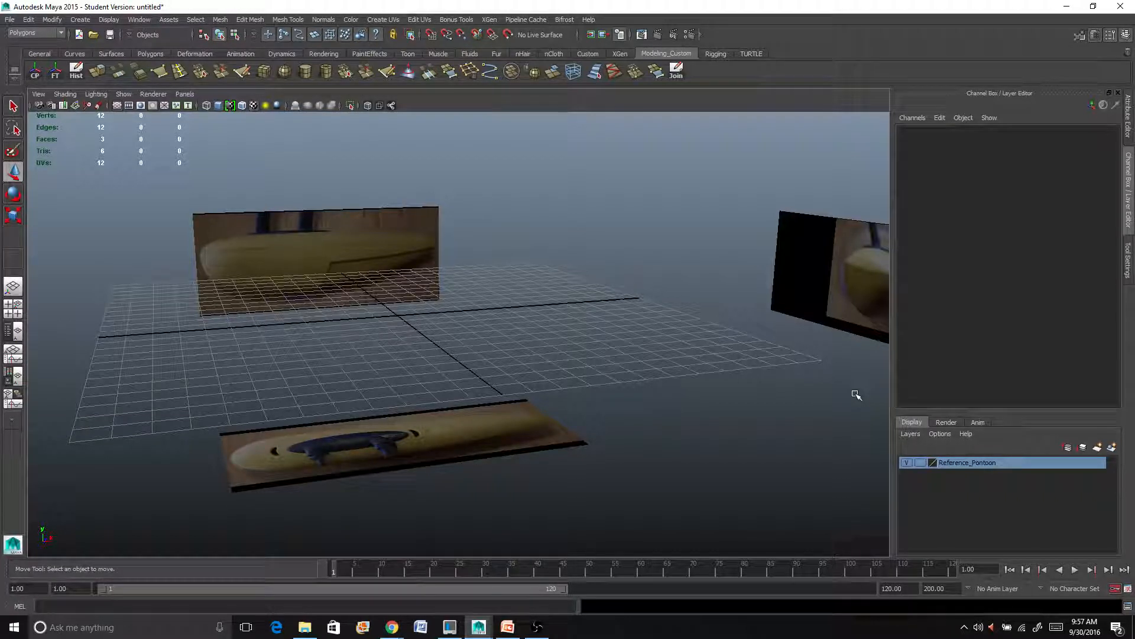
Hide the Reference_Pontoon layer and show it again to test its visibility toggle.
left_click(907, 463)
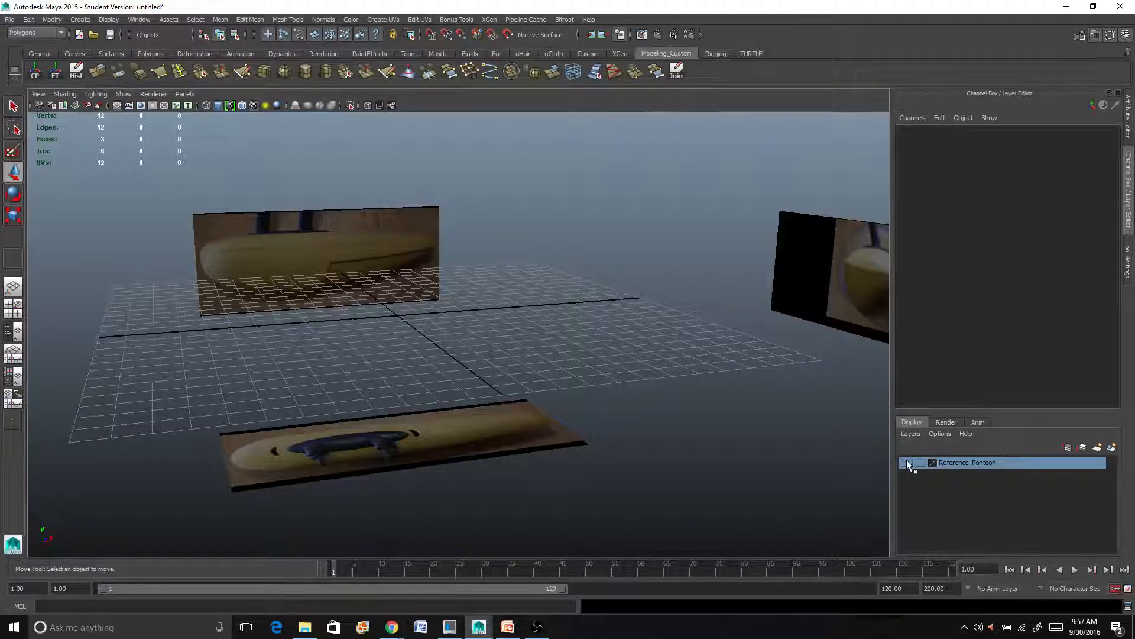
left_click(907, 463)
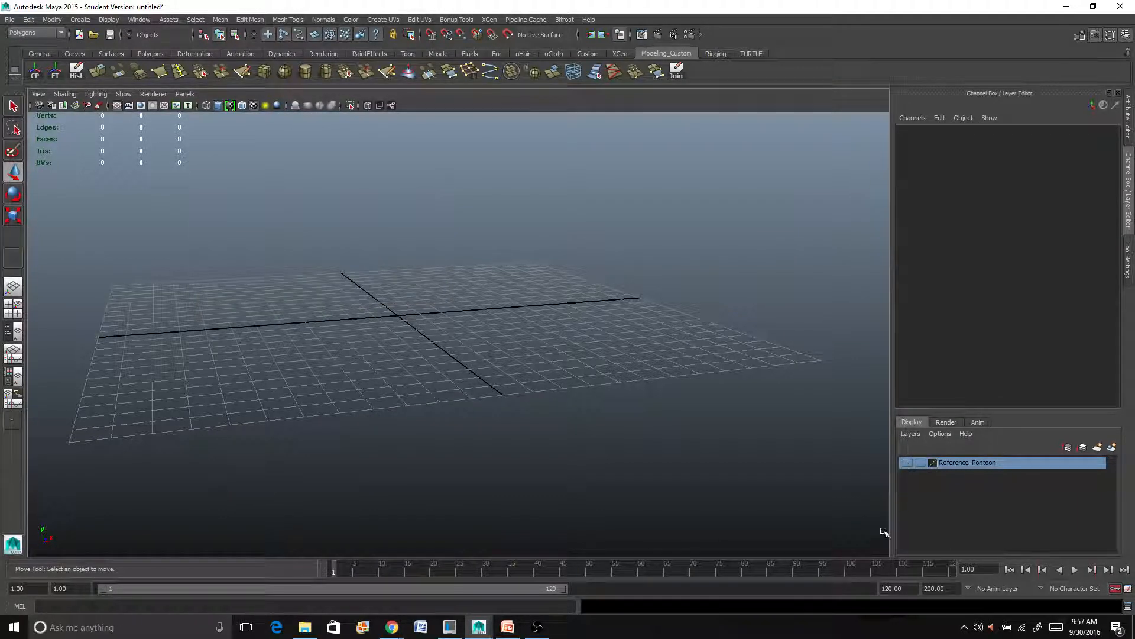
left_click(907, 463)
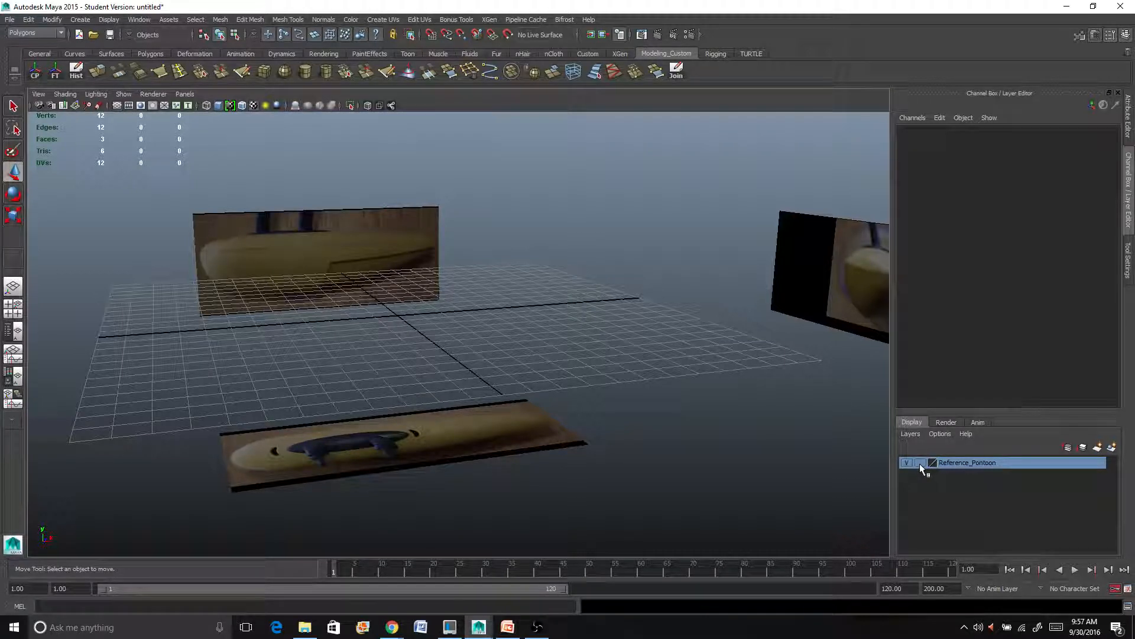
Set the Reference_Pontoon layer's display type to Reference so its planes cannot be selected.
left_click(920, 463)
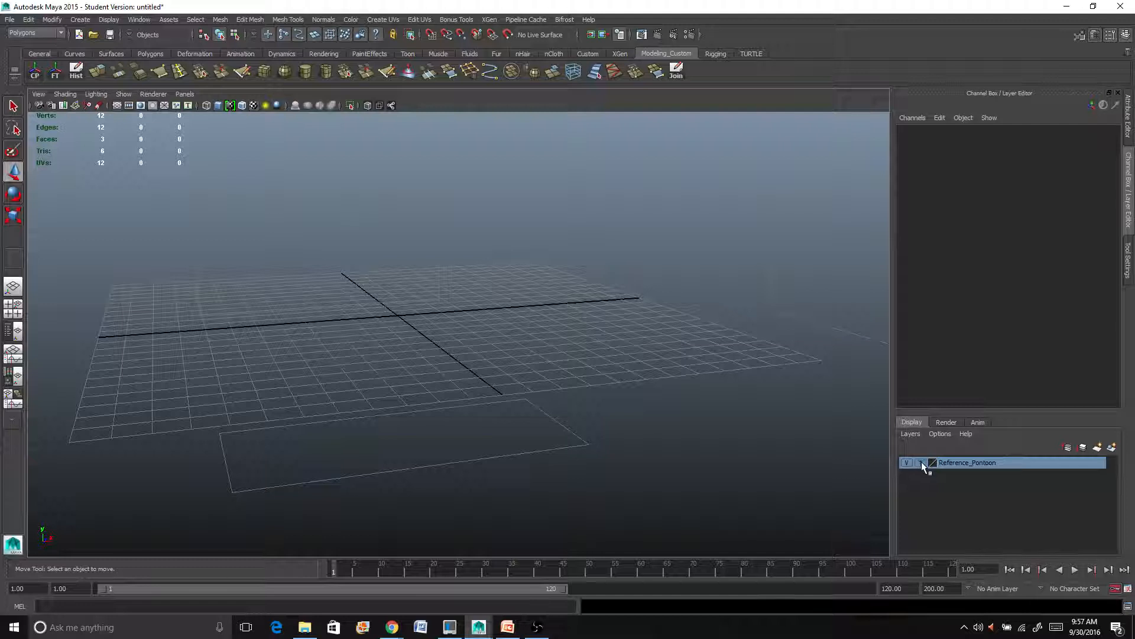
left_click(920, 462)
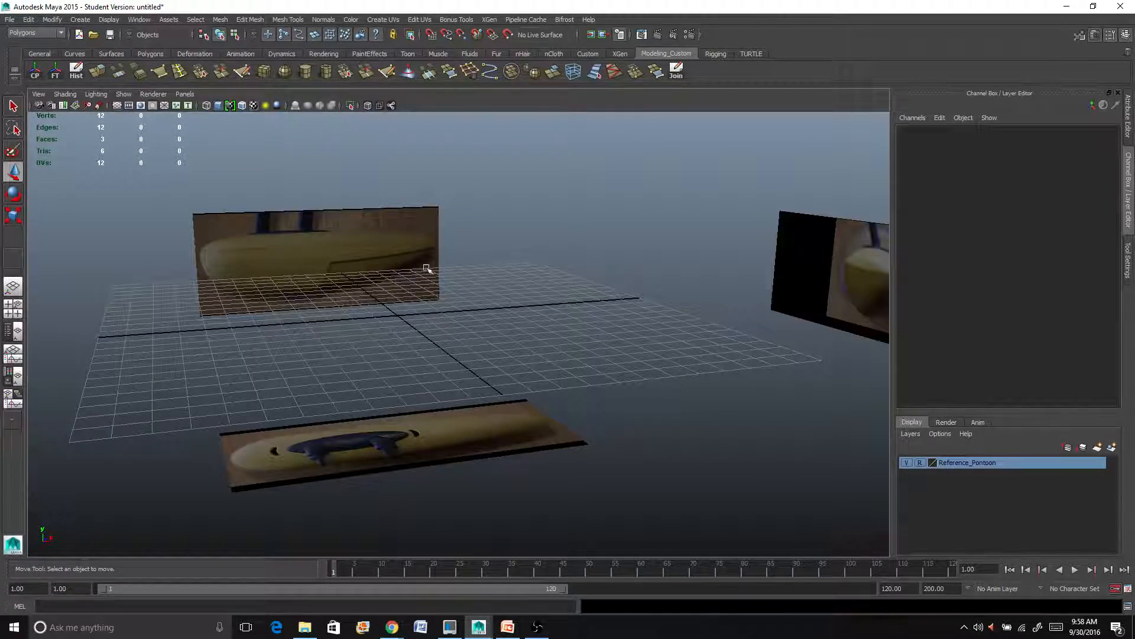
mouse_move(537, 626)
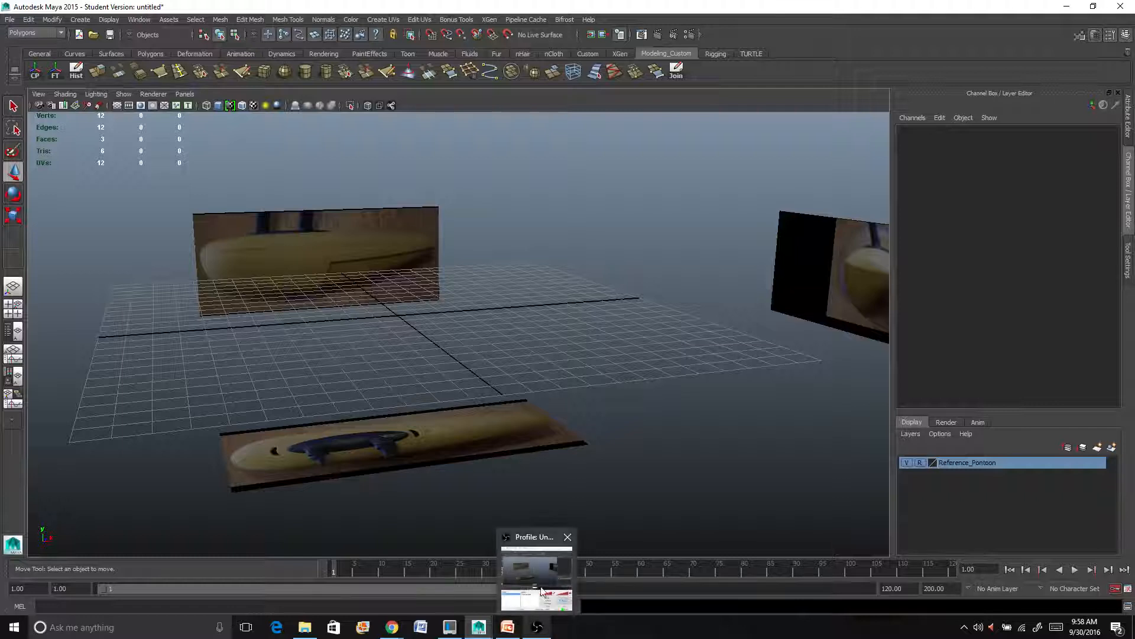